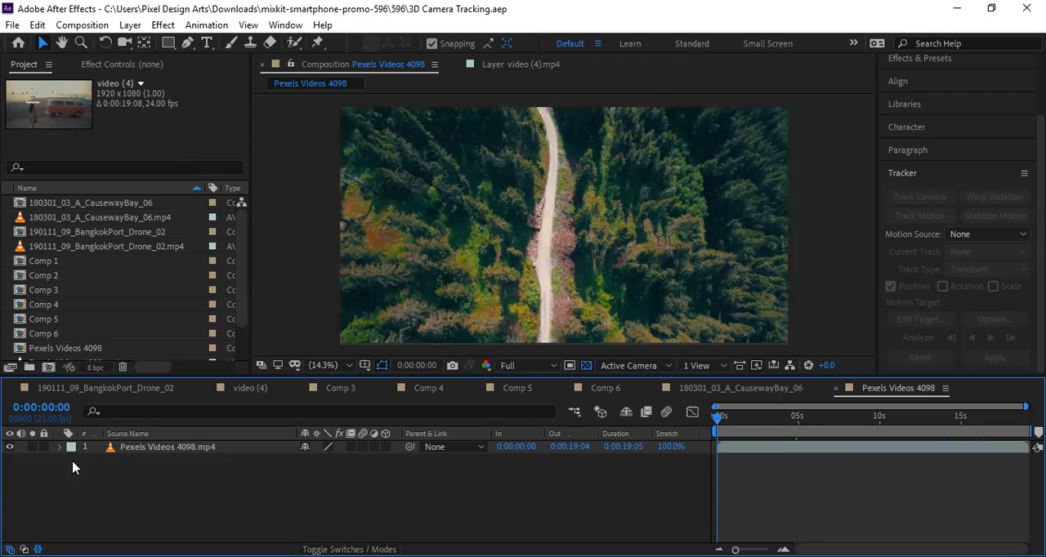
# Look through the open compositions from Pexels Videos 4098 to 190111_09_BangkokPort_Drone_02, and return to Pexels Videos 4098.
pyautogui.click(147, 449)
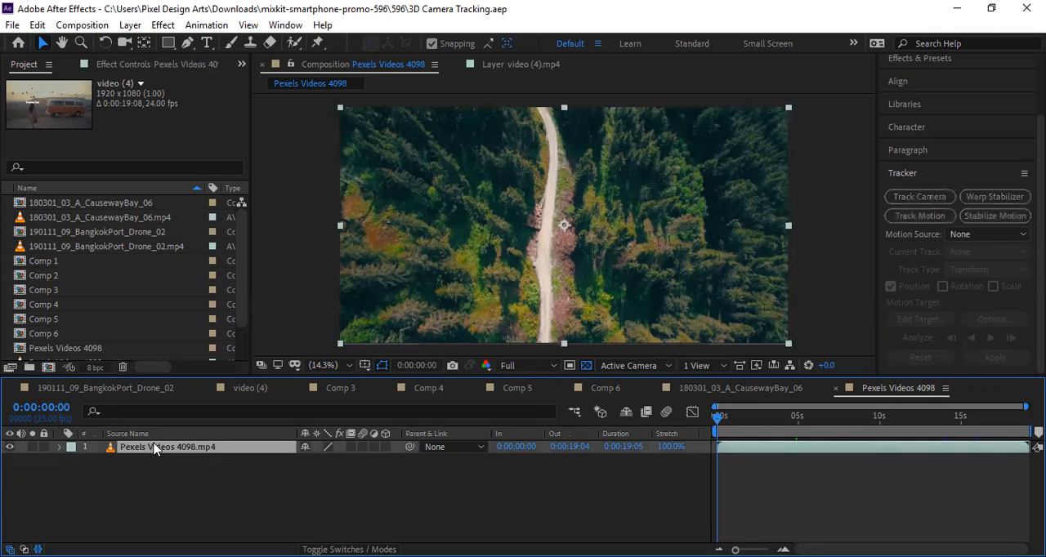
pyautogui.click(733, 393)
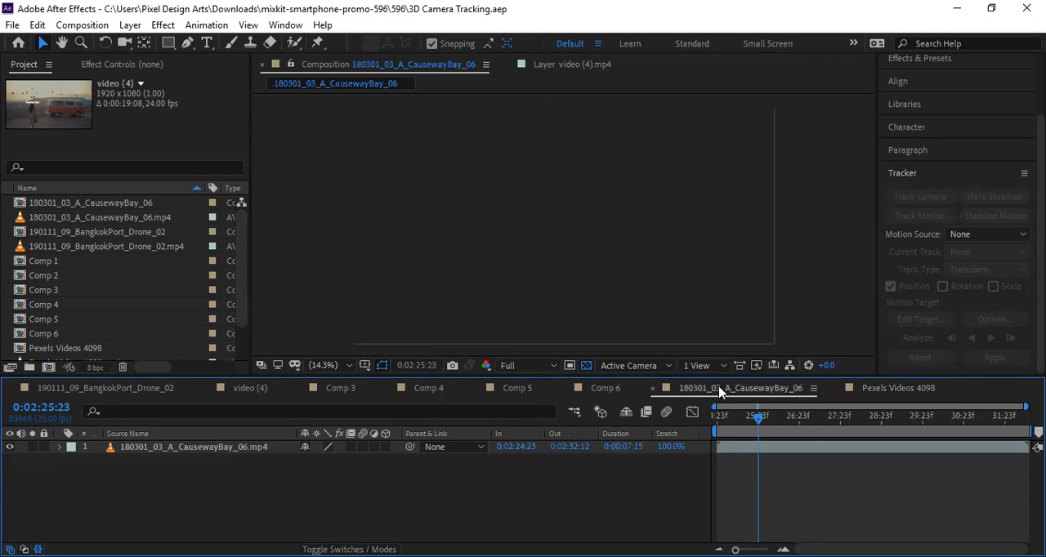
pyautogui.click(601, 391)
pyautogui.click(515, 390)
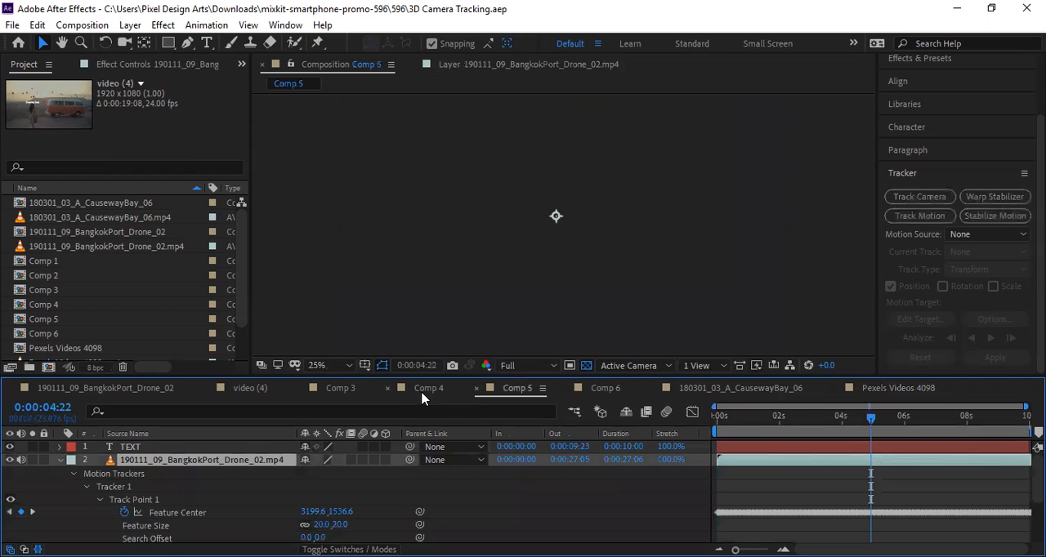
pyautogui.click(420, 391)
pyautogui.click(372, 390)
pyautogui.click(245, 391)
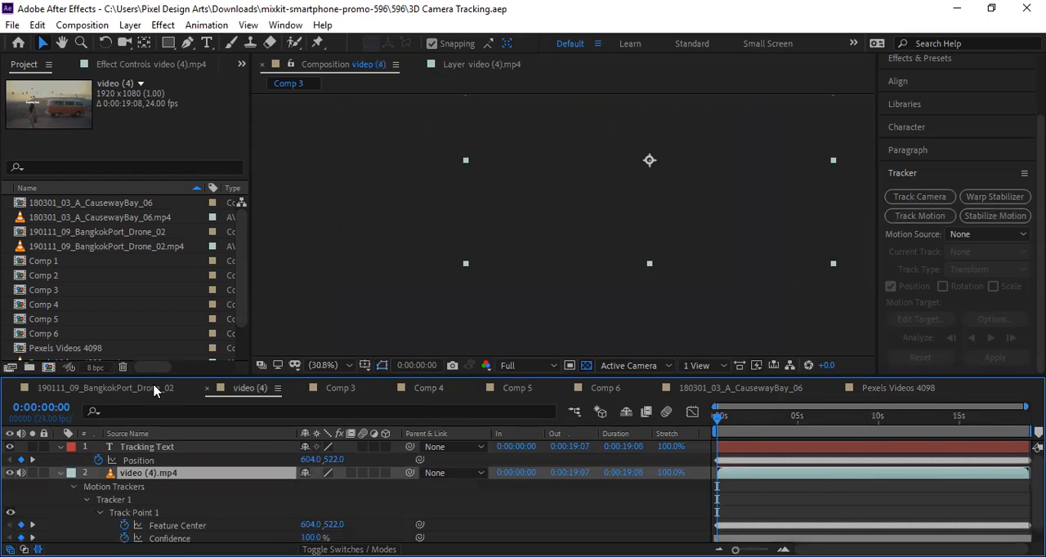
pyautogui.click(155, 390)
pyautogui.click(898, 389)
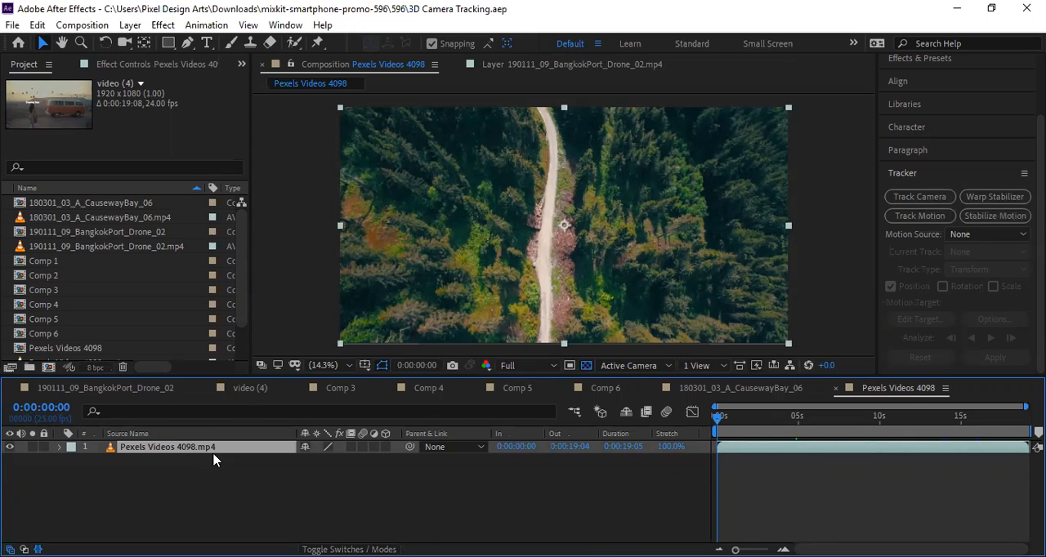
# Inspect the video (4).mp4 footage in the project and review the CausewayBay, Comp 6, Pexels Videos 4098 and BangkokPort drone compositions.
pyautogui.moveTo(244, 271); pyautogui.dragTo(239, 237)
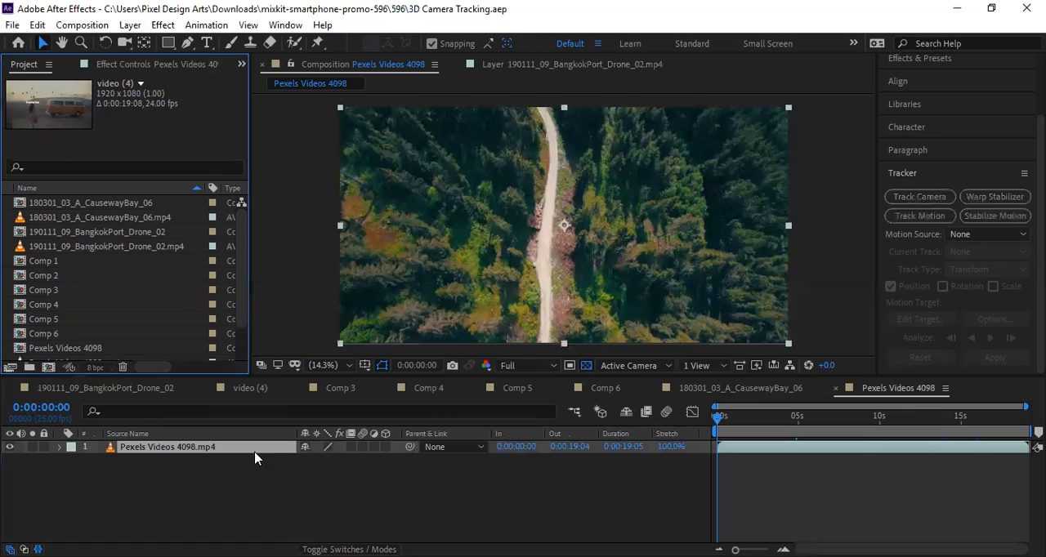
pyautogui.scroll(-2, 235, 309)
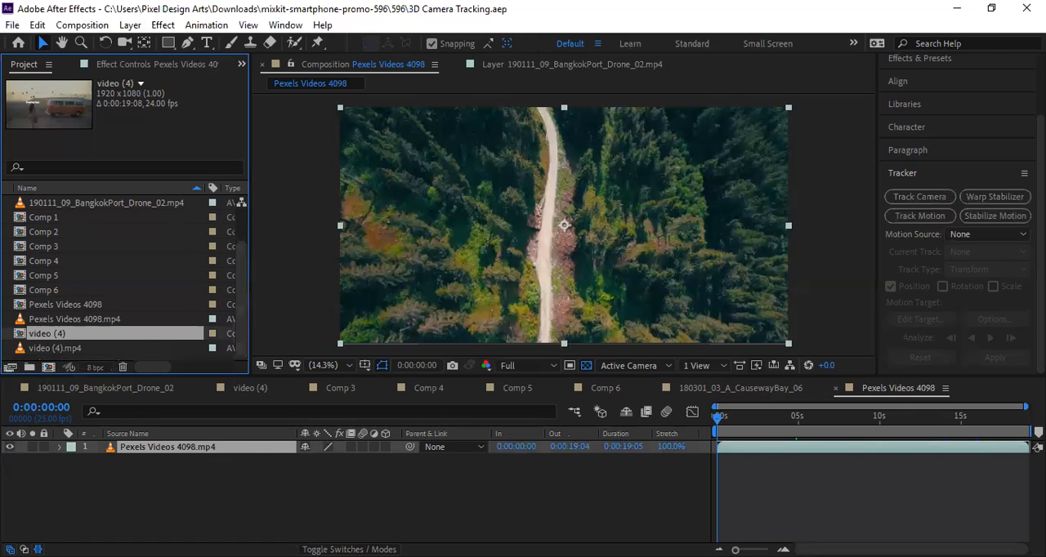
pyautogui.click(59, 348)
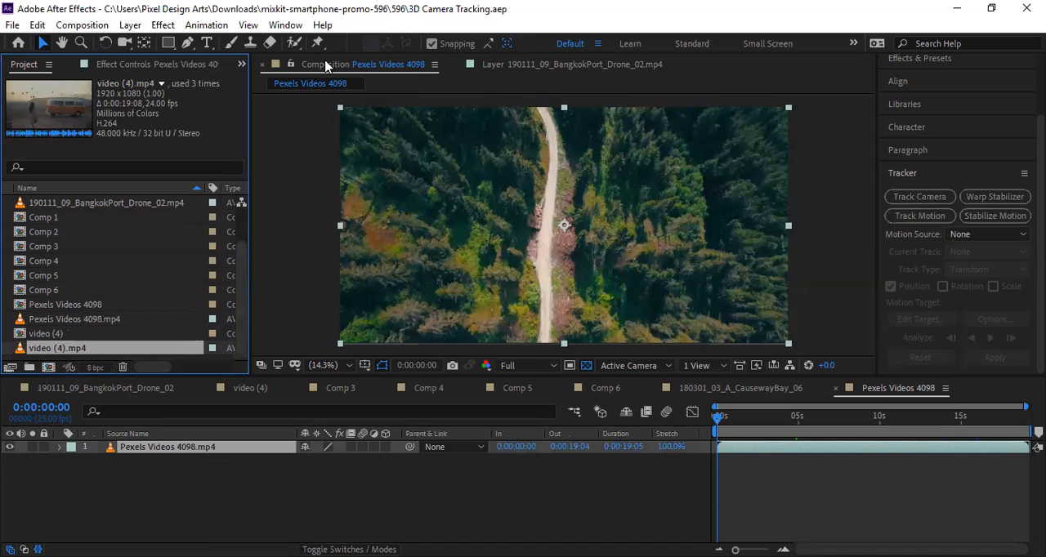
pyautogui.click(722, 390)
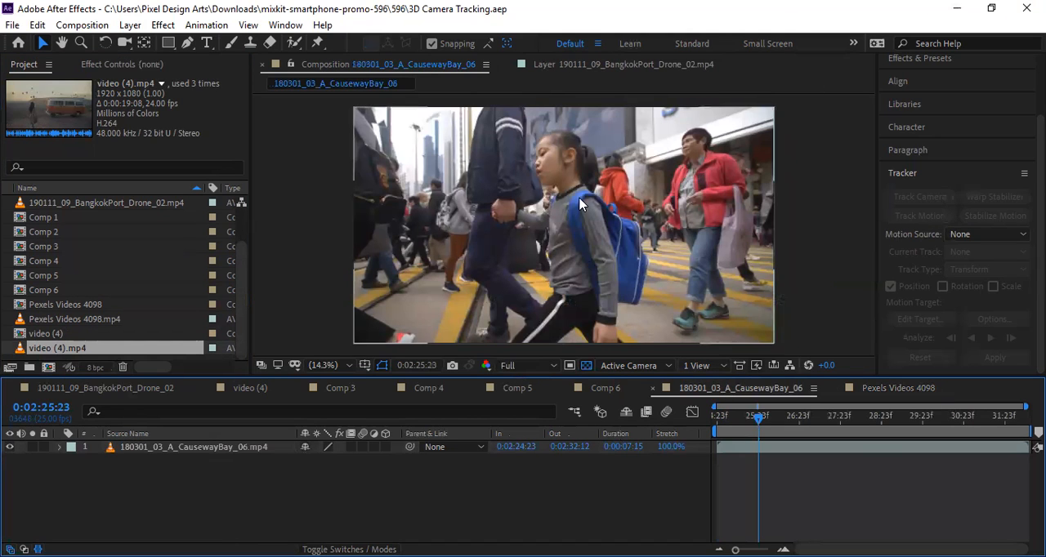
pyautogui.click(603, 389)
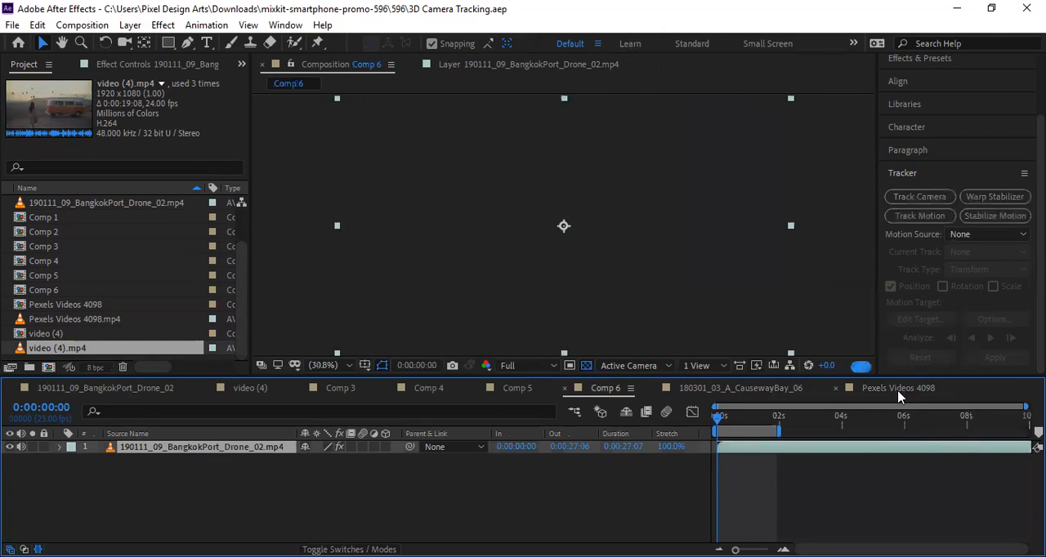
pyautogui.click(898, 389)
pyautogui.click(65, 391)
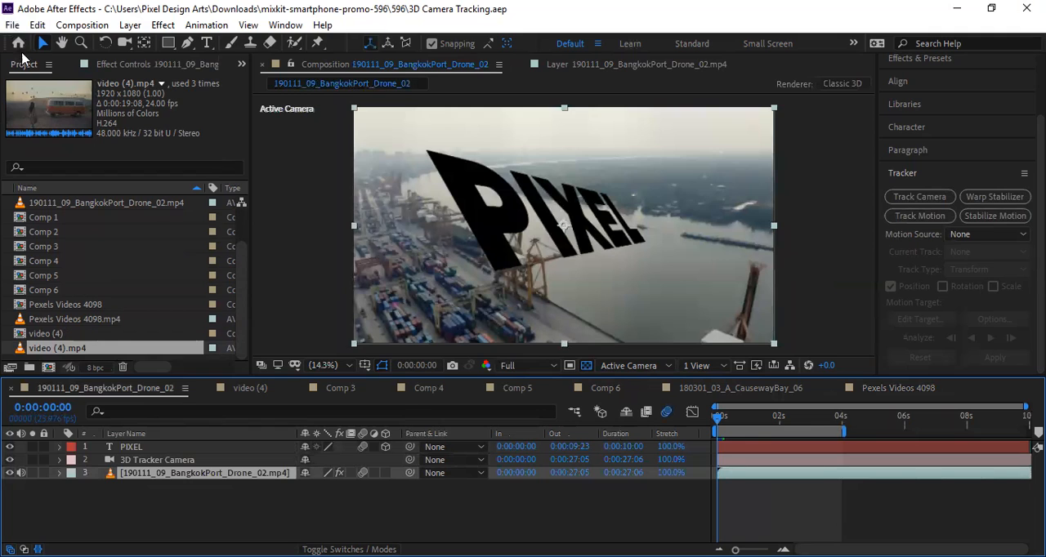
# Reopen 3D Camera Tracking.aep from the recent projects.
pyautogui.click(13, 25)
pyautogui.moveTo(54, 89)
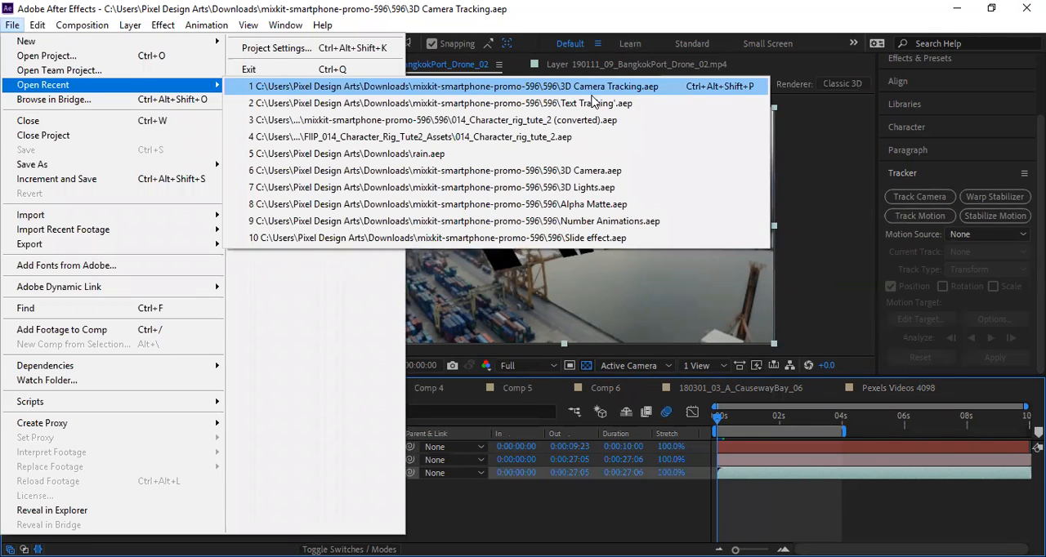
pyautogui.click(608, 93)
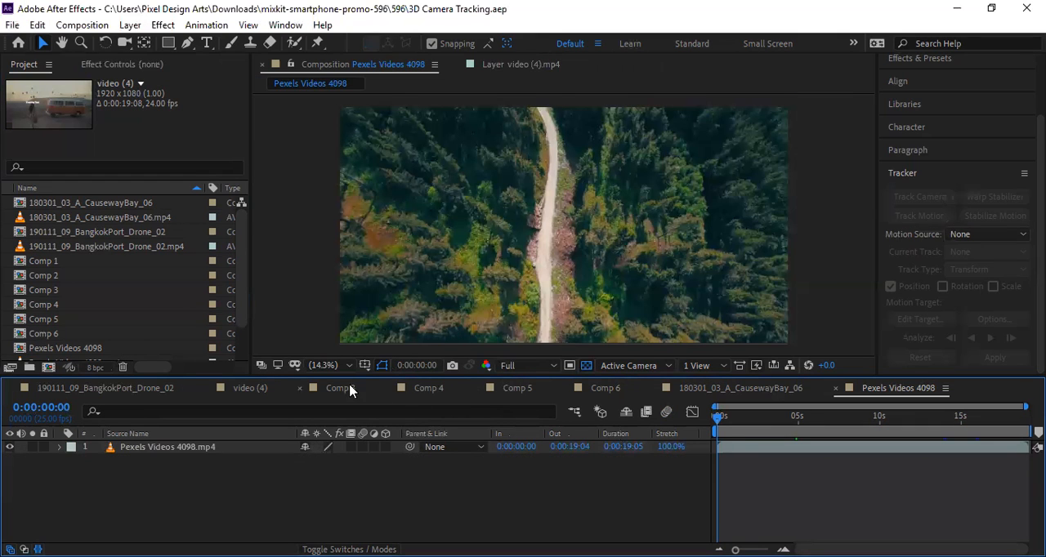
# Review each composition from 180301_03_A_CausewayBay_06 through Comp 6, 5, 4, 3 and video (4) to 190111_09_BangkokPort_Drone_02.
pyautogui.click(711, 390)
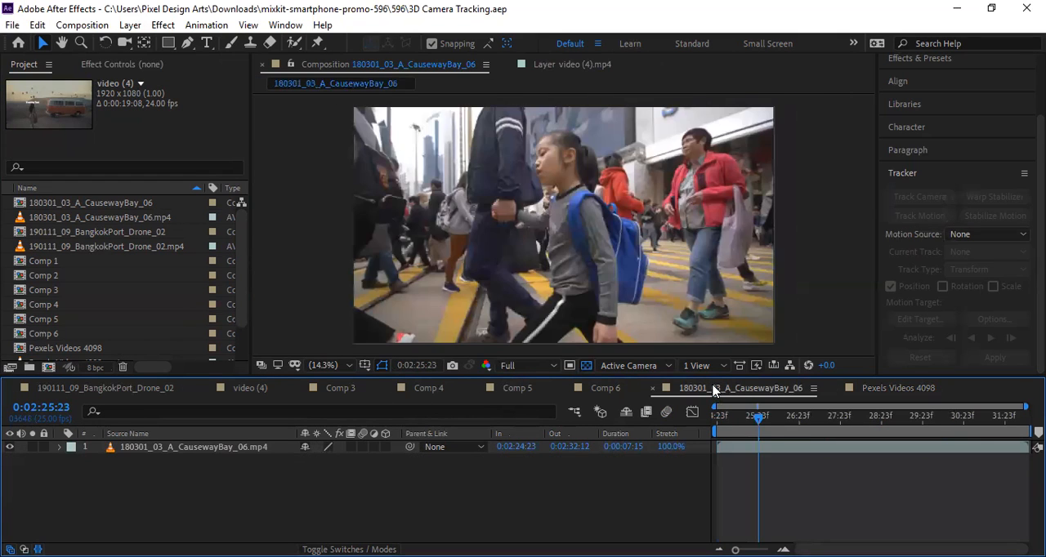
pyautogui.click(613, 390)
pyautogui.click(516, 389)
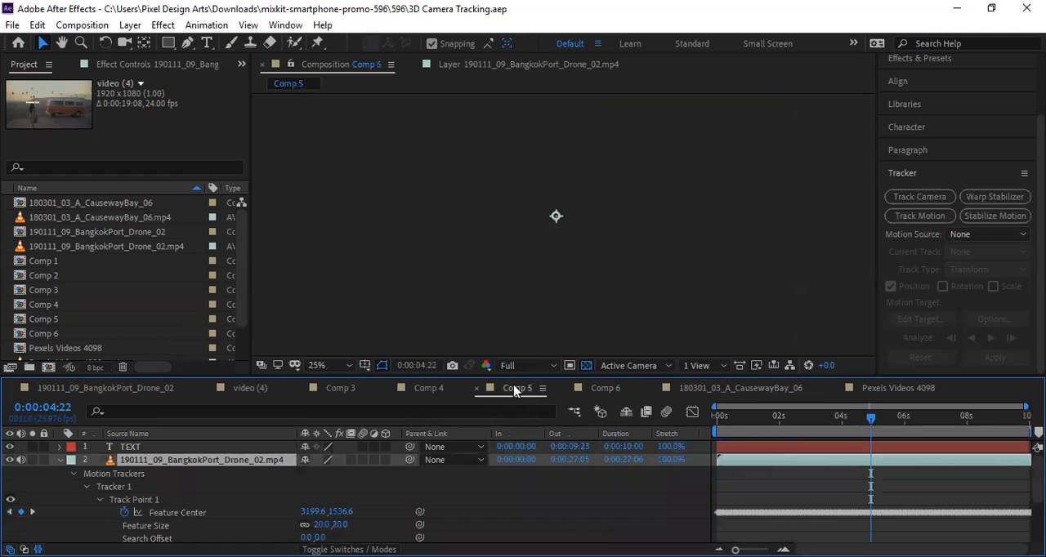
pyautogui.click(437, 389)
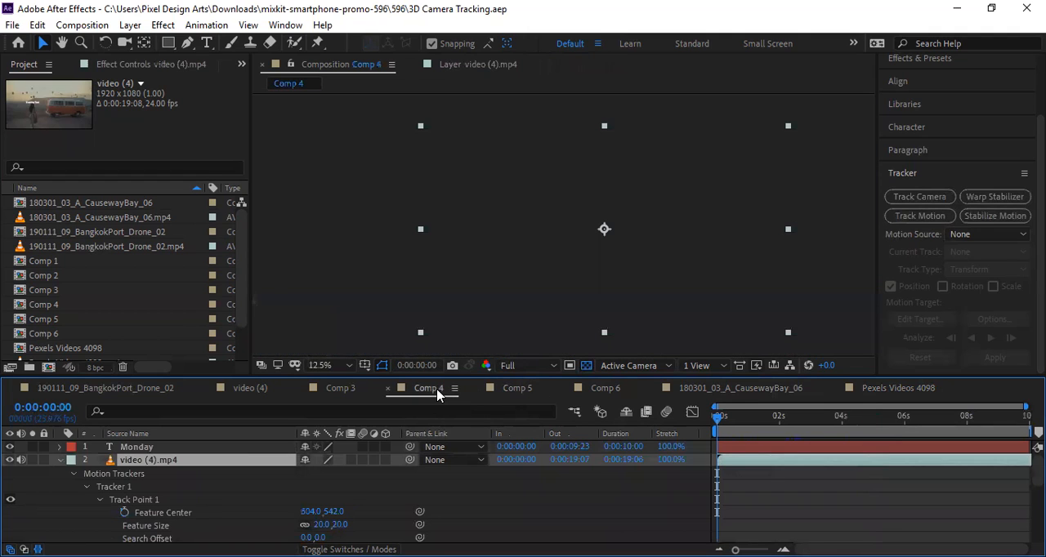
pyautogui.click(340, 391)
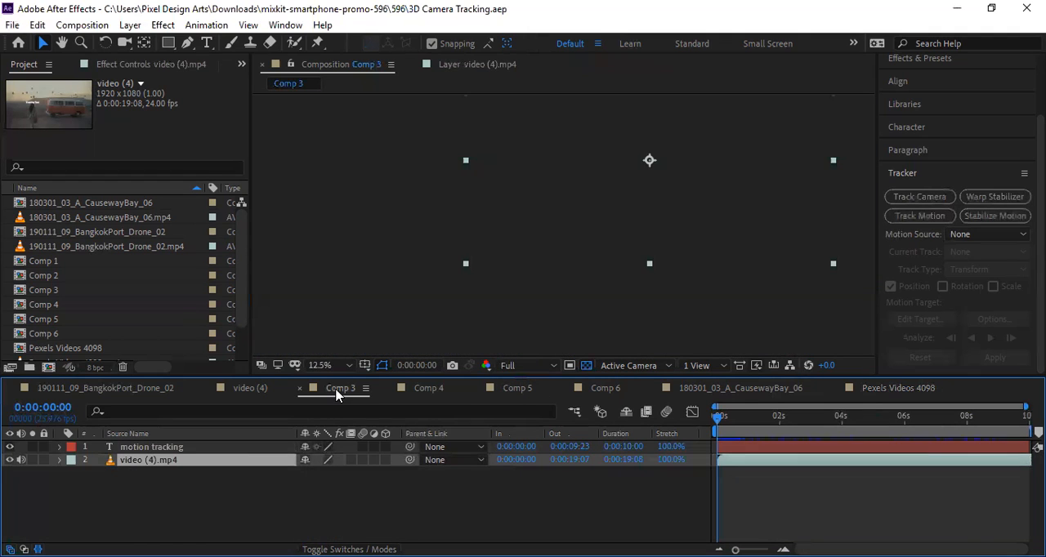
pyautogui.click(251, 397)
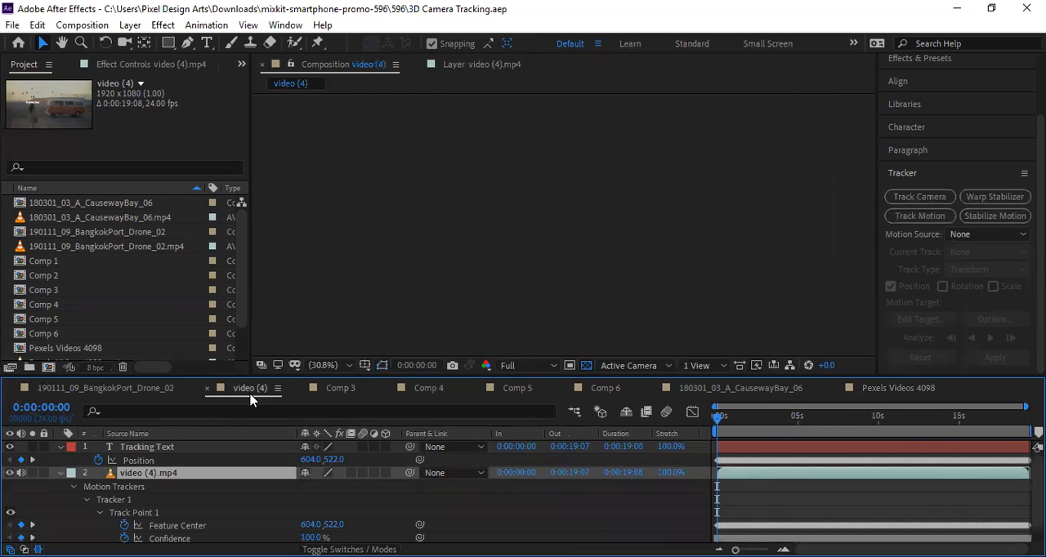
pyautogui.click(78, 390)
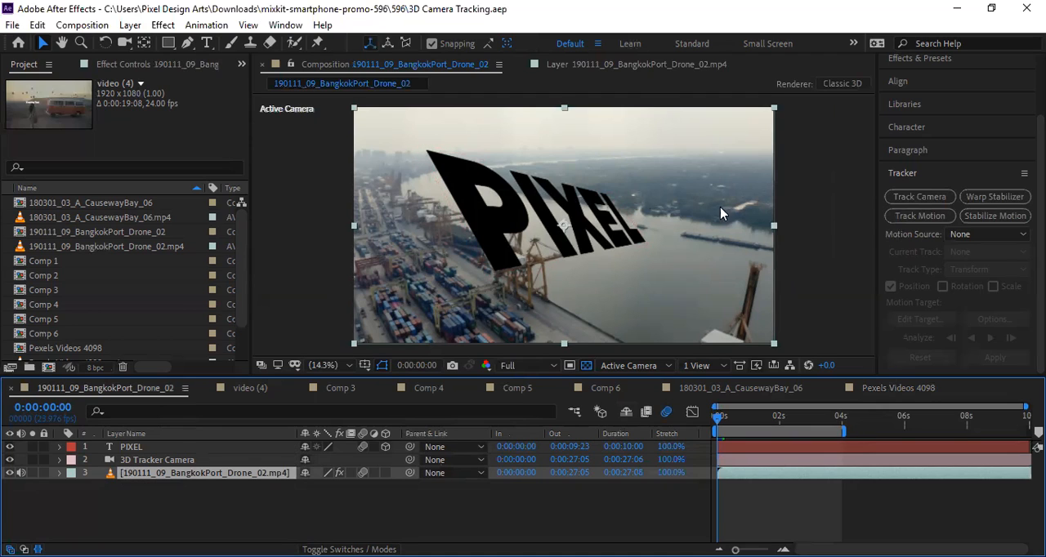
# Compare the drone footage with the PIXEL text layer hidden and shown, and preview the composition from its first frame.
pyautogui.click(9, 448)
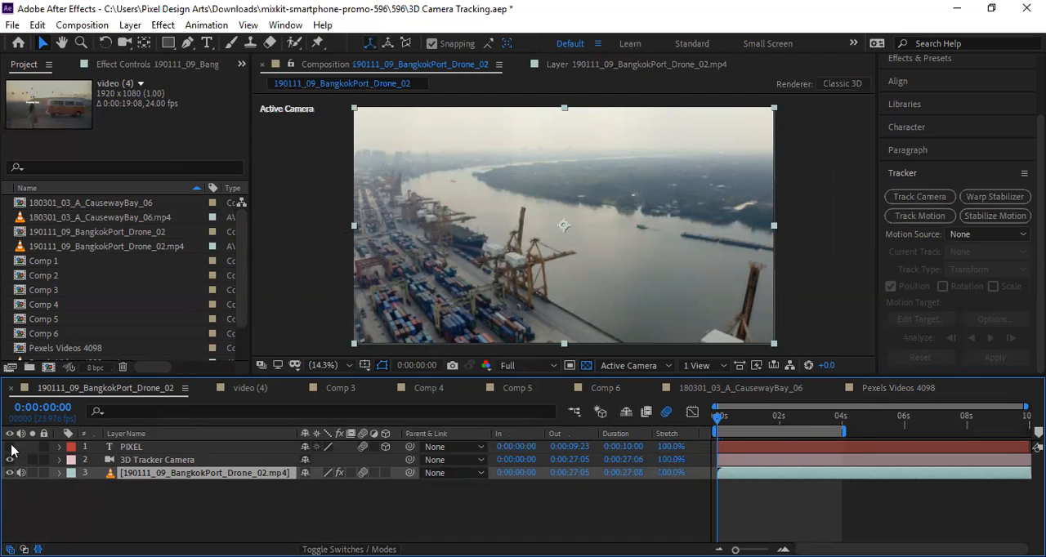
pyautogui.click(10, 448)
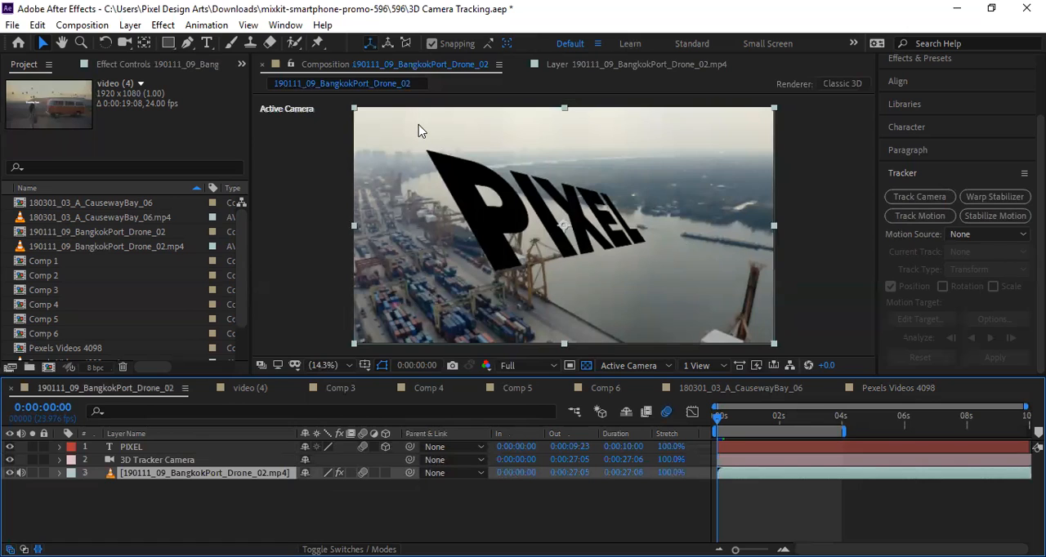
pyautogui.moveTo(722, 420); pyautogui.dragTo(669, 443)
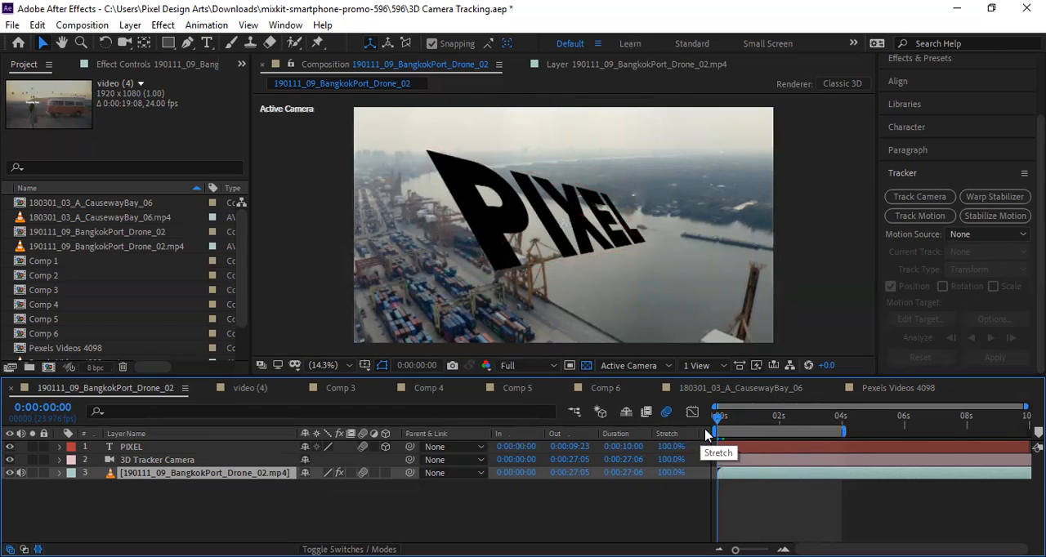
pyautogui.press('space')
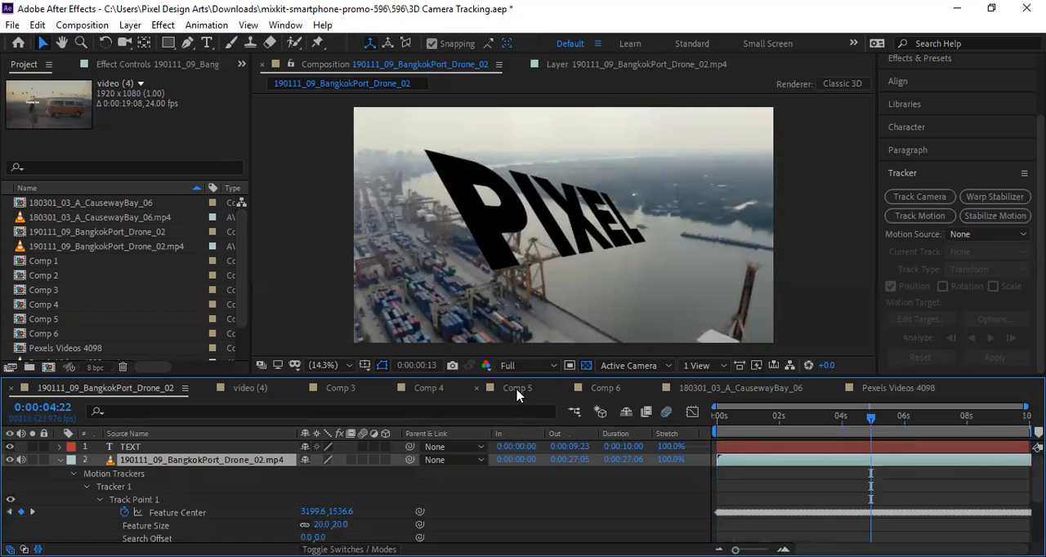
# Open Comp 5 and scrub from the start to 0:00:04:01 to examine how TEXT follows the tracked footage.
pyautogui.click(516, 390)
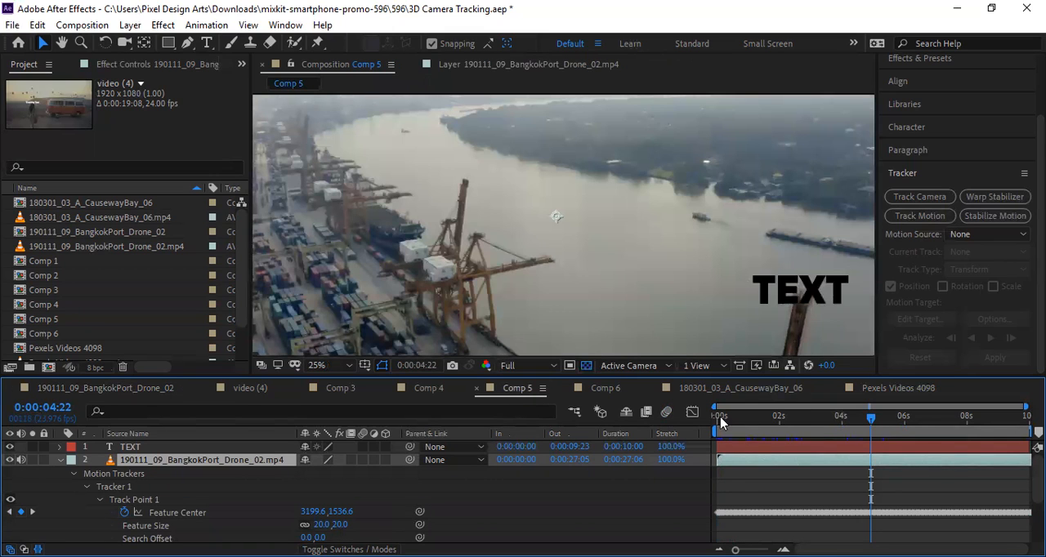
pyautogui.press('Home')
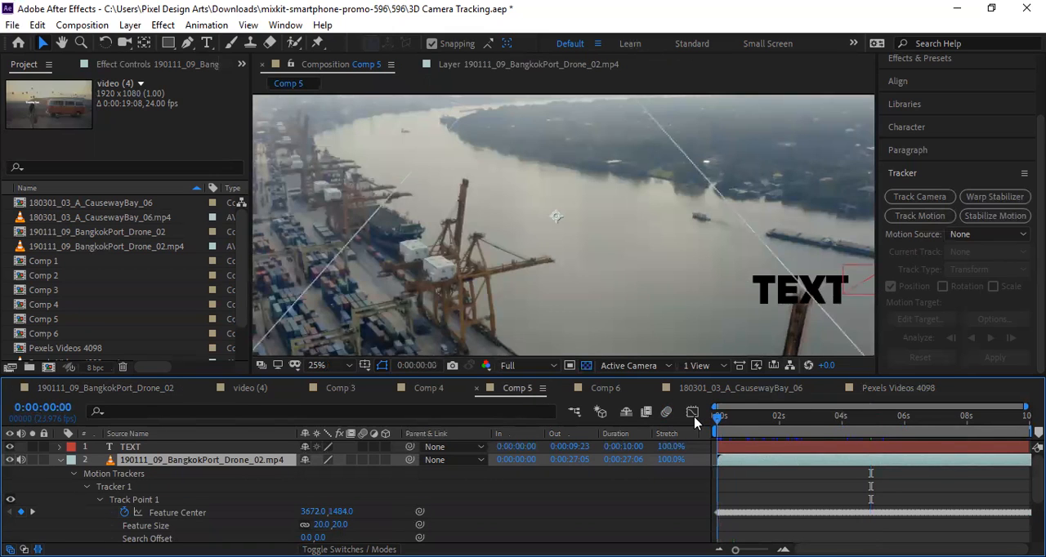
pyautogui.moveTo(717, 417); pyautogui.dragTo(543, 426)
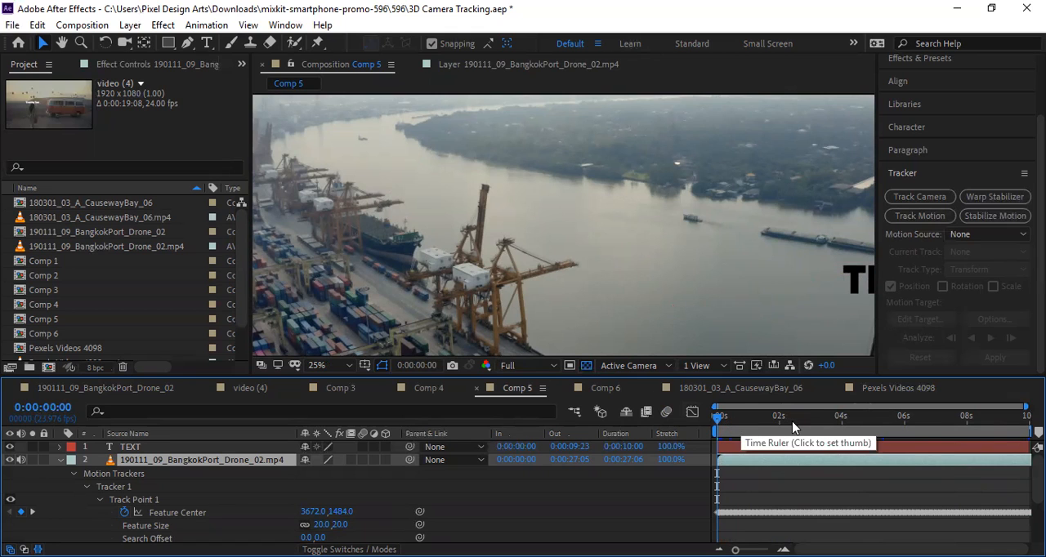
pyautogui.moveTo(831, 418); pyautogui.dragTo(842, 418)
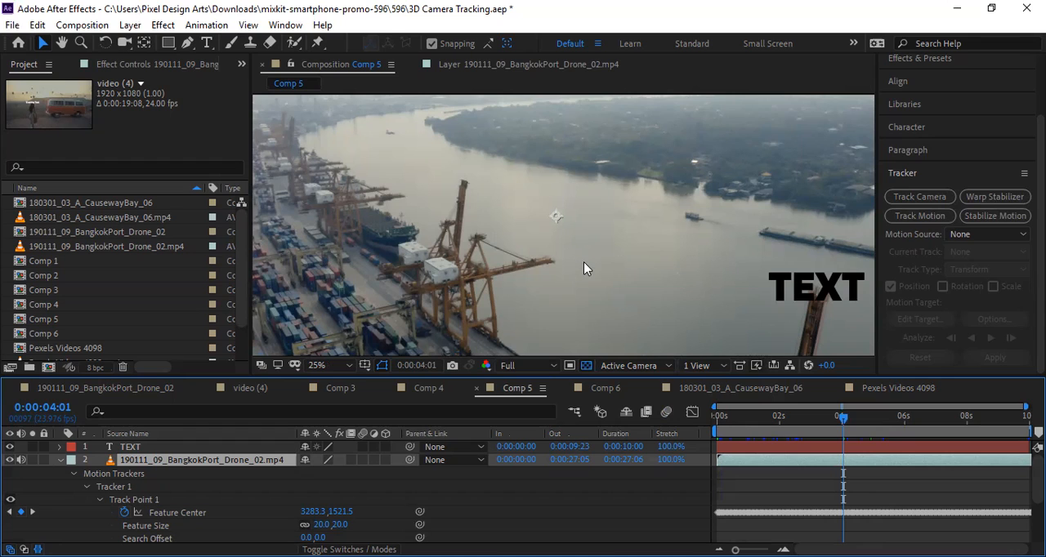
# Go through the CausewayBay composition, Comps 6 to 3 and video (4), ending on the BangkokPort drone composition.
pyautogui.click(750, 389)
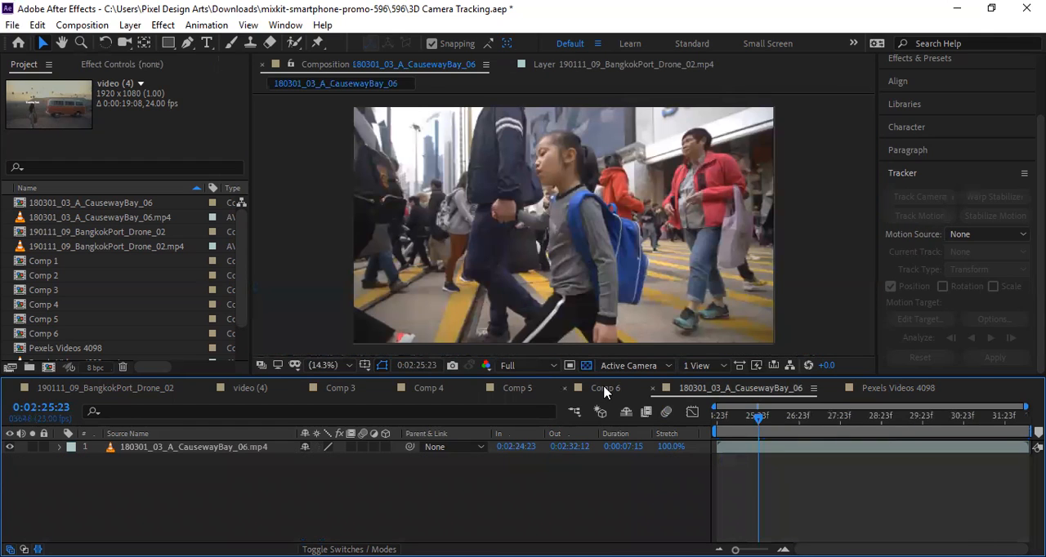
pyautogui.click(604, 390)
pyautogui.click(515, 391)
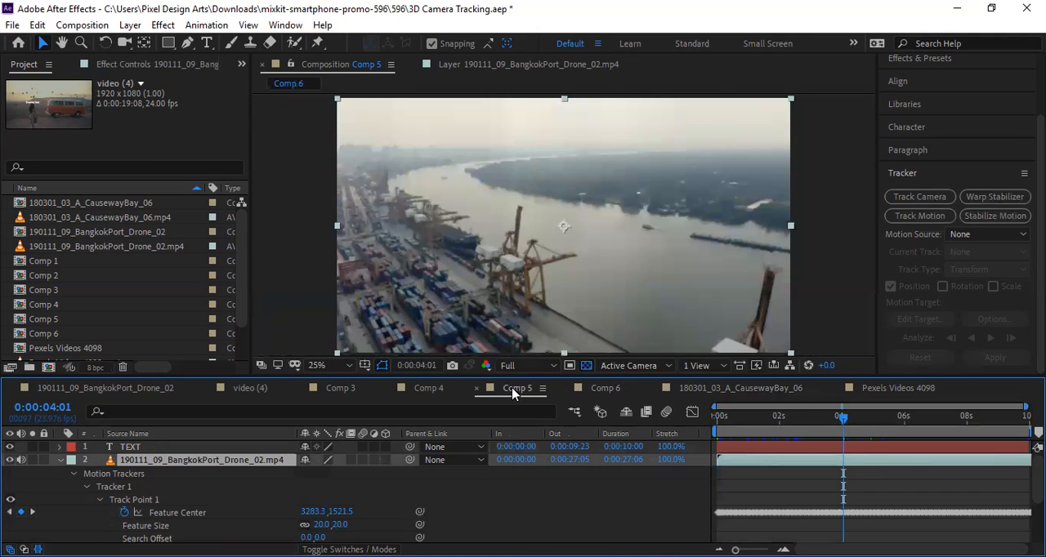
pyautogui.click(426, 389)
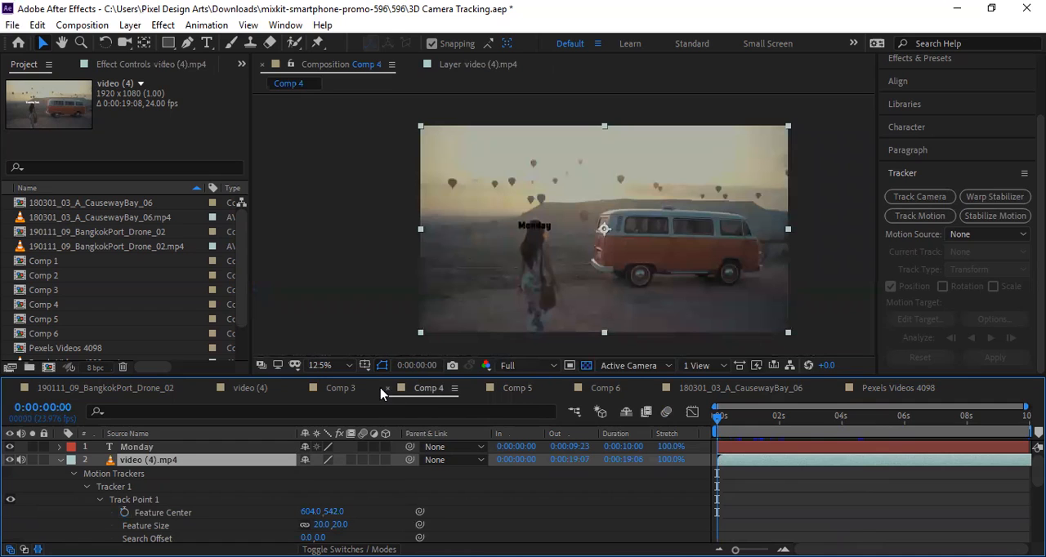
pyautogui.click(336, 391)
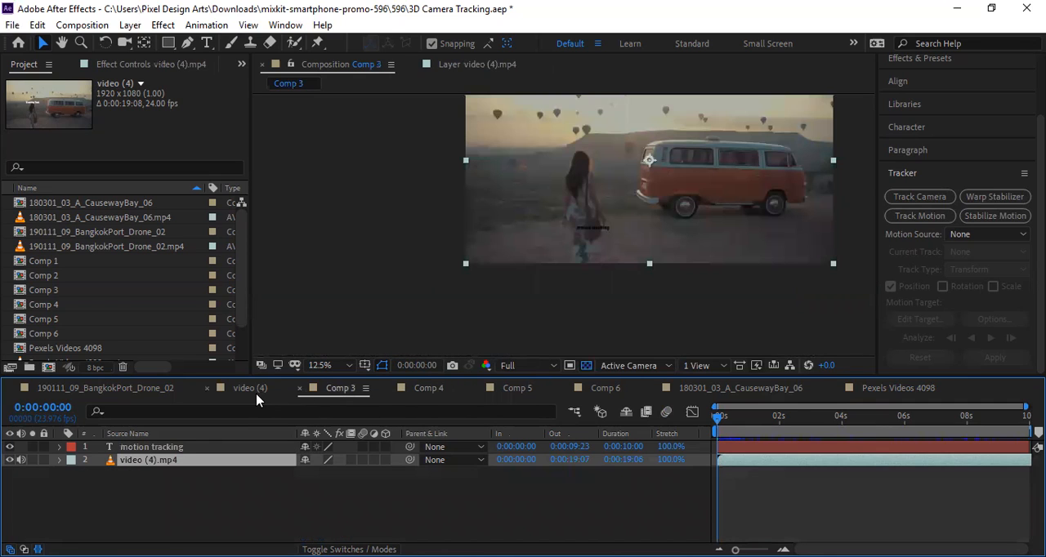
pyautogui.click(255, 392)
pyautogui.click(123, 398)
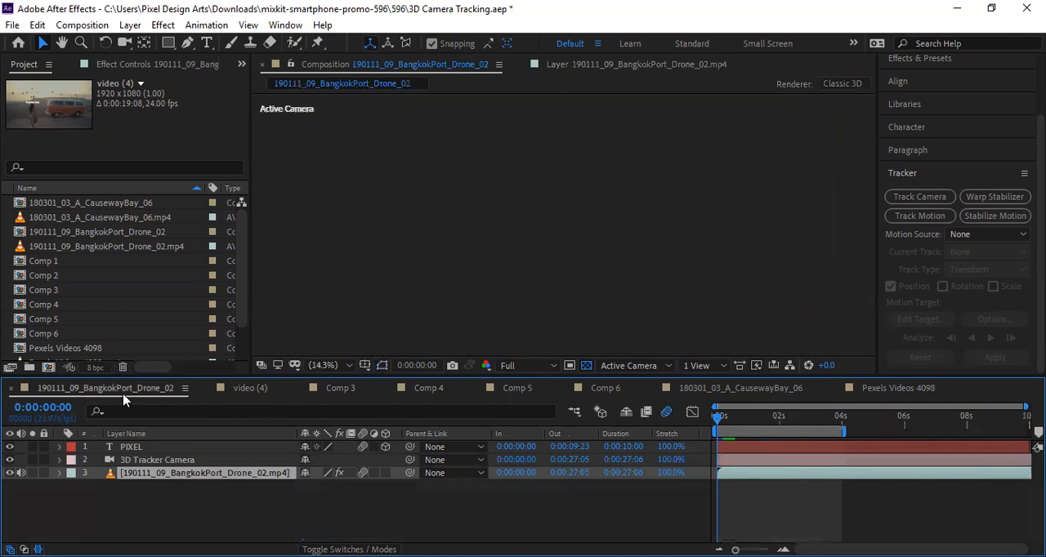
# View the Pexels Videos 4098 forest road footage, and return to the BangkokPort drone composition for a closer look at the frame.
pyautogui.click(917, 393)
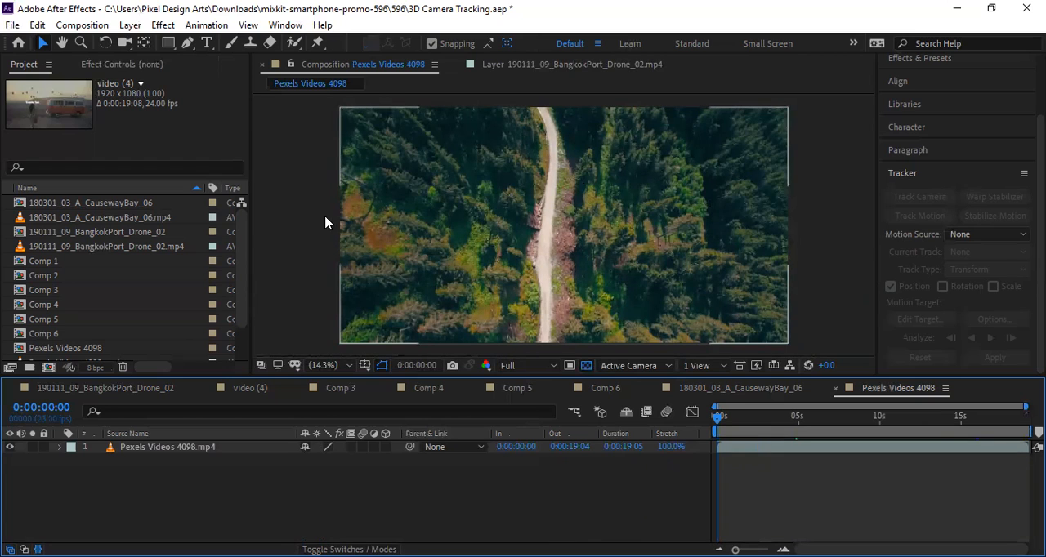
pyautogui.click(116, 389)
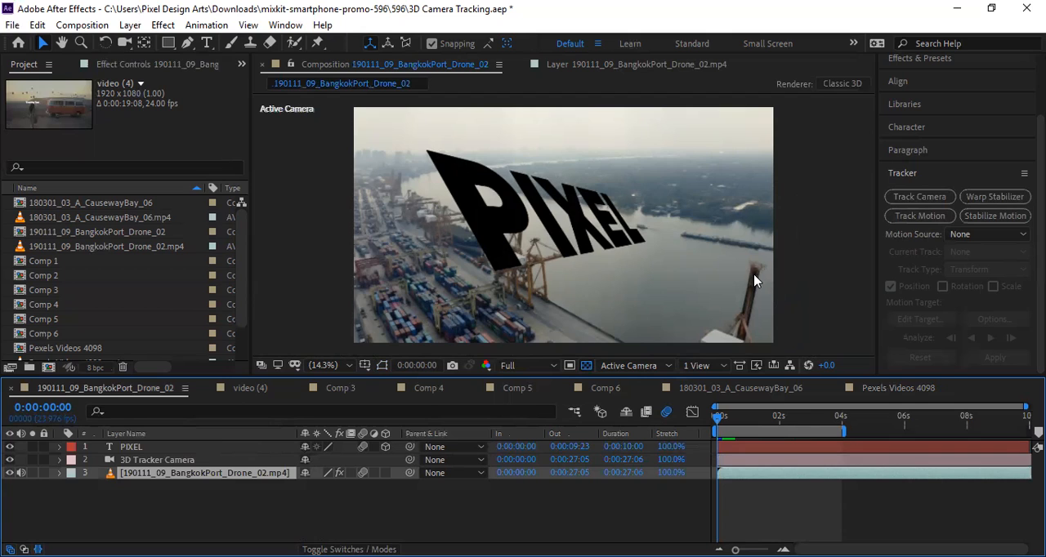
pyautogui.scroll(3, 759, 281)
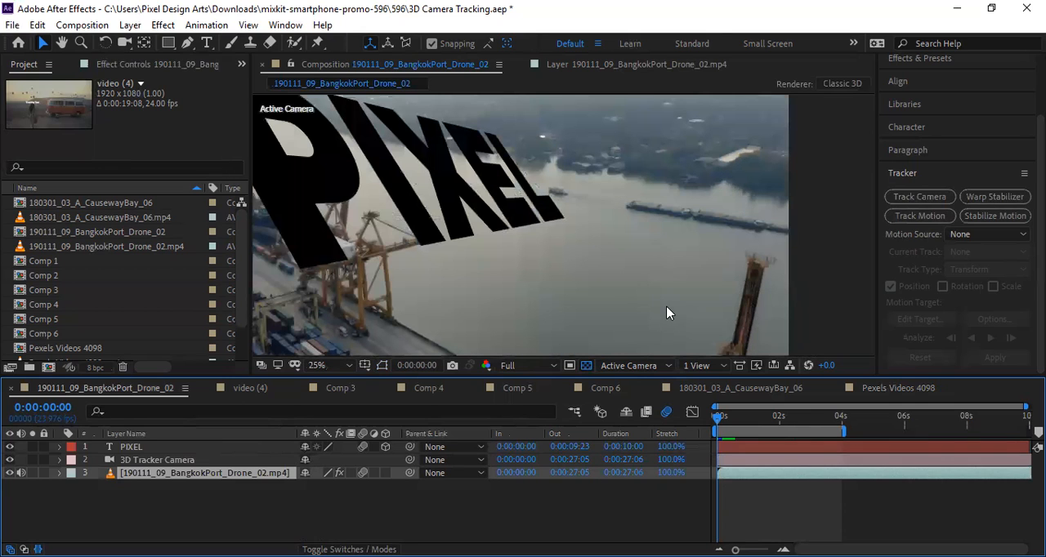
# Examine the crane tower, the water and the PIXEL text in the BangkokPort drone frame at different magnifications.
pyautogui.scroll(-2, 668, 308)
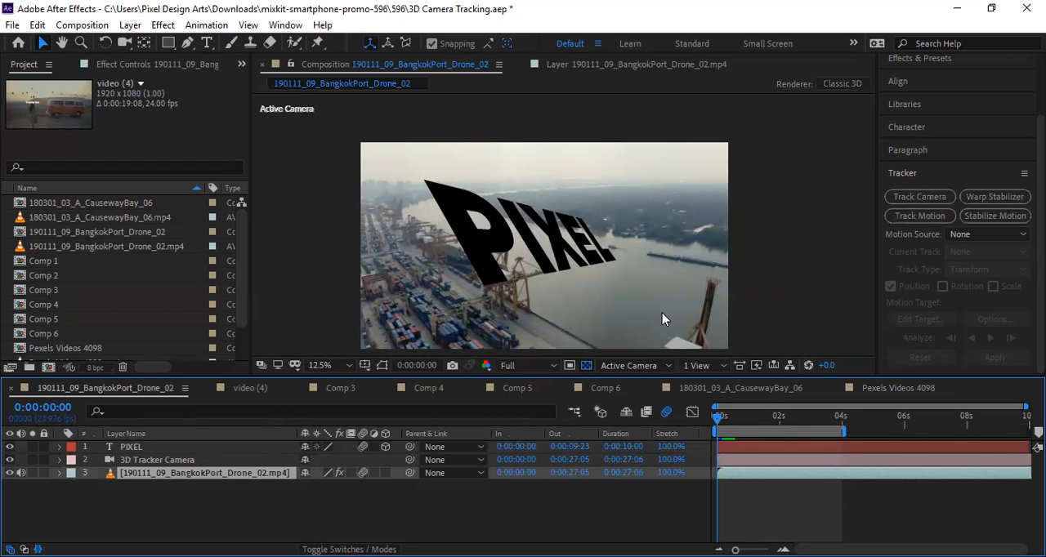
pyautogui.scroll(4, 727, 285)
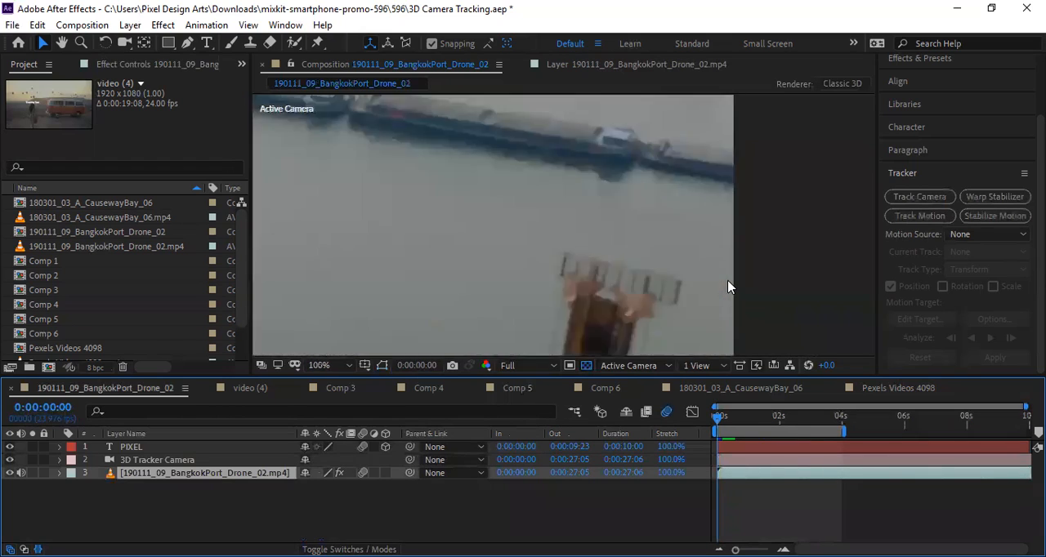
pyautogui.scroll(4, 582, 299)
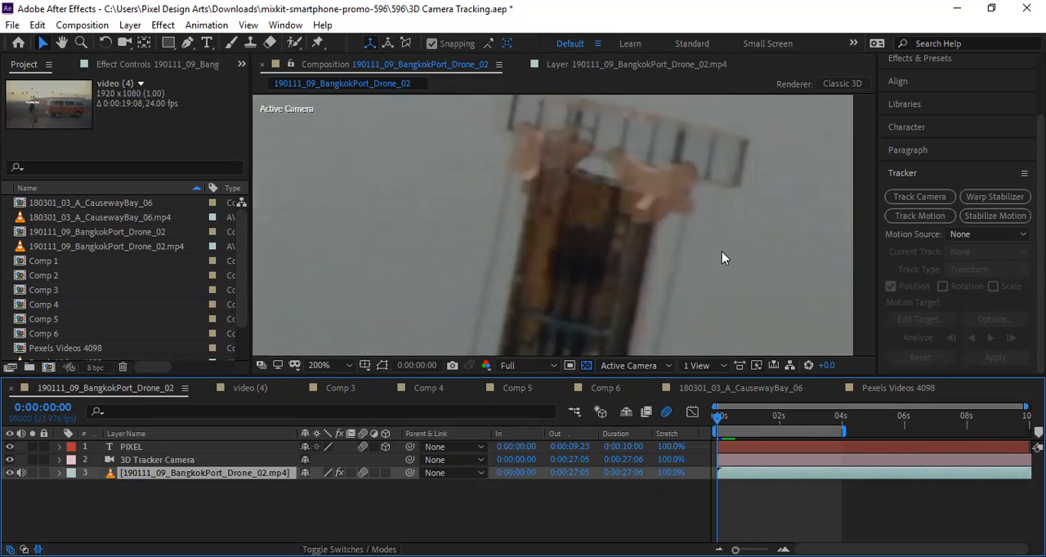
pyautogui.scroll(-3, 708, 254)
pyautogui.scroll(-2, 708, 263)
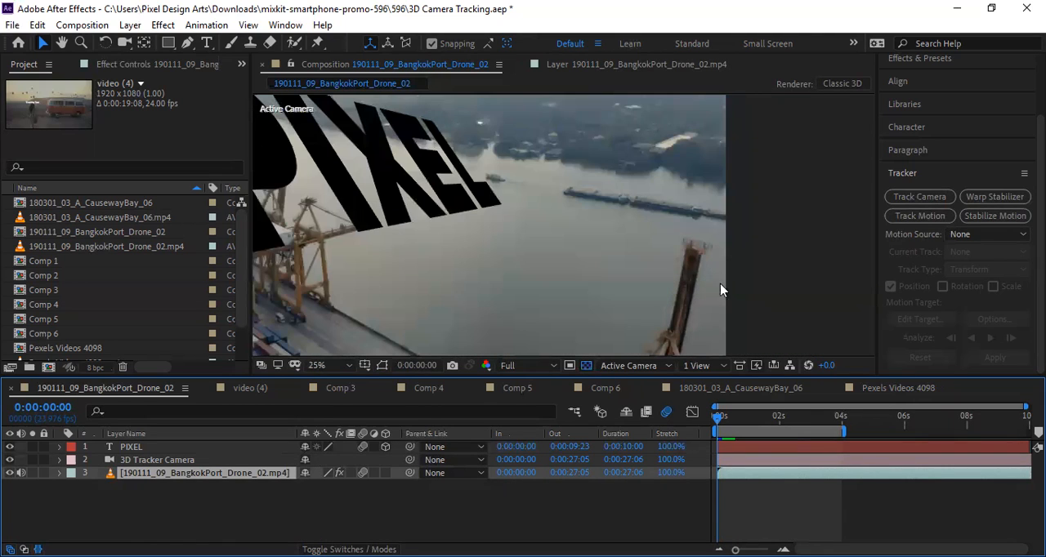
pyautogui.scroll(6, 716, 274)
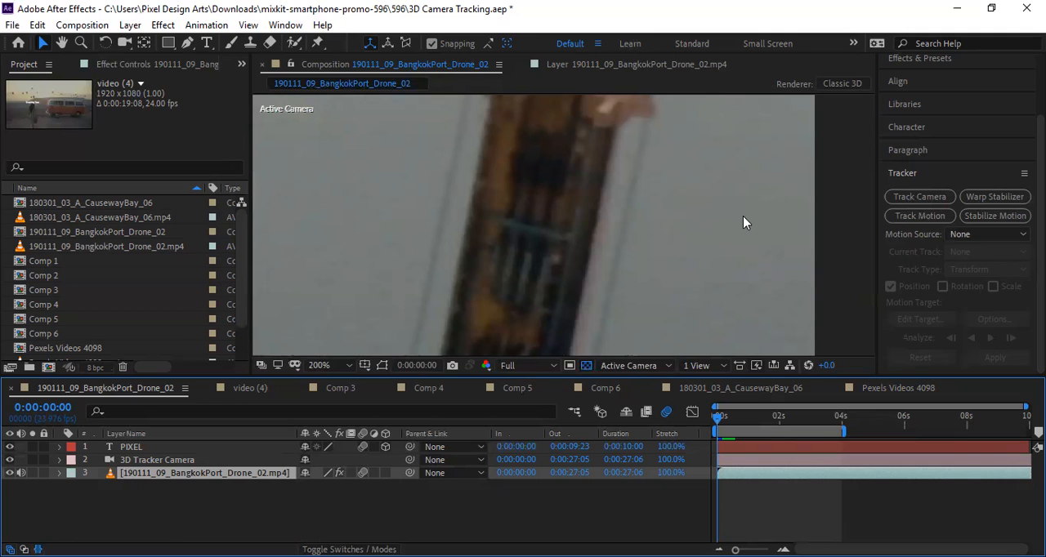
pyautogui.scroll(-6, 741, 215)
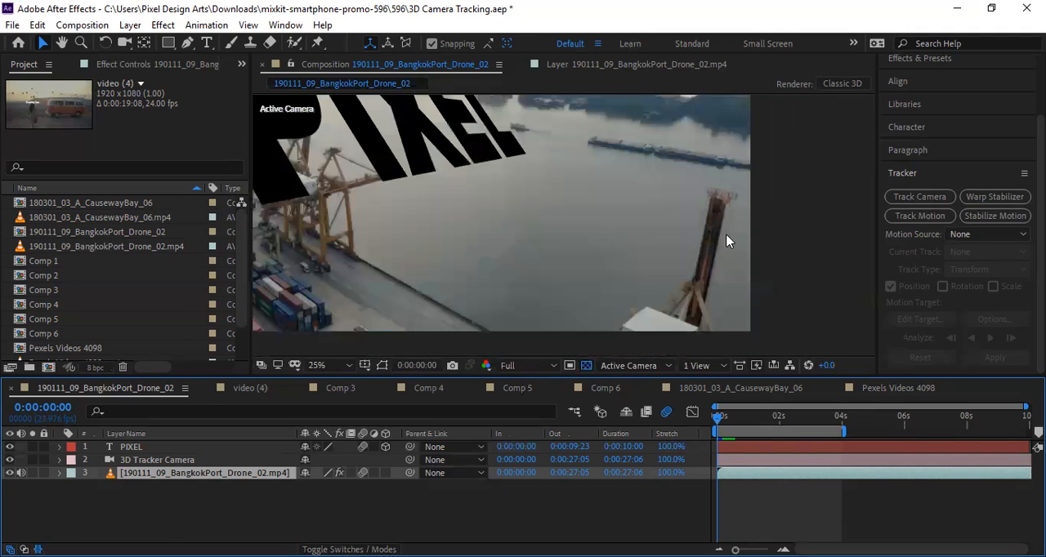
pyautogui.scroll(2, 762, 210)
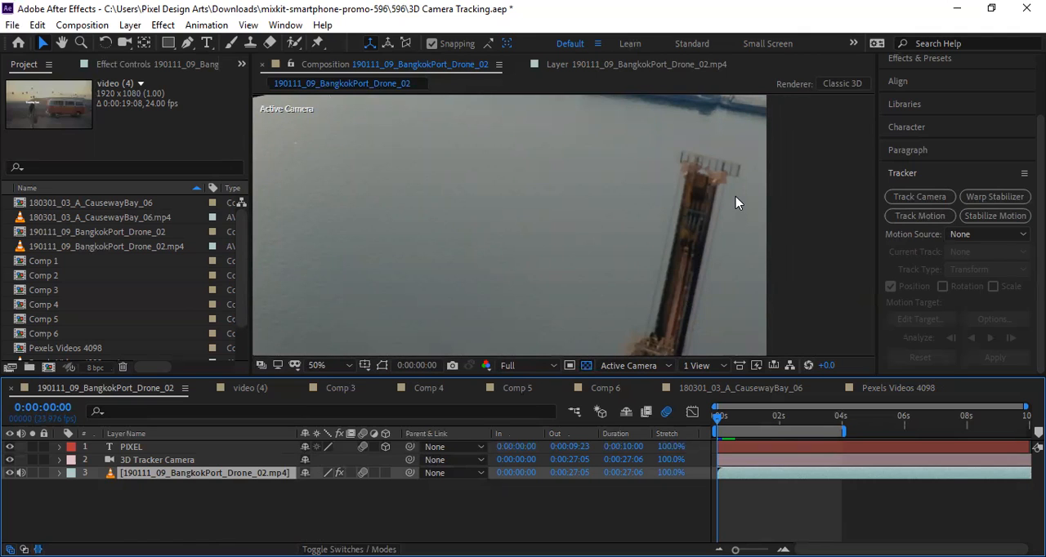
pyautogui.scroll(4, 736, 203)
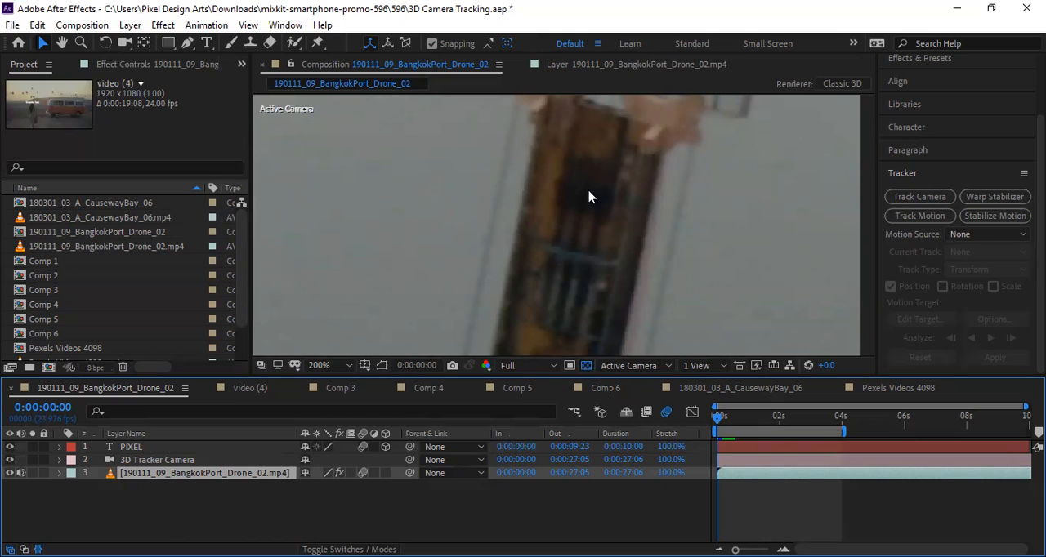
pyautogui.scroll(-1, 589, 197)
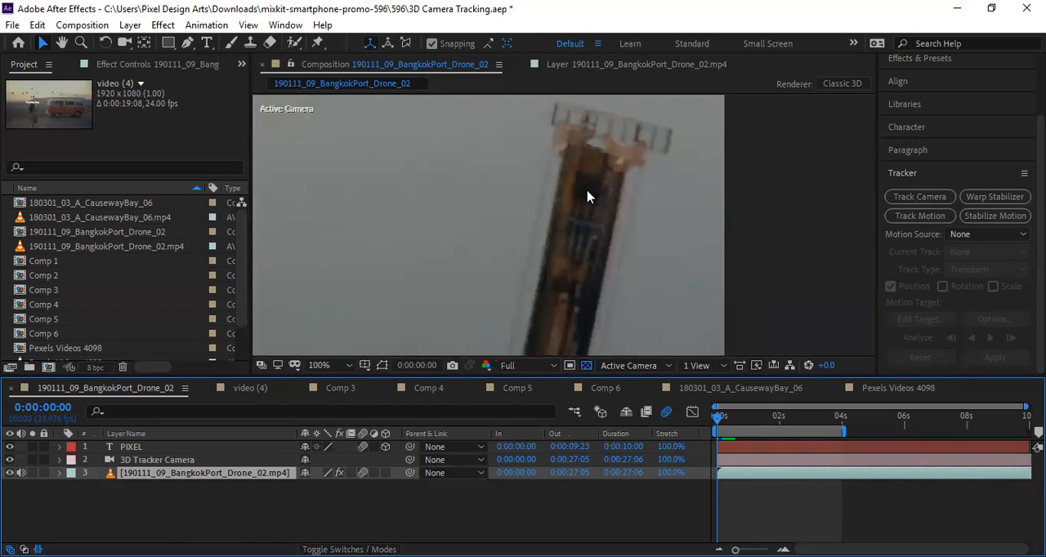
pyautogui.scroll(-6, 586, 196)
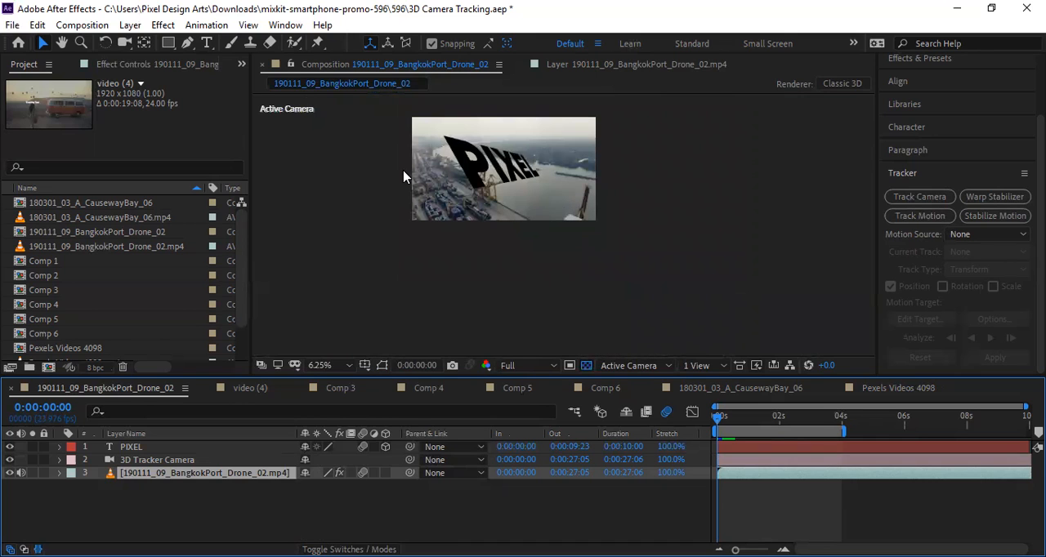
pyautogui.scroll(6, 601, 194)
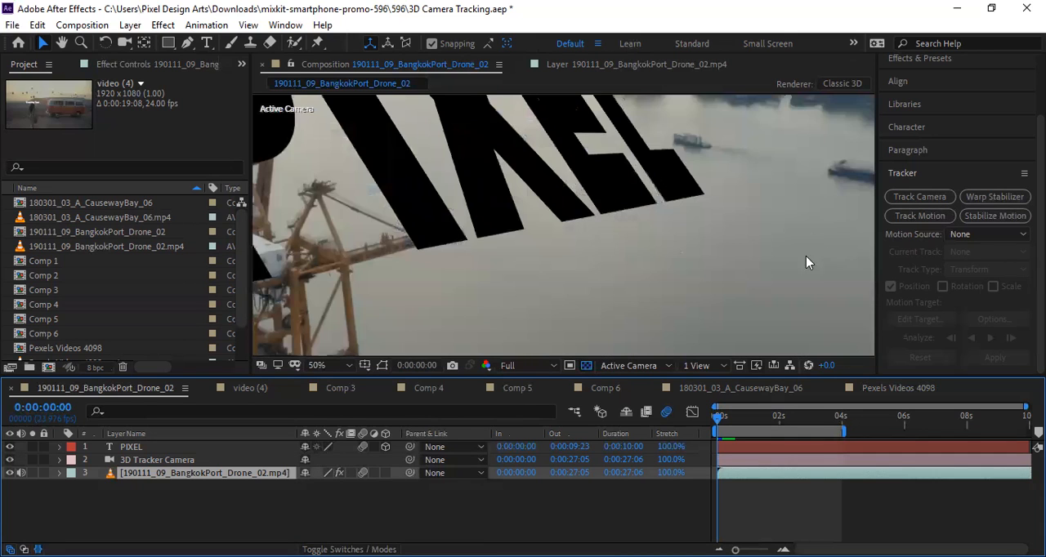
pyautogui.scroll(-2, 813, 265)
pyautogui.moveTo(769, 271); pyautogui.dragTo(532, 170)
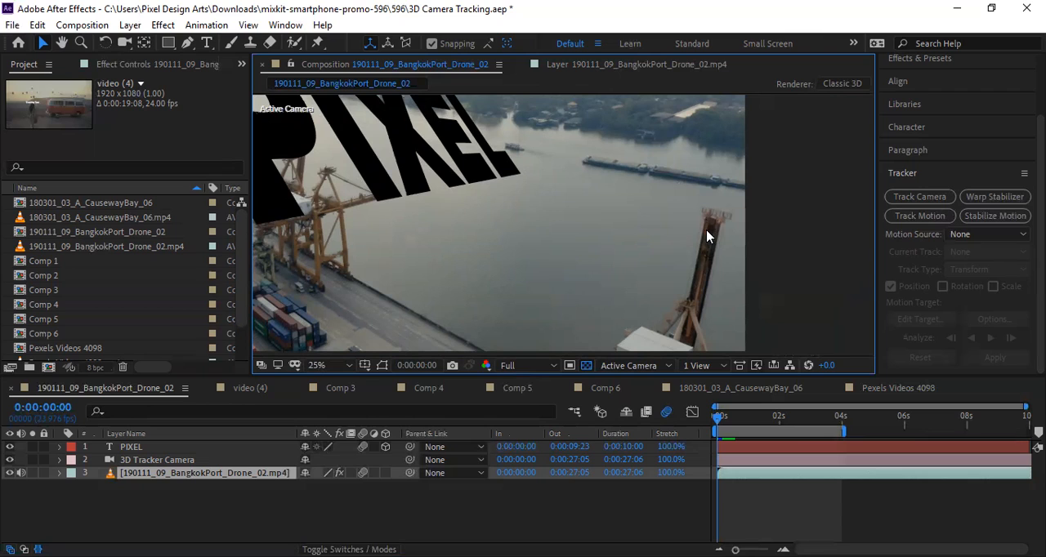
pyautogui.scroll(-1, 636, 280)
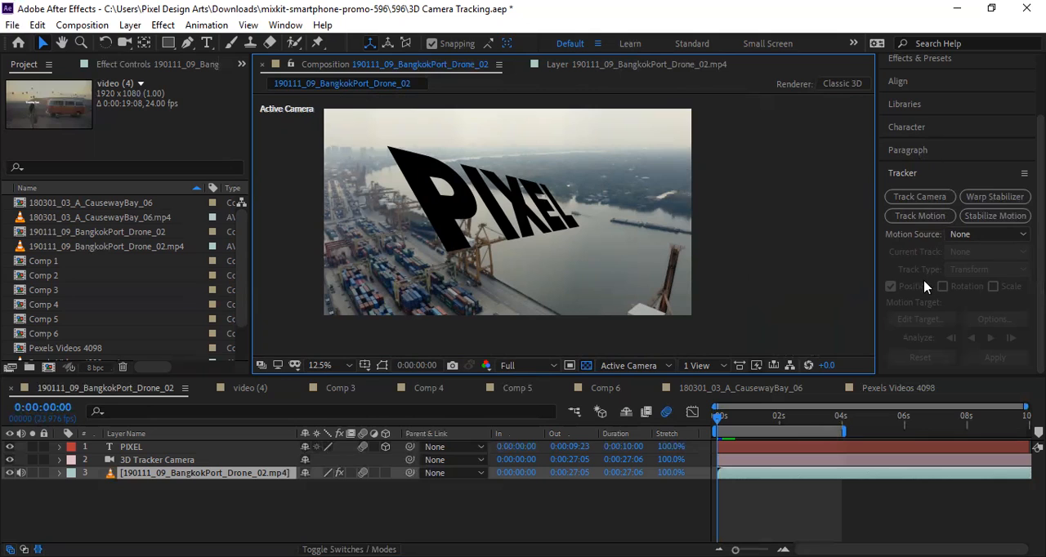
# Show the 3D Camera Tracker effect in the effects and presets list in place of the tracker controls.
pyautogui.click(915, 174)
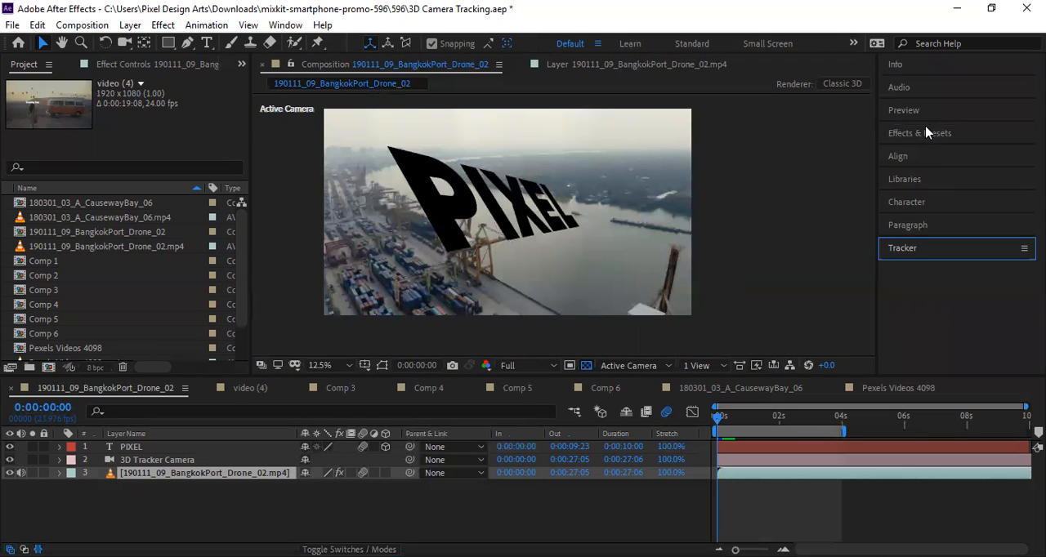
pyautogui.click(924, 133)
pyautogui.click(931, 155)
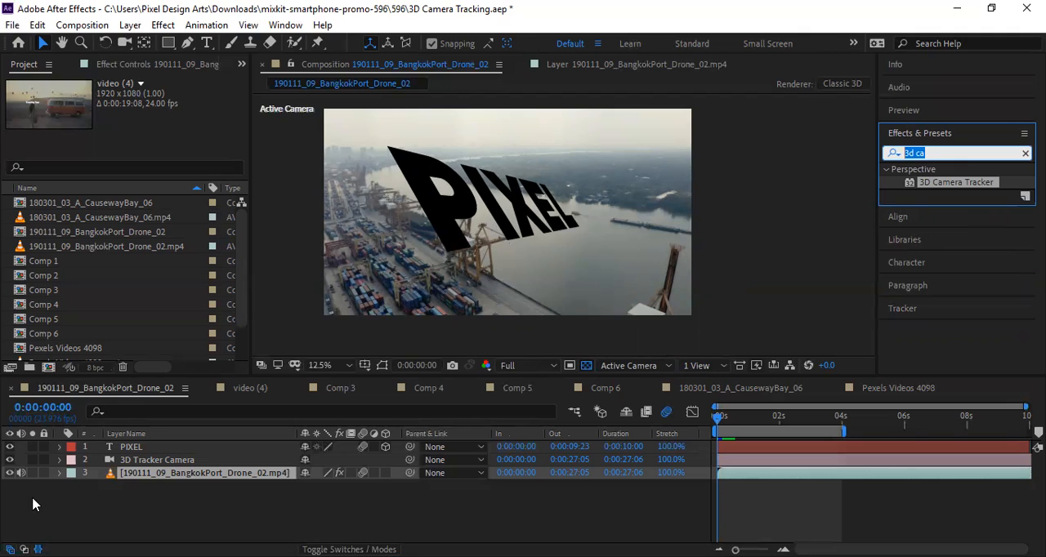
# Hide the PIXEL text layer and select the 3D Tracker Camera layer.
pyautogui.click(8, 447)
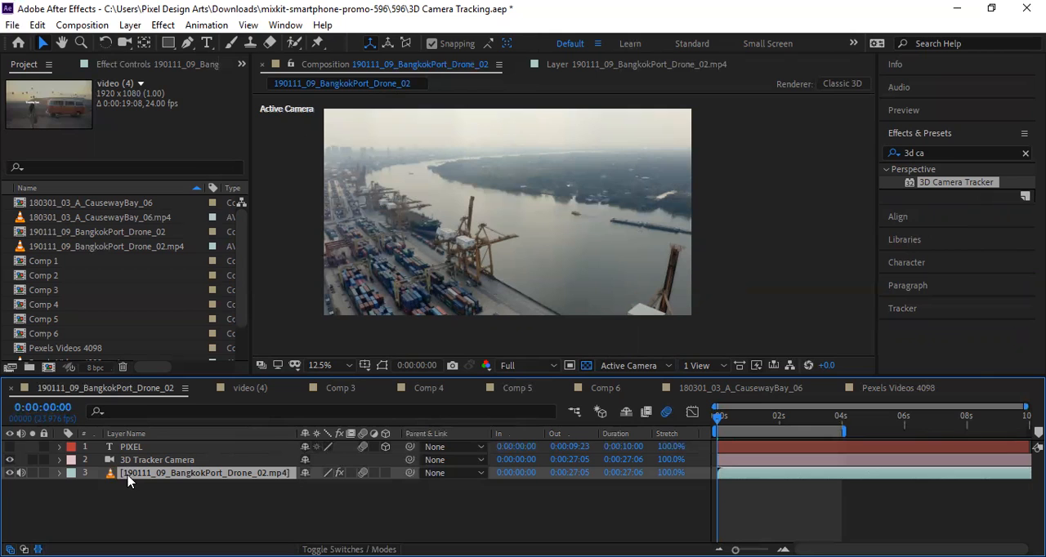
pyautogui.click(151, 462)
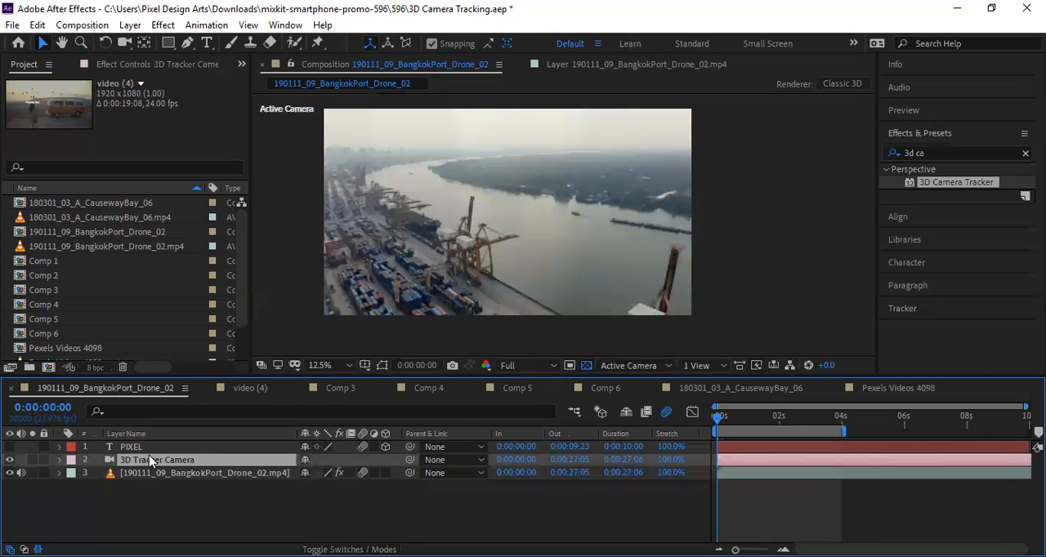
pyautogui.click(102, 462)
pyautogui.click(106, 462)
pyautogui.doubleClick(106, 463)
# View the BangkokPort drone footage layer on its own, and return to the composition view.
pyautogui.click(682, 453)
pyautogui.click(547, 200)
pyautogui.doubleClick(131, 474)
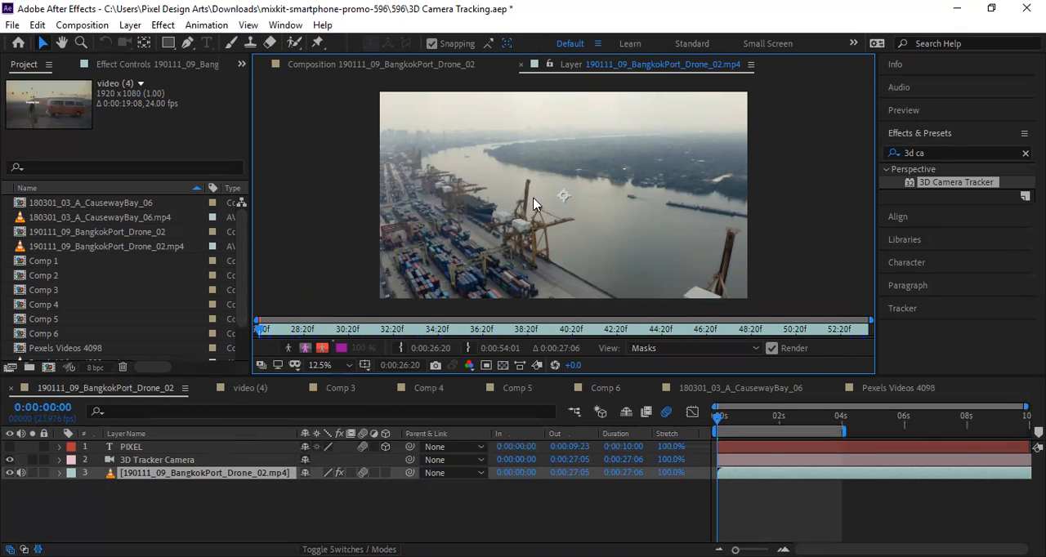
pyautogui.click(398, 65)
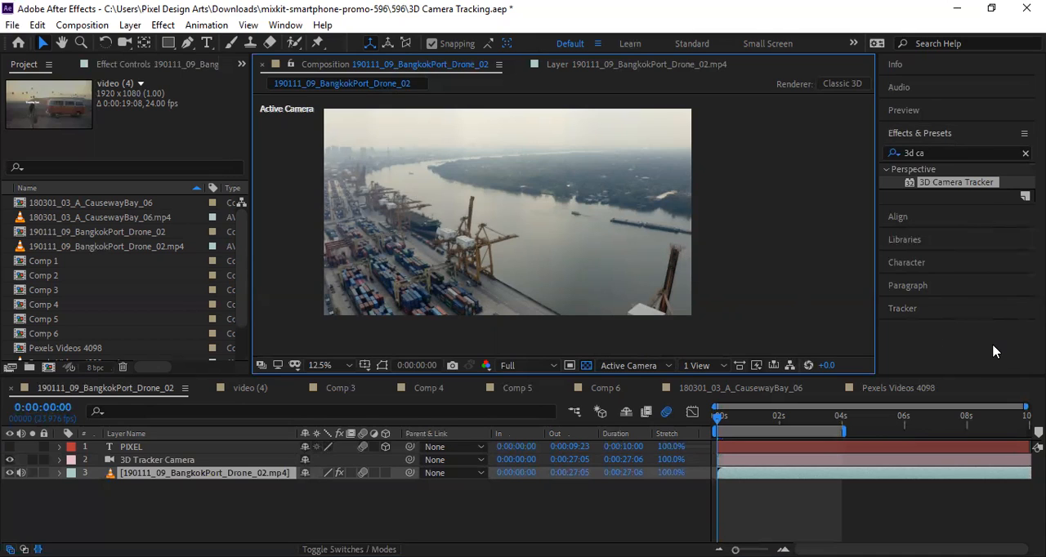
# Review Comp 6 and Comp 5, collapse the footage layer's tracker properties in Comp 5, and return to the BangkokPort drone composition.
pyautogui.click(606, 391)
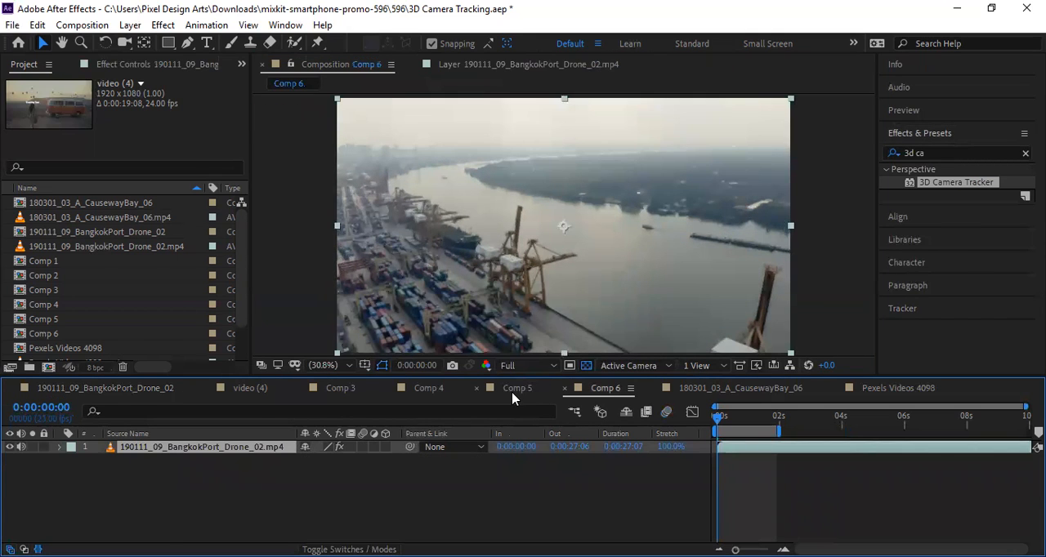
pyautogui.click(515, 391)
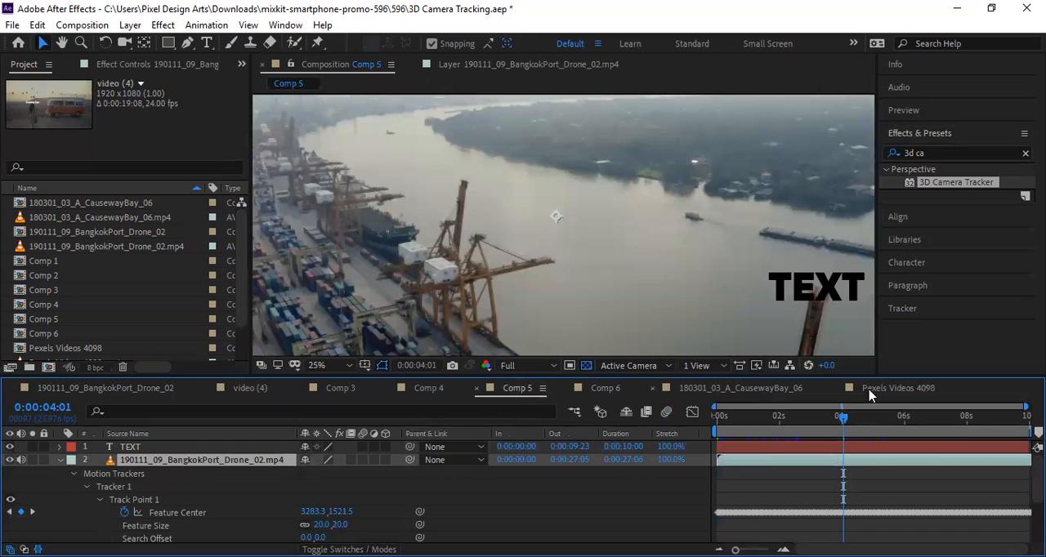
pyautogui.click(58, 460)
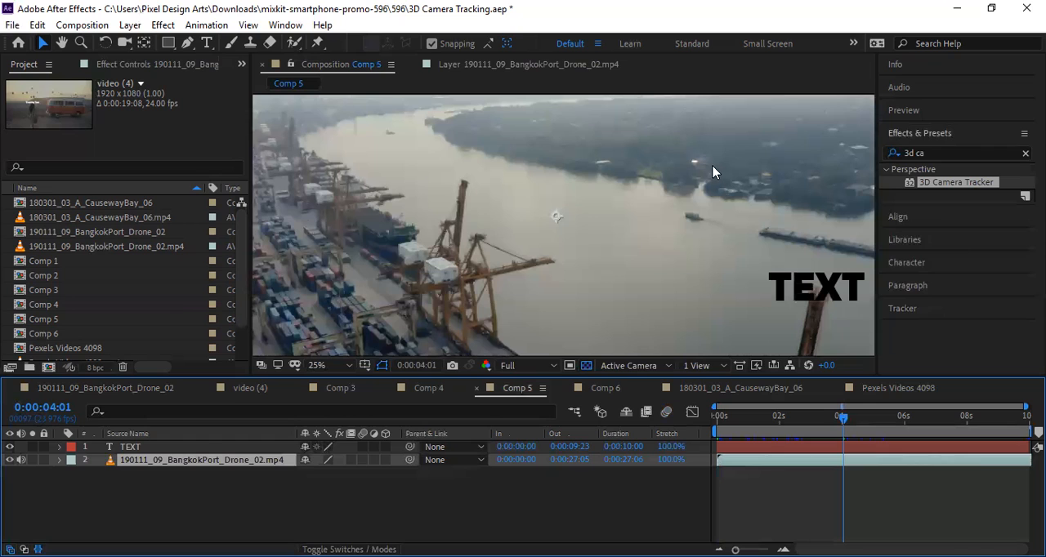
pyautogui.click(82, 388)
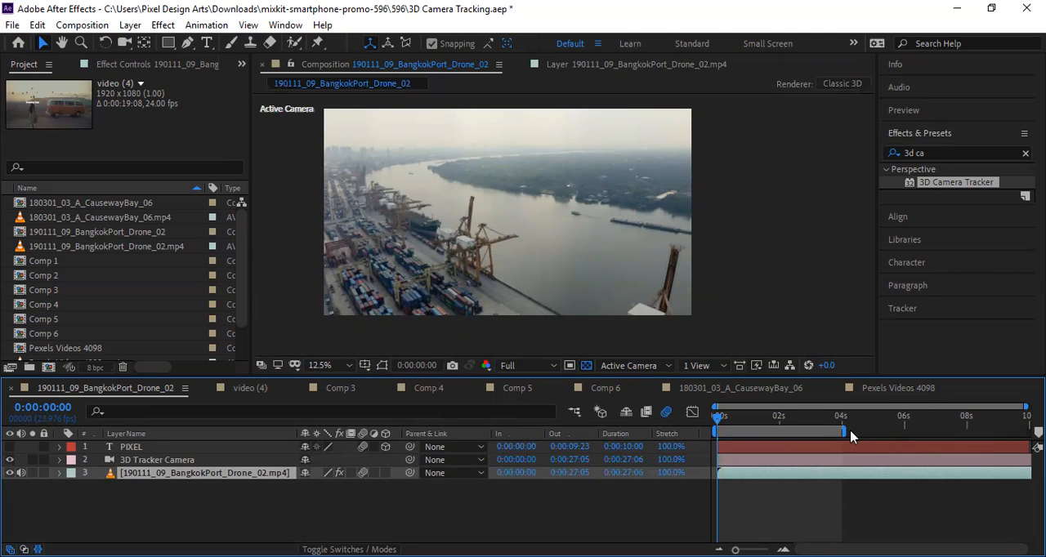
pyautogui.moveTo(724, 418)
pyautogui.mouseDown()
pyautogui.moveTo(840, 422)
pyautogui.moveTo(717, 418)
pyautogui.mouseUp()
pyautogui.click(460, 242)
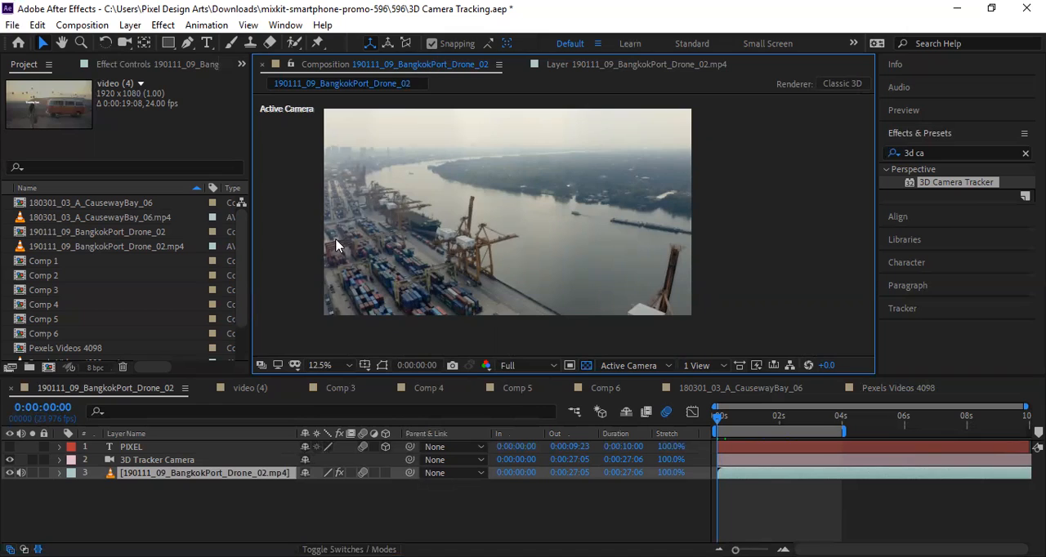
# Look at the 3D Tracker Camera layer and the video (4).mp4 source details, and reselect the drone footage layer.
pyautogui.click(174, 461)
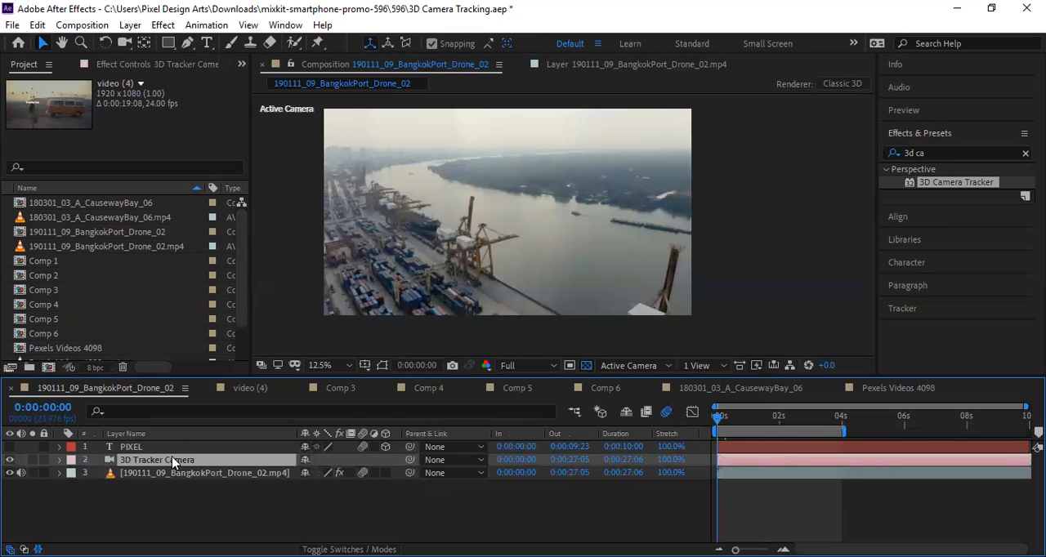
pyautogui.scroll(-3, 122, 349)
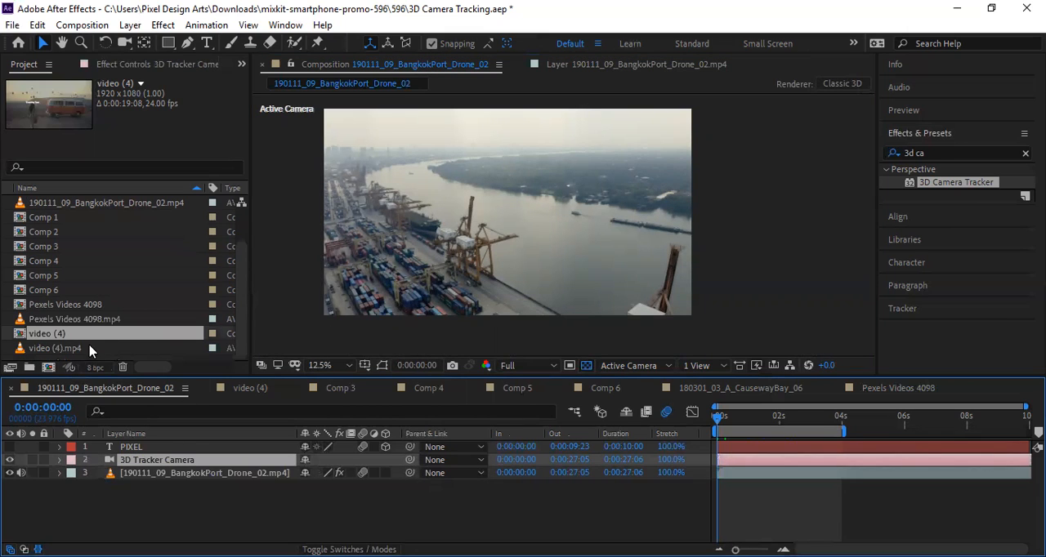
pyautogui.click(90, 348)
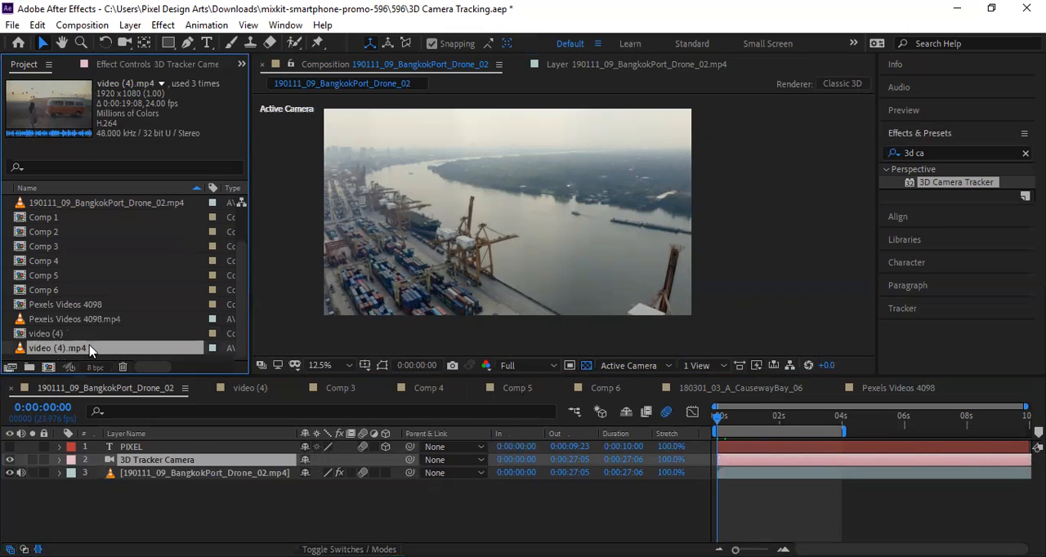
pyautogui.click(163, 473)
pyautogui.scroll(3, 69, 270)
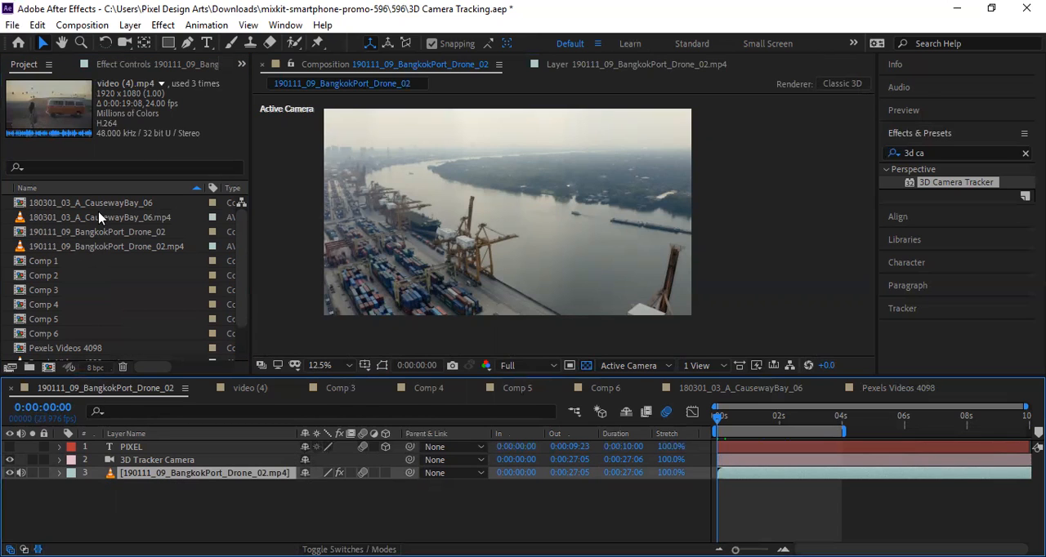
# Open the BangkokPort drone composition and its source footage from the project items, and return to the composition's first frame.
pyautogui.click(85, 234)
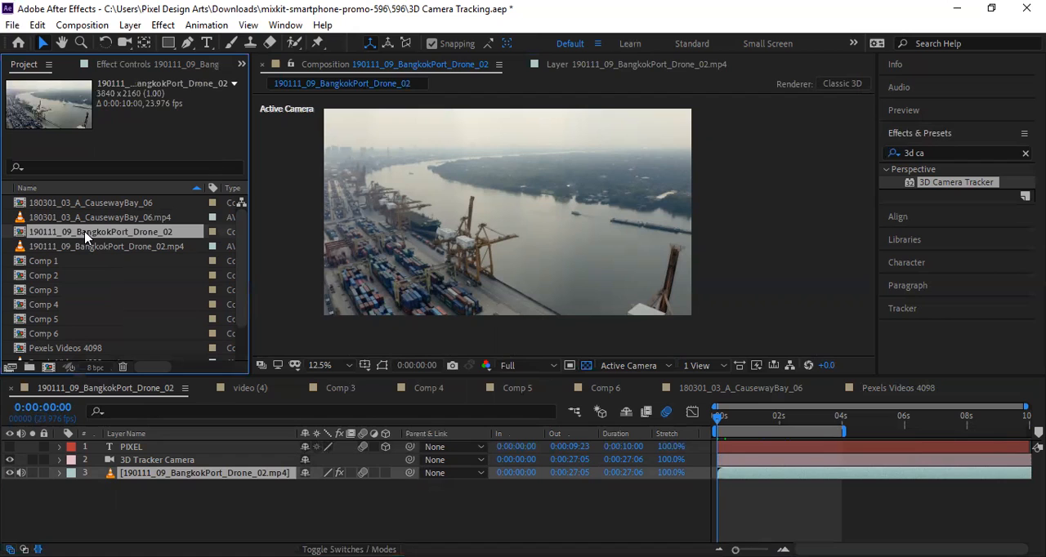
pyautogui.doubleClick(85, 234)
pyautogui.doubleClick(23, 234)
pyautogui.doubleClick(36, 247)
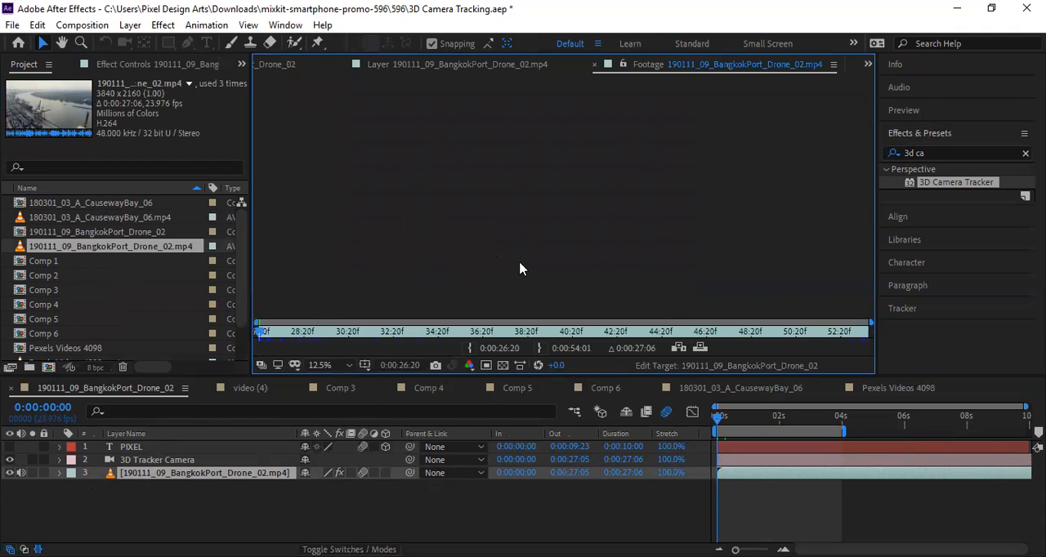
pyautogui.press('\\')
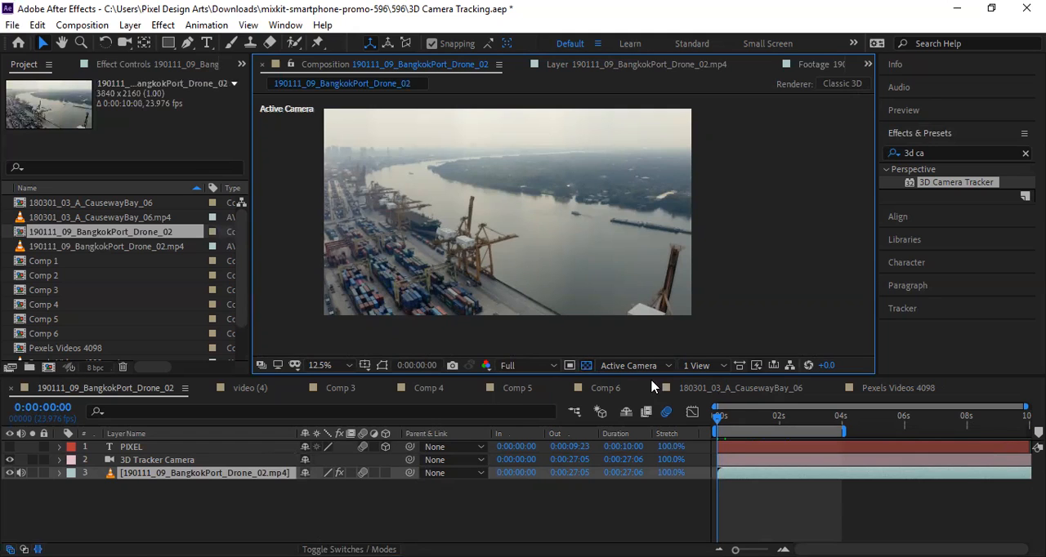
pyautogui.moveTo(718, 416)
pyautogui.mouseDown()
pyautogui.moveTo(839, 419)
pyautogui.moveTo(709, 420)
pyautogui.mouseUp()
# Compare the Pexels Videos 4098 forest road composition with the BangkokPort drone composition, ending on the forest footage's first frame.
pyautogui.click(890, 389)
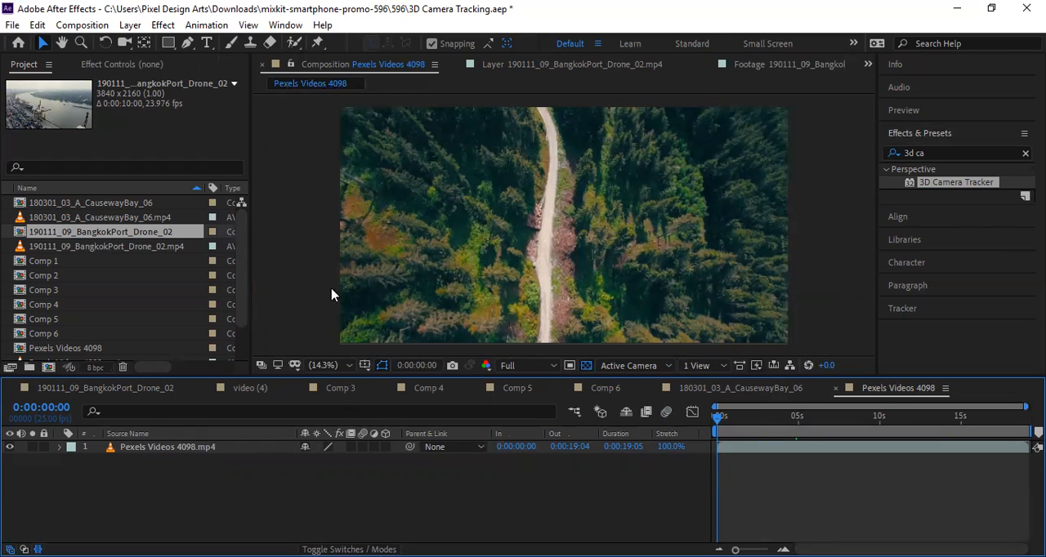
pyautogui.click(139, 389)
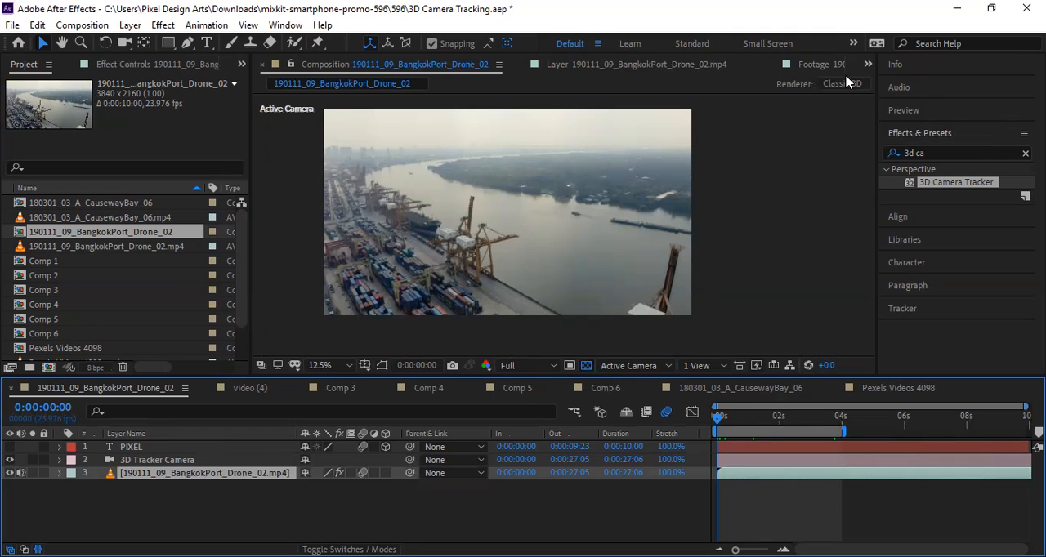
pyautogui.click(897, 388)
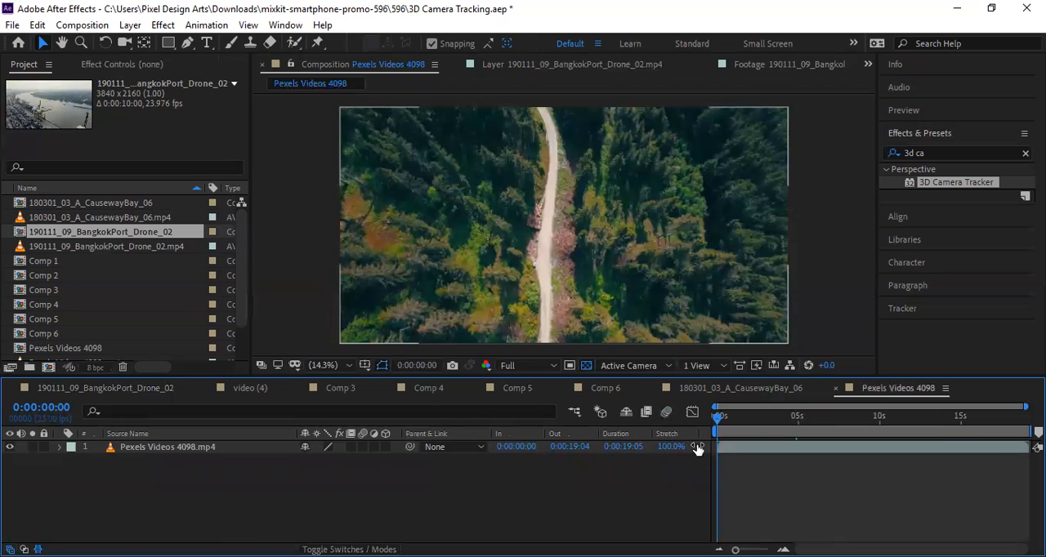
pyautogui.moveTo(720, 418); pyautogui.dragTo(679, 421)
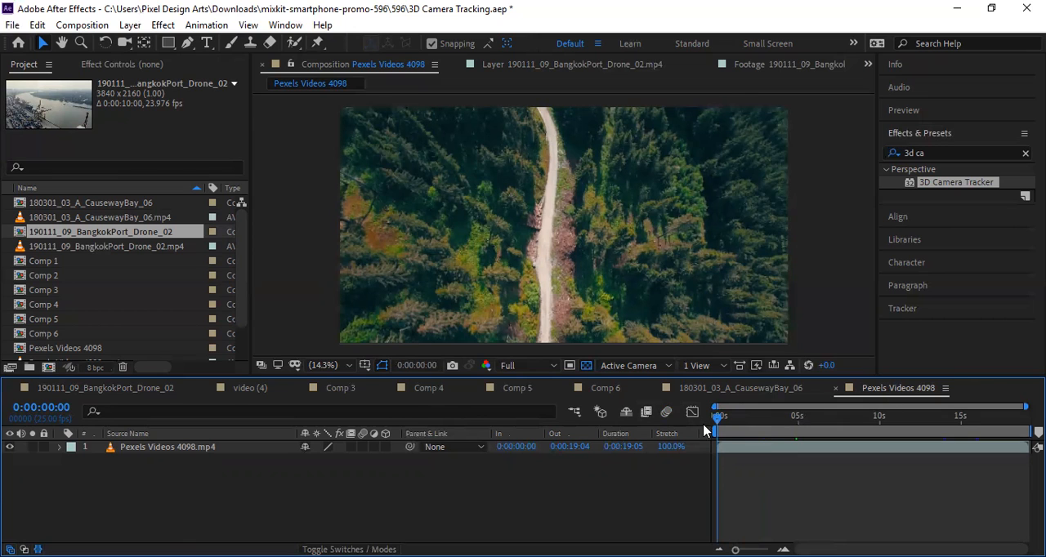
# Apply the 3D Camera Tracker effect to the Pexels Videos 4098 forest road footage and shorten the work area to about 5 seconds.
pyautogui.moveTo(718, 421); pyautogui.dragTo(692, 426)
pyautogui.moveTo(570, 227); pyautogui.dragTo(570, 227)
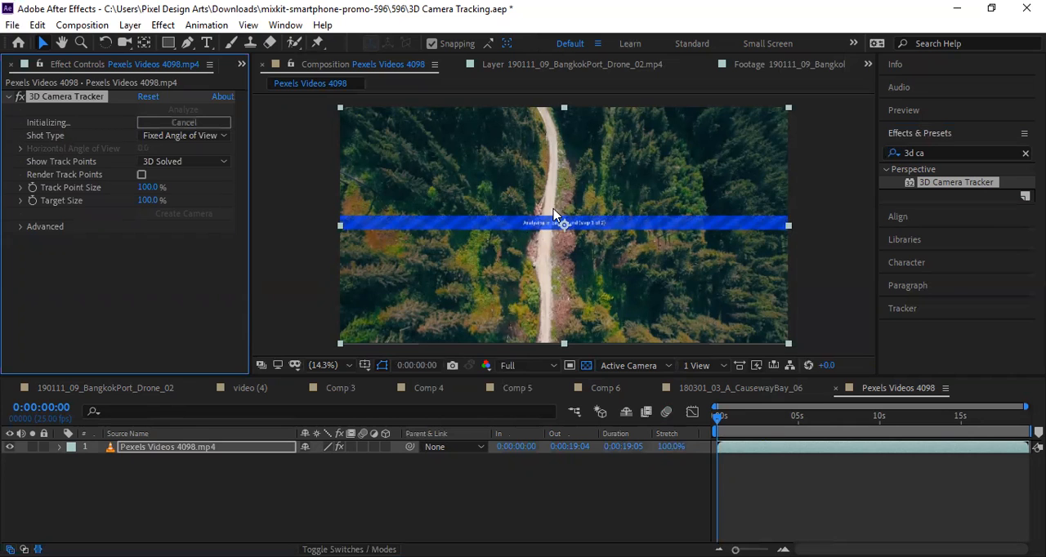
pyautogui.scroll(1, 556, 231)
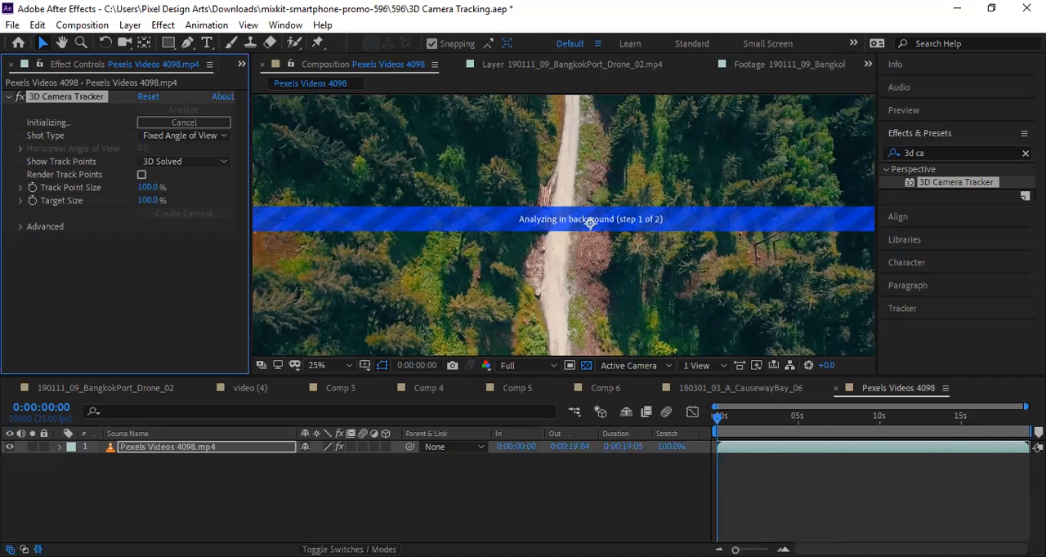
pyautogui.moveTo(1026, 430); pyautogui.dragTo(796, 444)
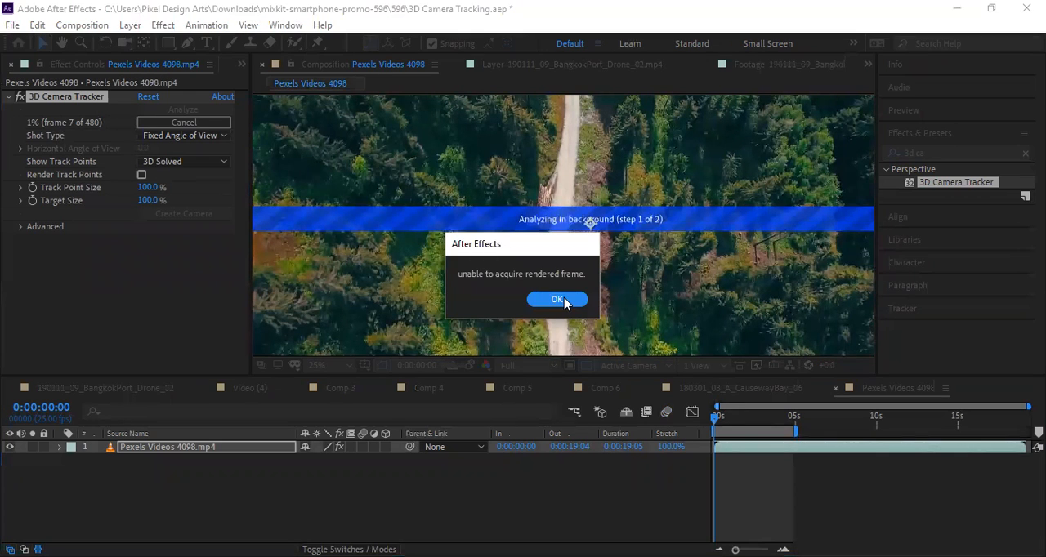
pyautogui.click(562, 300)
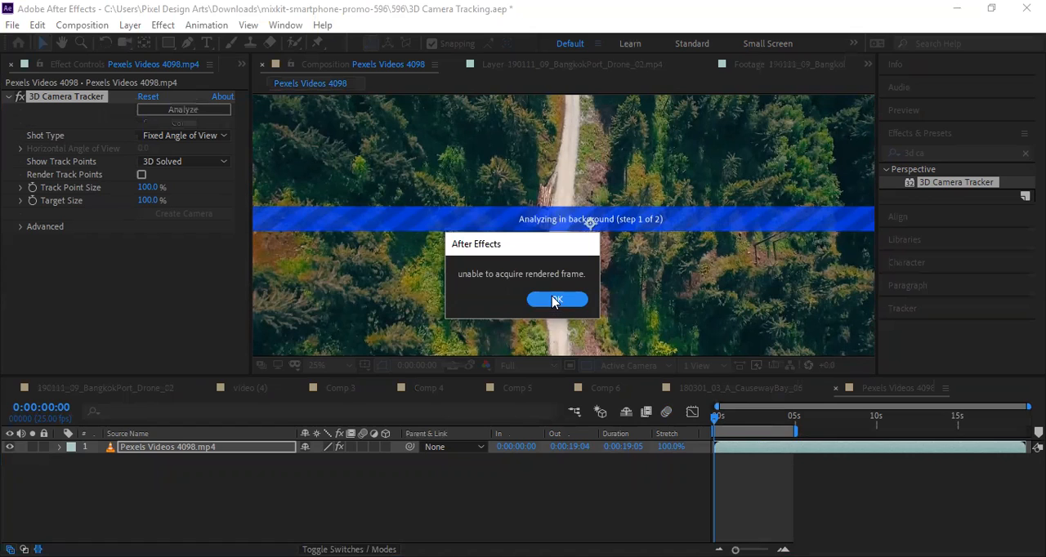
pyautogui.click(554, 302)
pyautogui.click(553, 301)
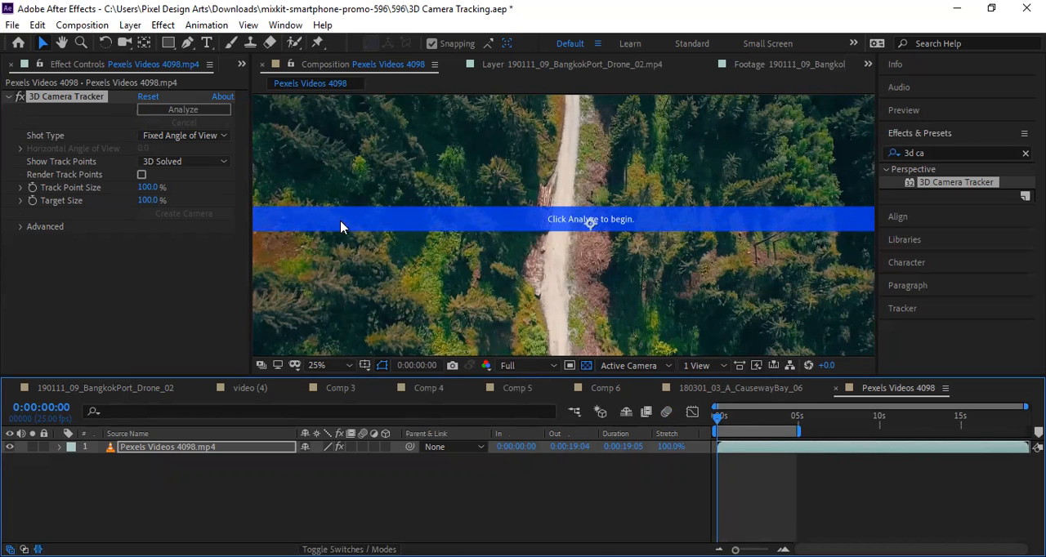
# Restart the forest footage's camera analysis and look at the text, solid and null creation options for track points.
pyautogui.click(202, 113)
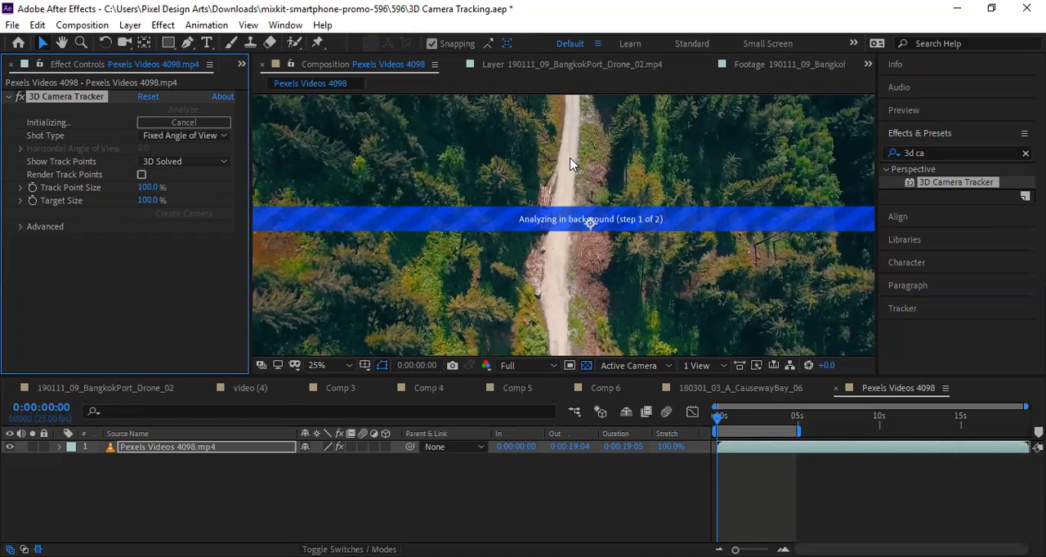
pyautogui.rightClick(494, 177)
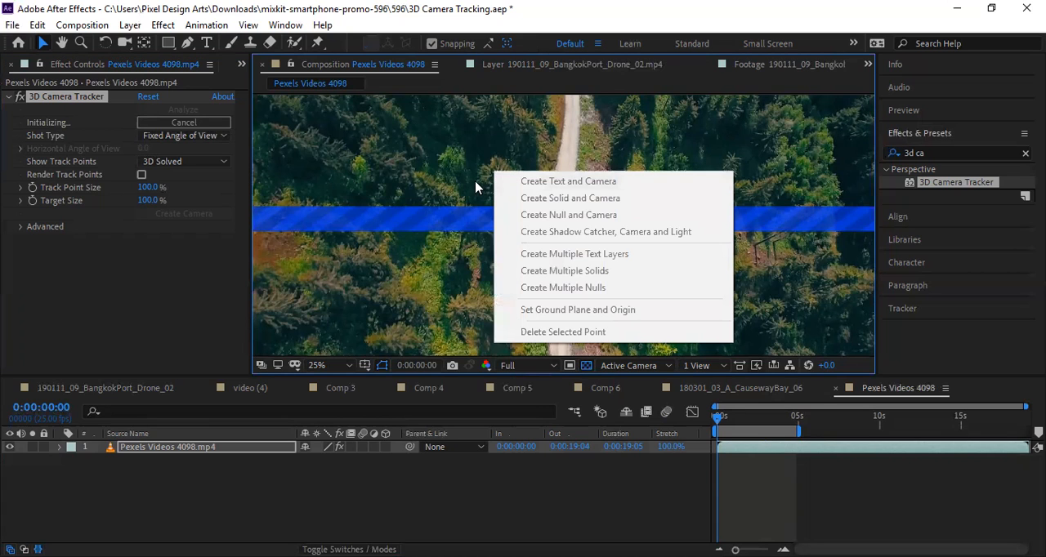
pyautogui.click(576, 139)
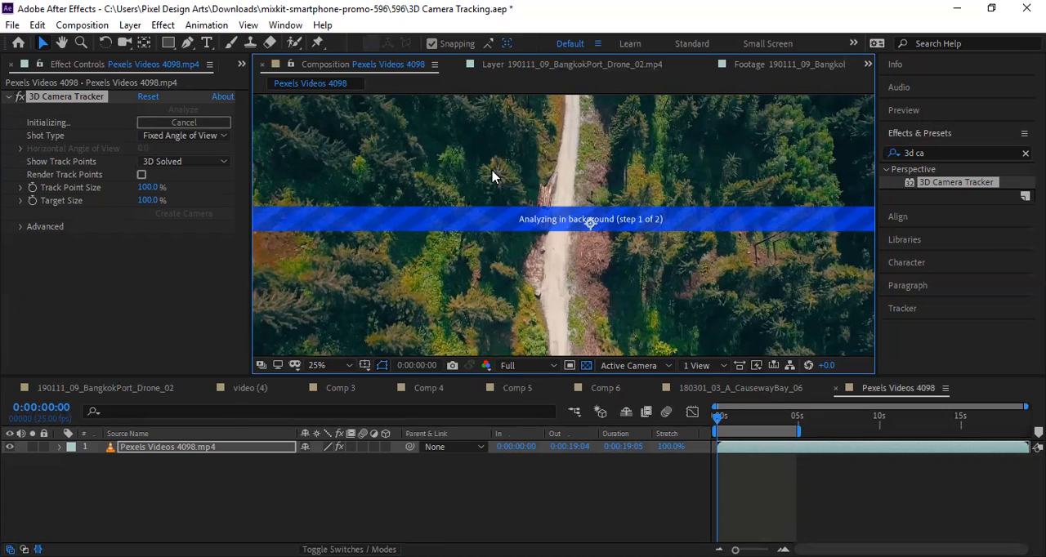
pyautogui.rightClick(493, 174)
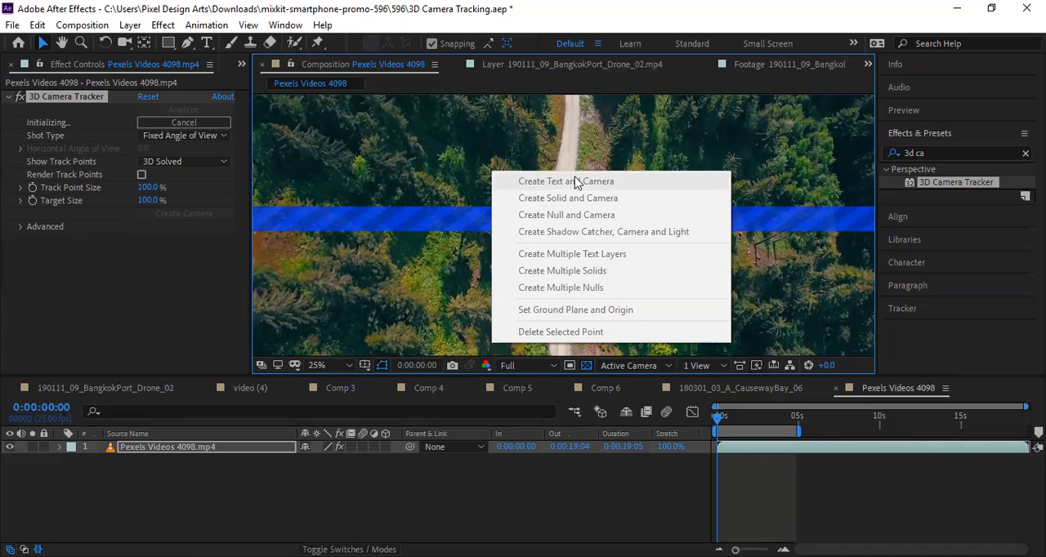
pyautogui.click(484, 173)
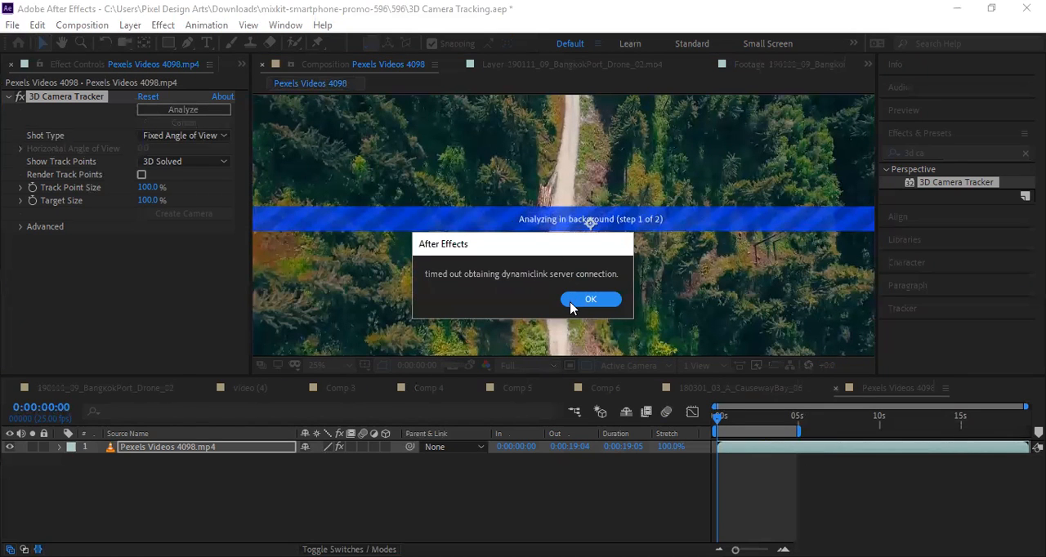
pyautogui.click(582, 304)
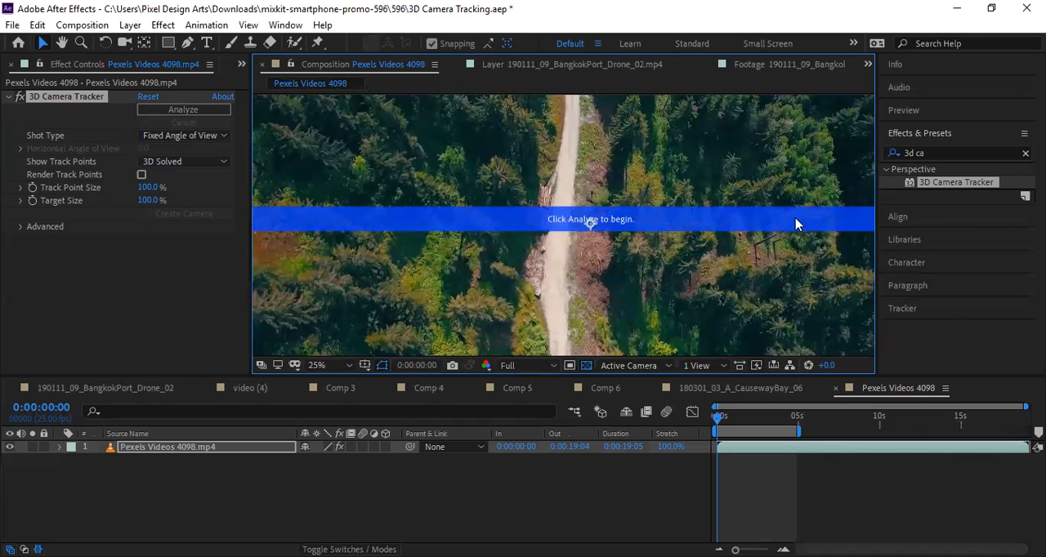
# Try a larger track point size of 255% in the BangkokPort drone footage's 3D Camera Tracker.
pyautogui.click(105, 388)
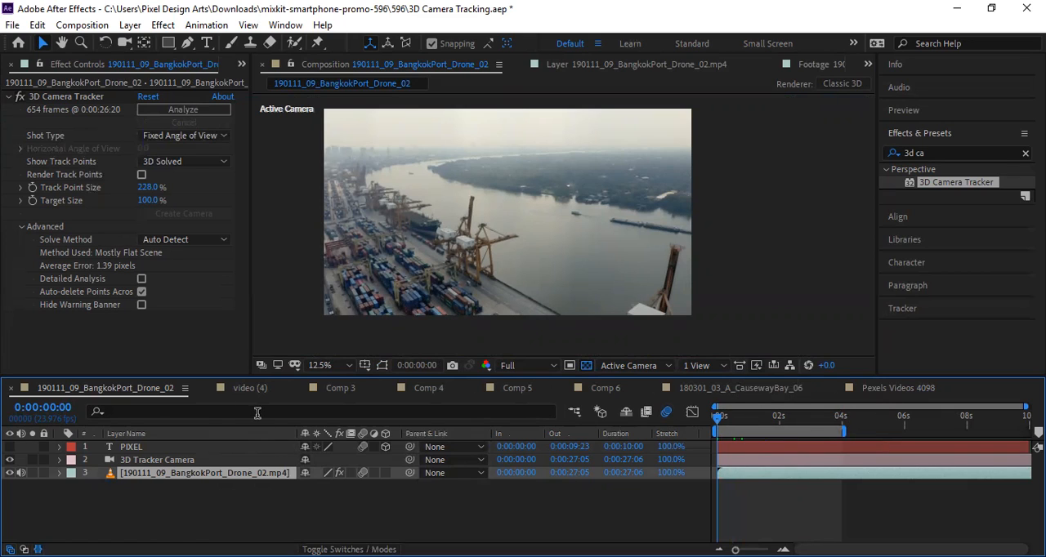
pyautogui.click(179, 495)
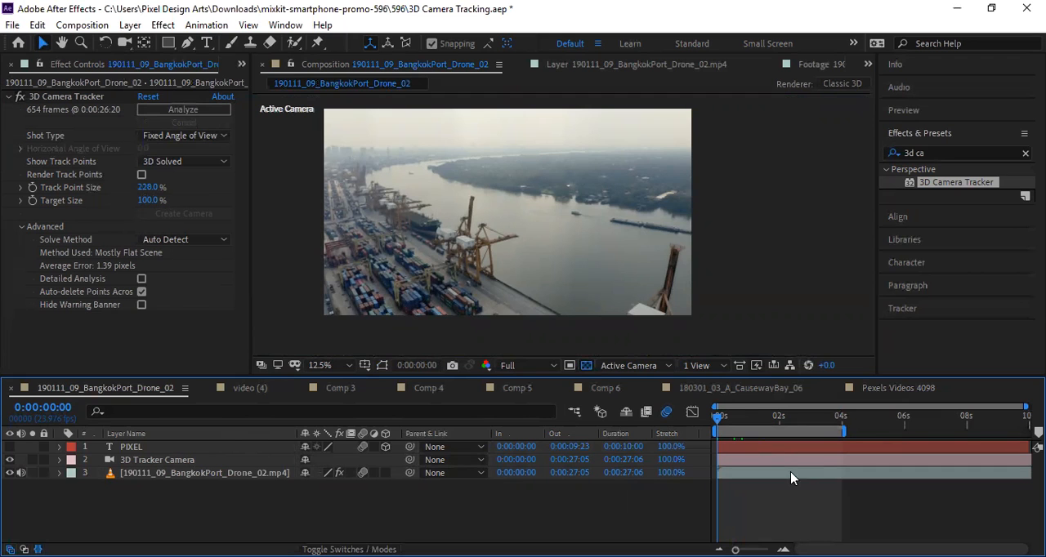
pyautogui.moveTo(740, 412); pyautogui.dragTo(678, 416)
pyautogui.moveTo(744, 416); pyautogui.dragTo(663, 419)
pyautogui.moveTo(153, 188)
pyautogui.mouseDown()
pyautogui.moveTo(185, 190)
pyautogui.moveTo(173, 194)
pyautogui.mouseUp()
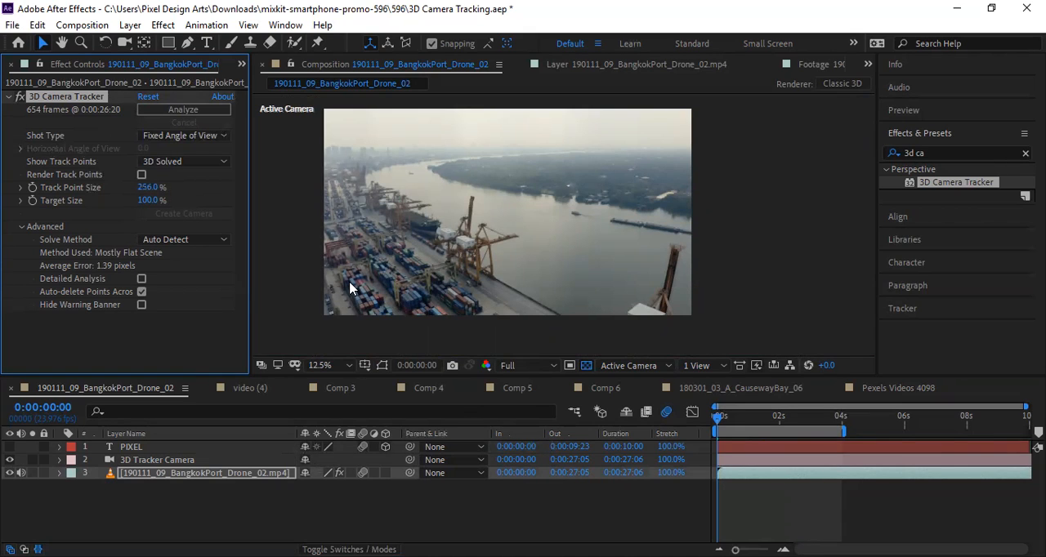
pyautogui.moveTo(179, 187); pyautogui.dragTo(175, 196)
pyautogui.click(351, 504)
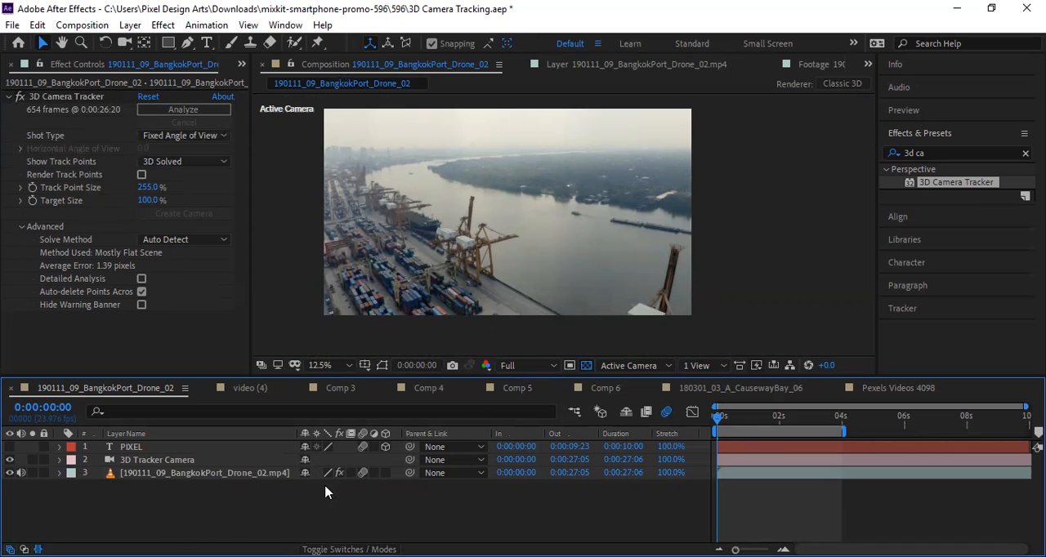
# Undo the drone footage's track point size changes and the tracker effect applied to the forest road footage.
pyautogui.hotkey('ctrl', 'z')
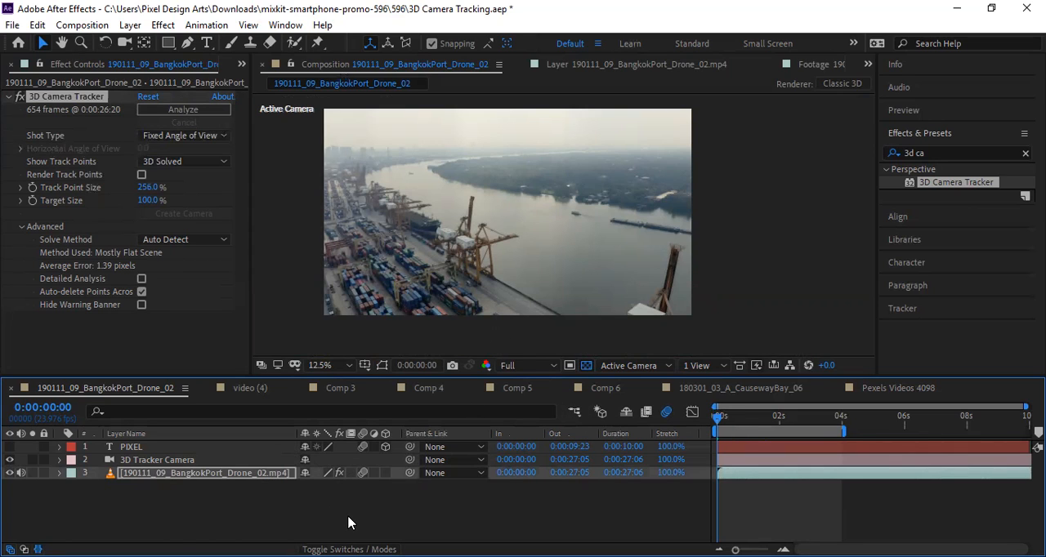
pyautogui.hotkey('ctrl', 'z')
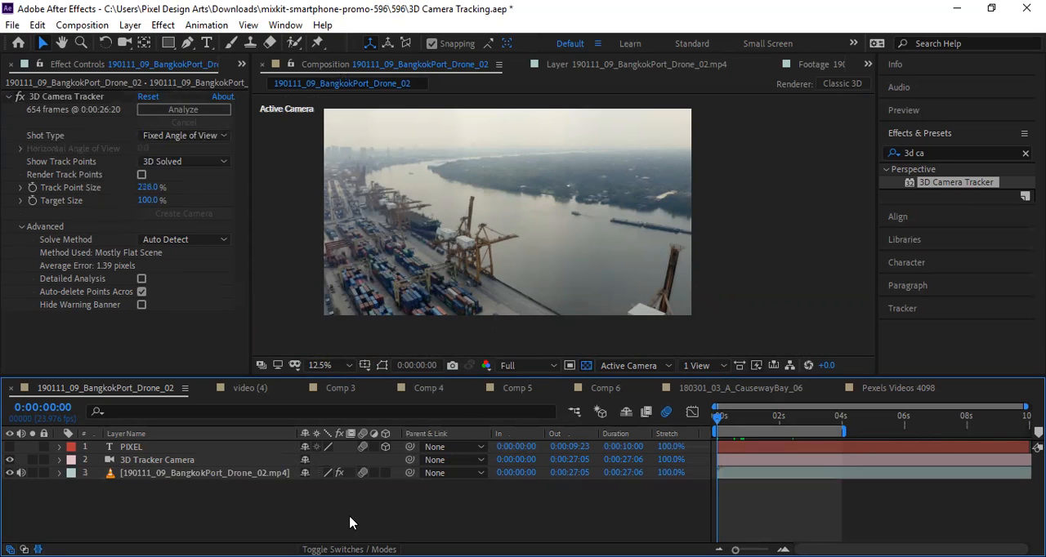
pyautogui.hotkey('ctrl', 'z')
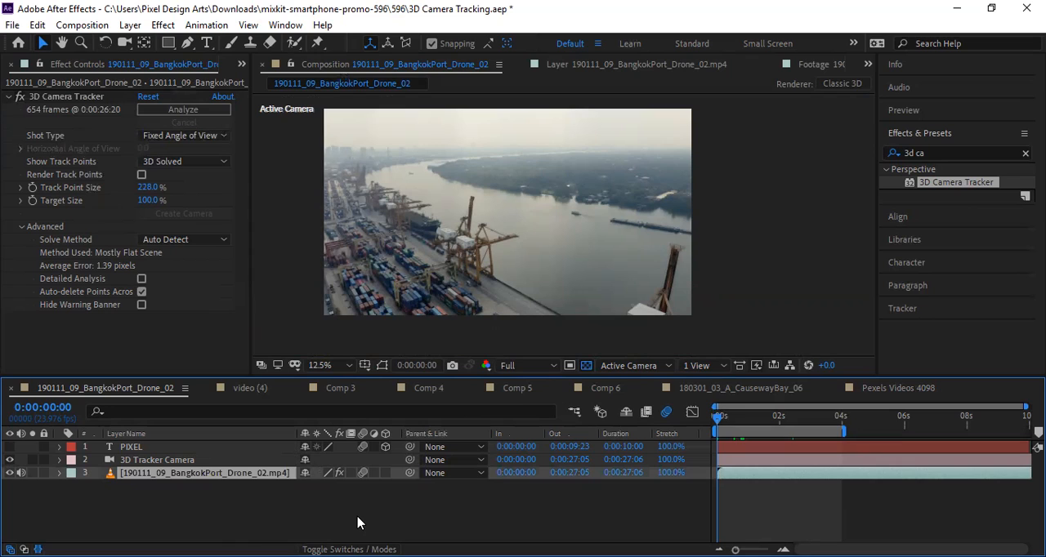
pyautogui.hotkey('ctrl', 'z')
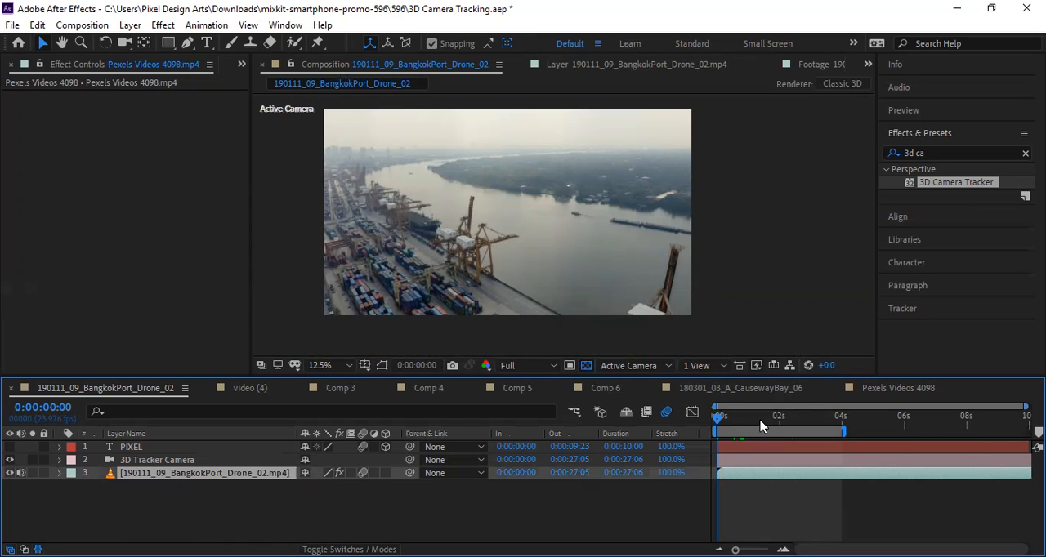
# Show the PIXEL text layer in the BangkokPort drone composition, keeping the drone footage layer selected.
pyautogui.moveTo(718, 423)
pyautogui.mouseDown()
pyautogui.moveTo(801, 421)
pyautogui.moveTo(716, 423)
pyautogui.mouseUp()
pyautogui.hotkey('ctrl', 'Up')
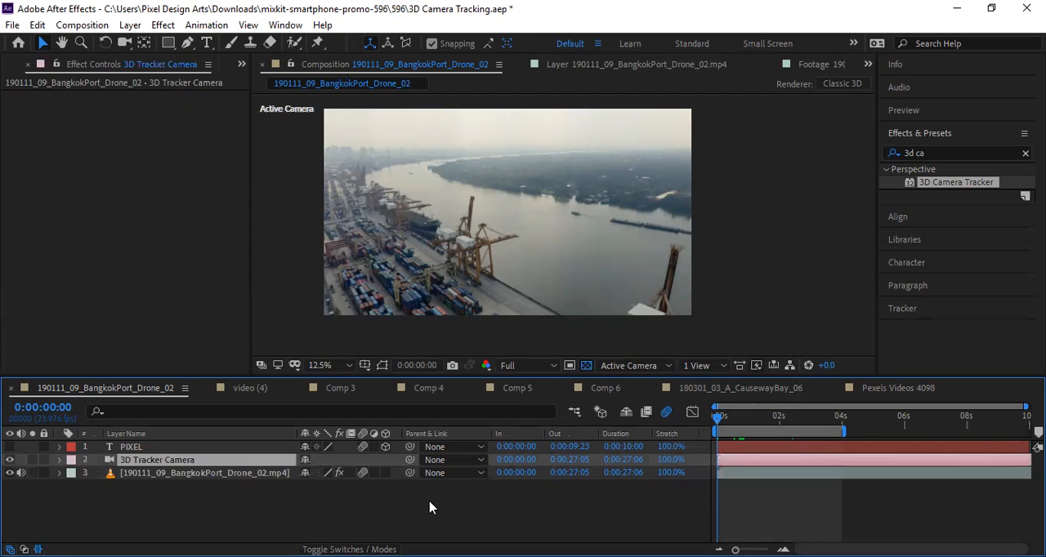
pyautogui.hotkey('ctrl', 'Down')
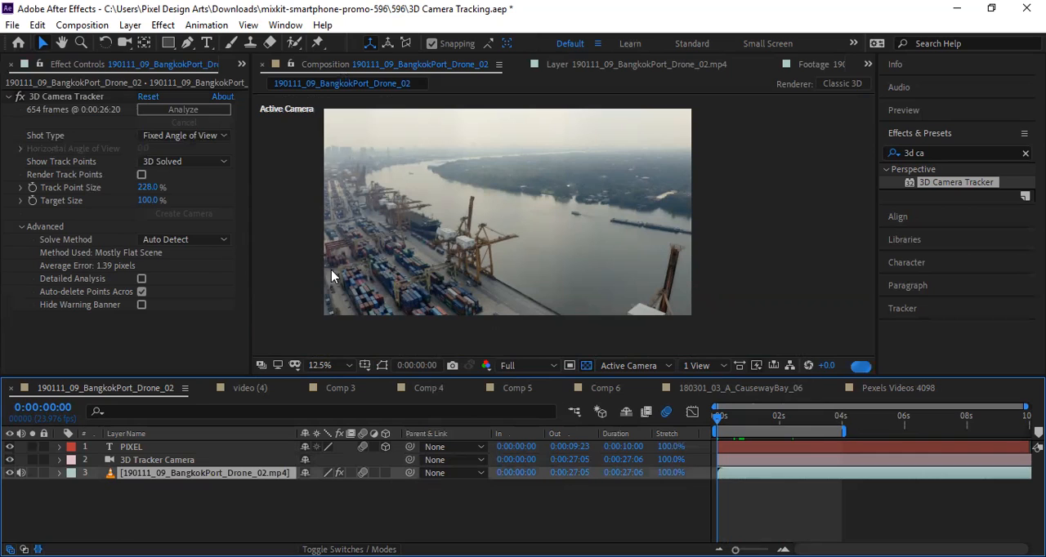
pyautogui.hotkey('ctrl', 'shift', 'v')
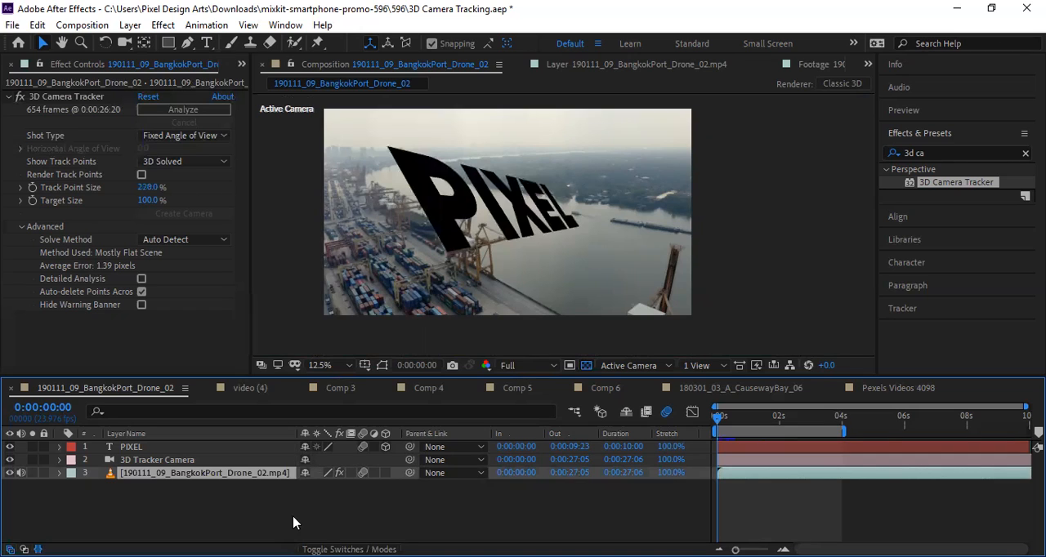
# Review the drone footage, 3D Tracker Camera and PIXEL text layers, with layers listed by source name, and the footage's context options.
pyautogui.click(323, 506)
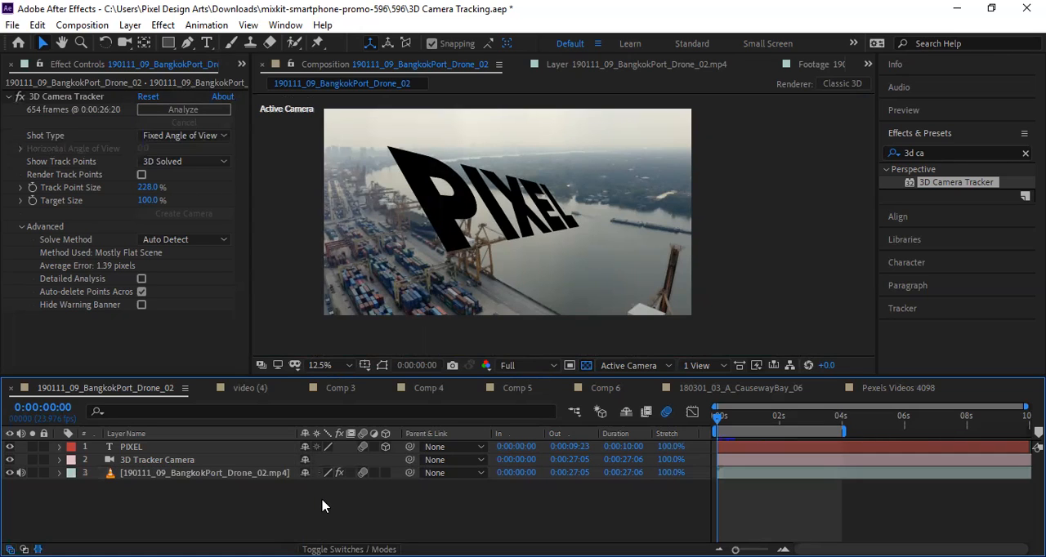
pyautogui.click(242, 477)
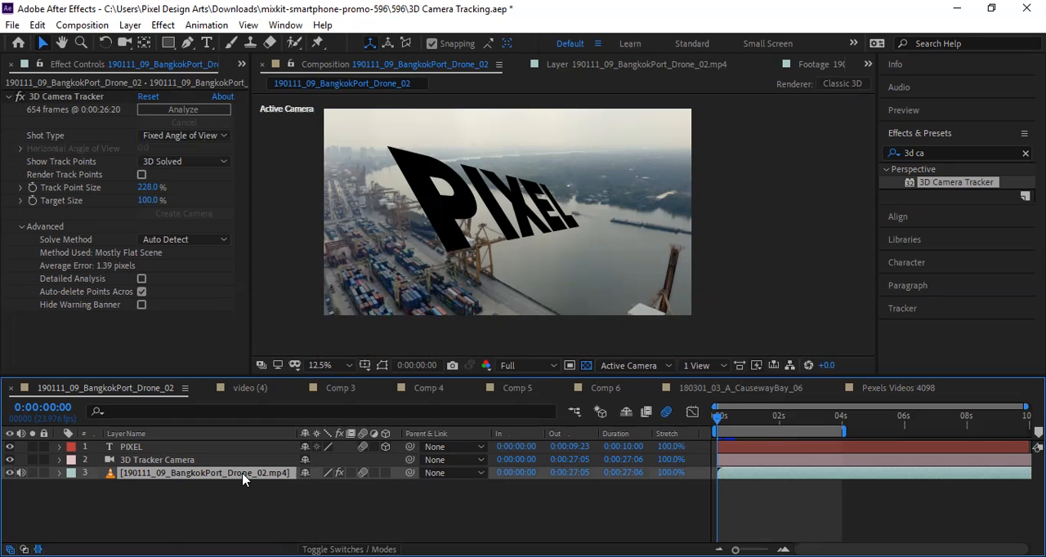
pyautogui.click(270, 500)
pyautogui.click(188, 474)
pyautogui.click(188, 461)
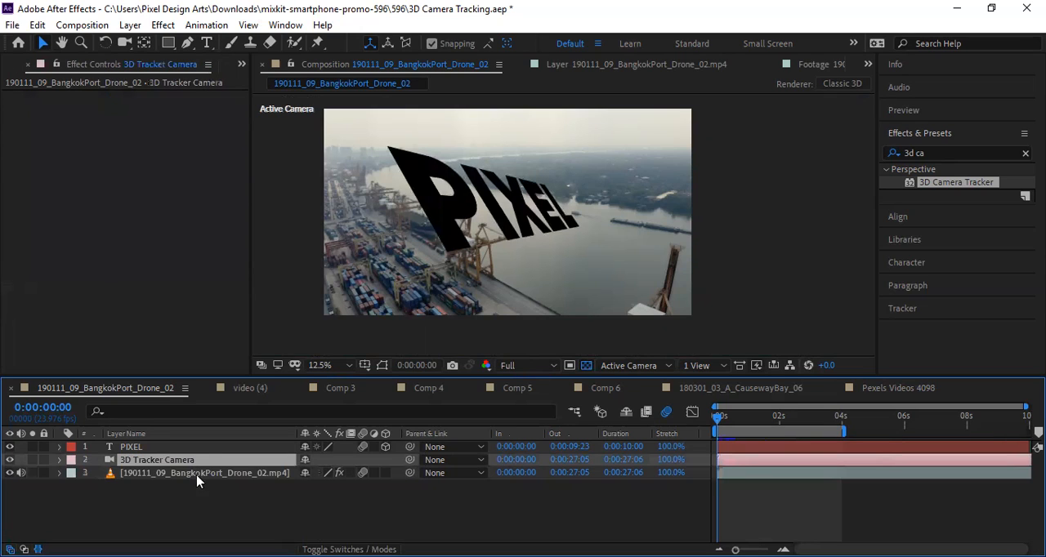
pyautogui.click(200, 435)
pyautogui.click(199, 449)
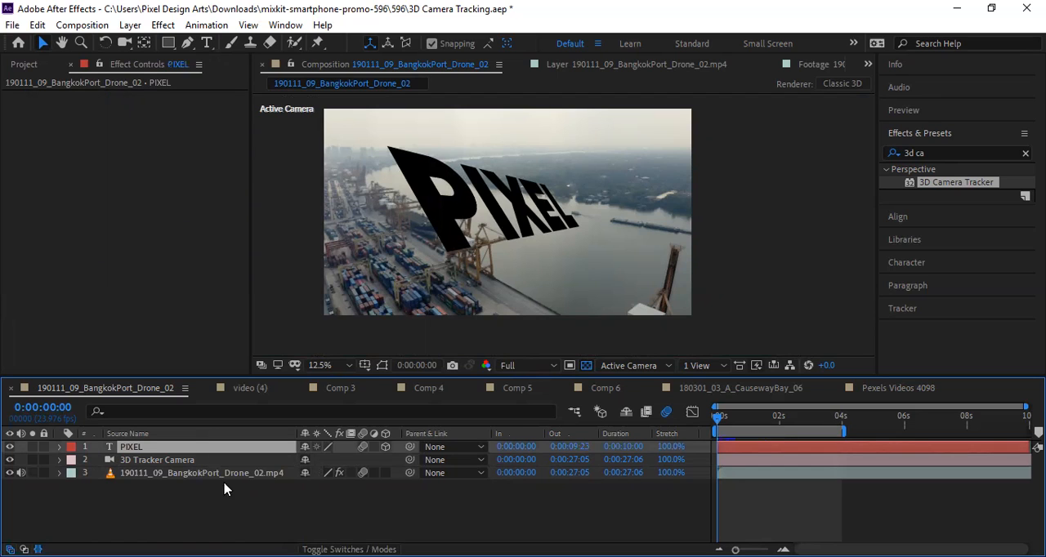
pyautogui.click(221, 478)
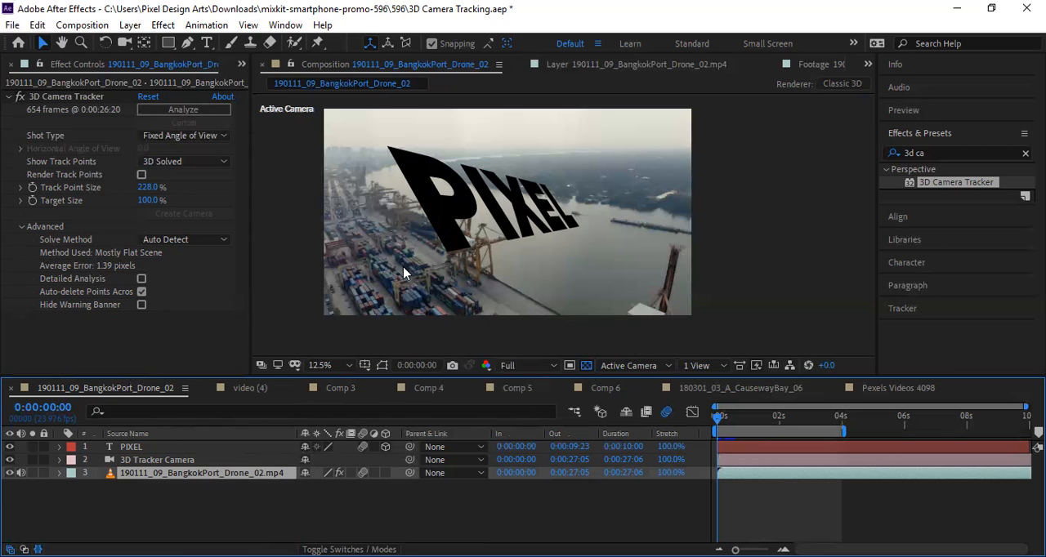
pyautogui.rightClick(462, 295)
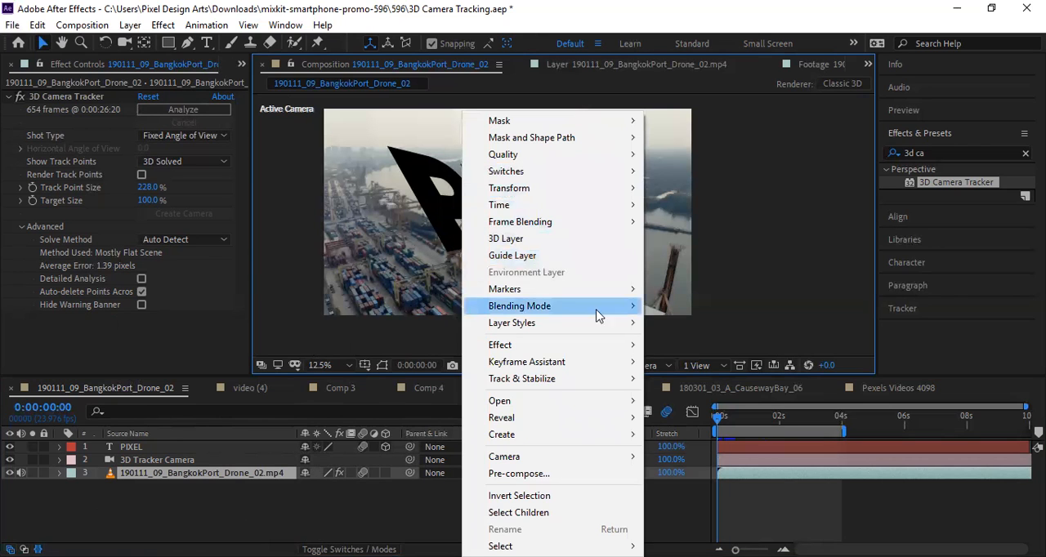
pyautogui.click(754, 276)
# Apply the 3D Camera Tracker effect to the forest road footage in the Pexels Videos 4098 composition.
pyautogui.click(892, 388)
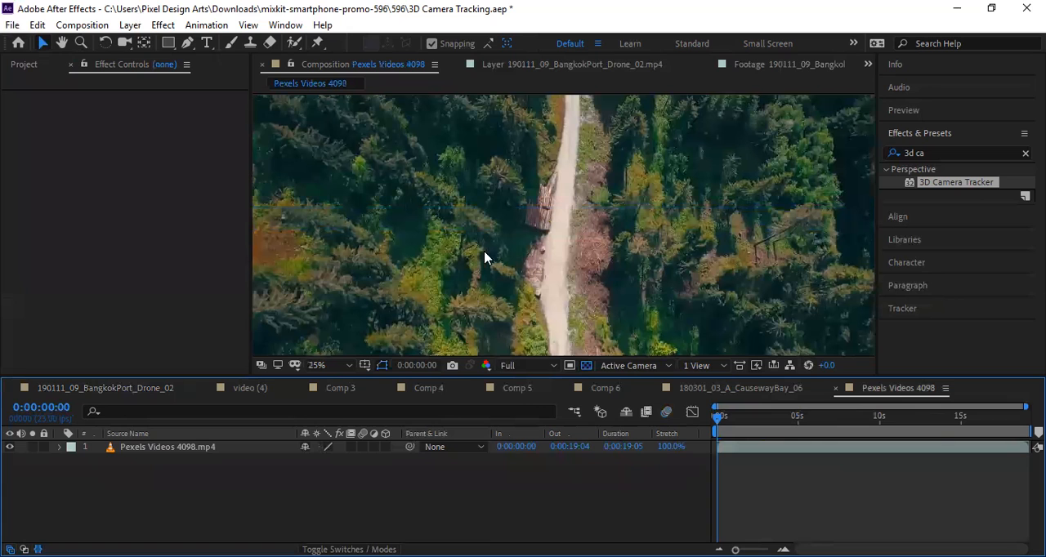
pyautogui.click(452, 216)
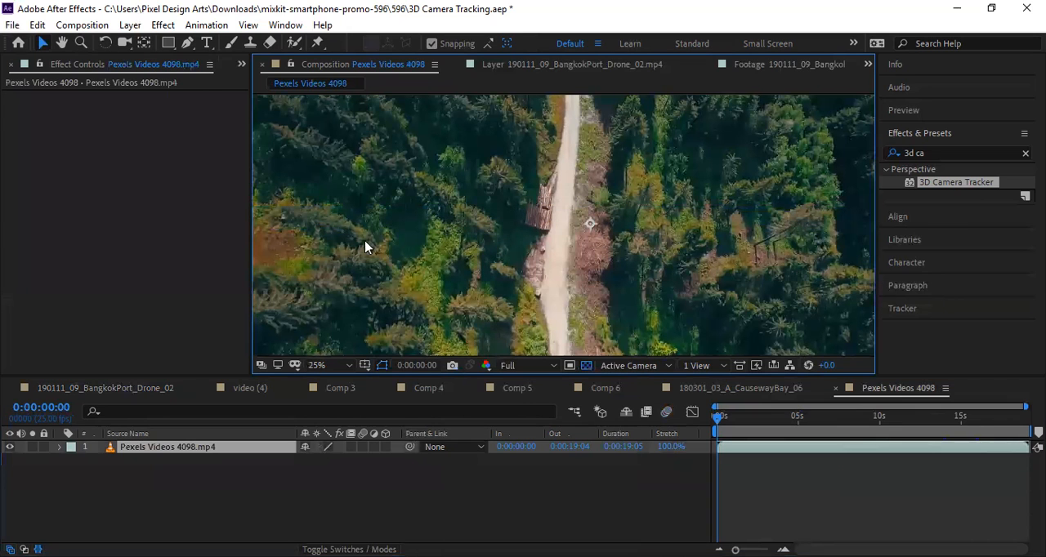
pyautogui.moveTo(931, 184); pyautogui.dragTo(441, 241)
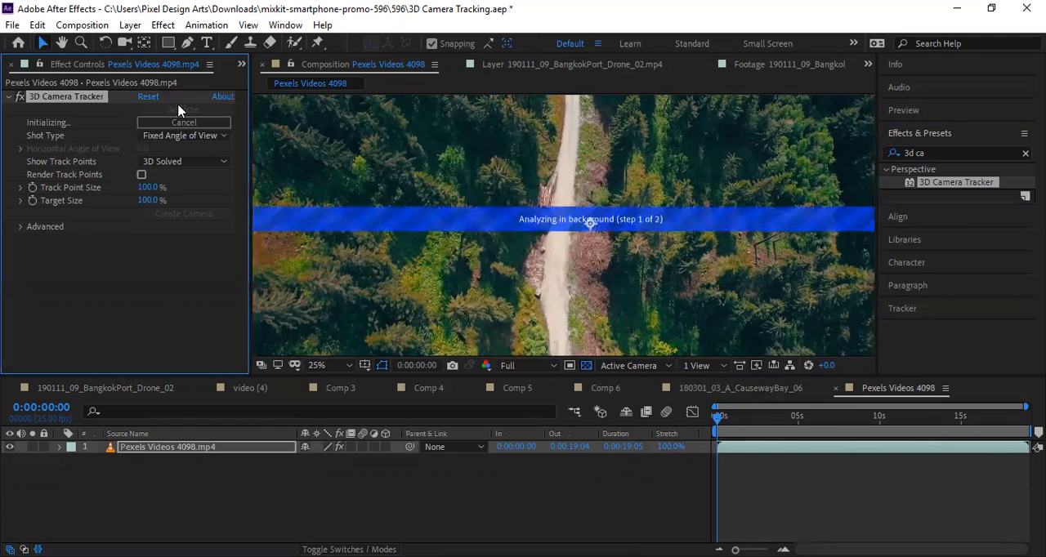
# Look at the tracker's text, solid, null and shadow catcher creation options, and return to the BangkokPort drone composition.
pyautogui.rightClick(490, 268)
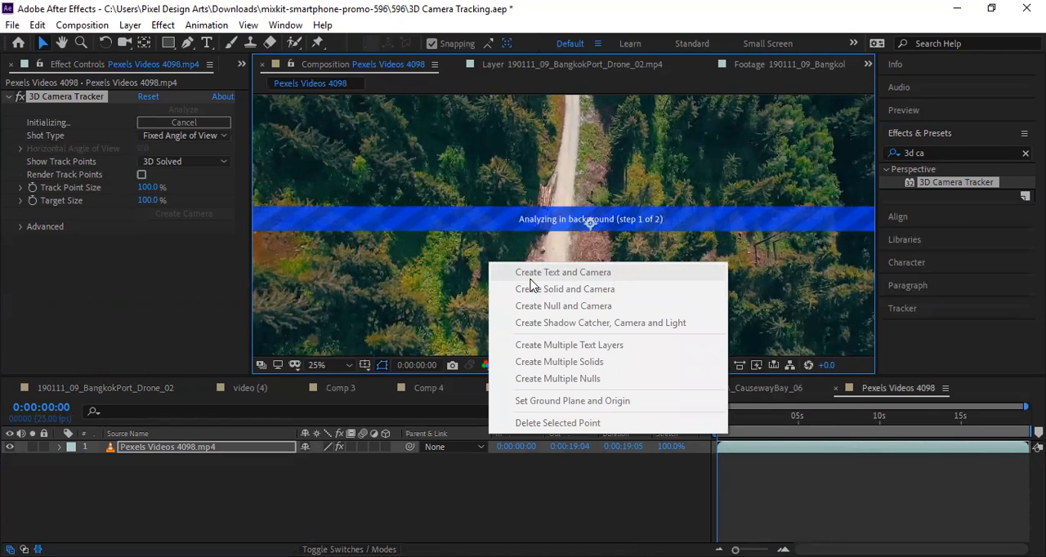
pyautogui.click(493, 177)
pyautogui.rightClick(492, 176)
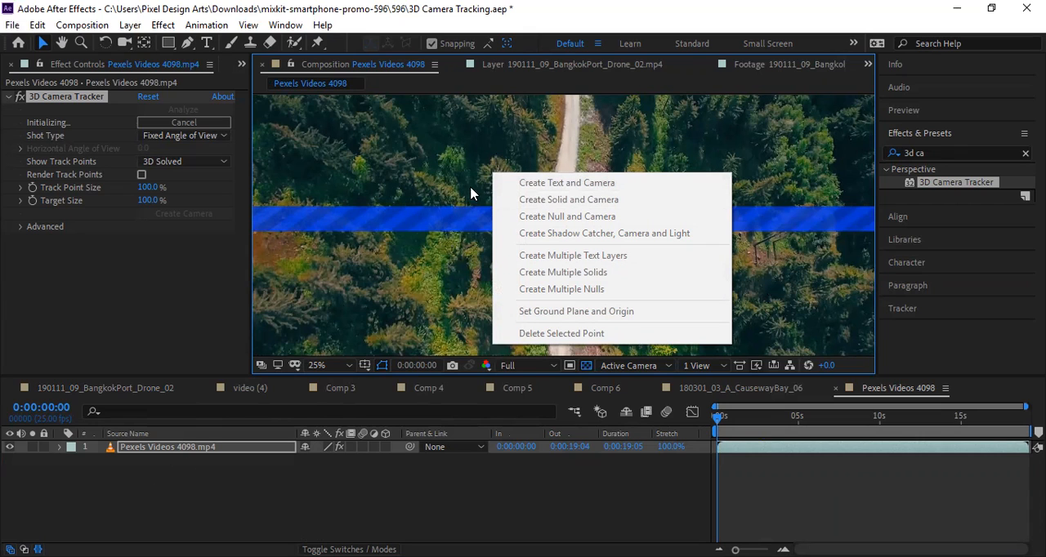
pyautogui.click(494, 170)
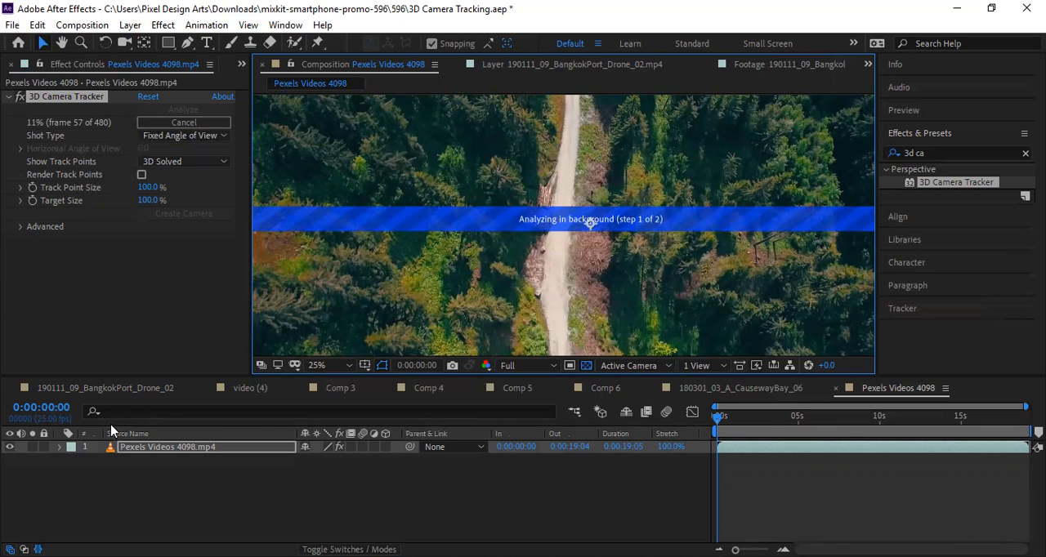
pyautogui.click(113, 388)
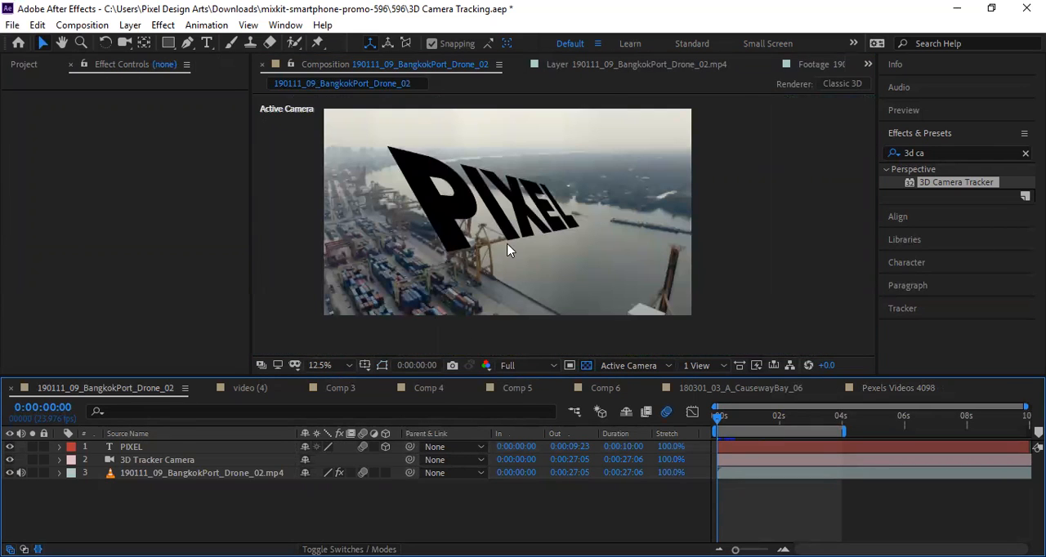
# Replace the tracked PIXEL text in the BangkokPort drone composition with the word "Text".
pyautogui.doubleClick(457, 221)
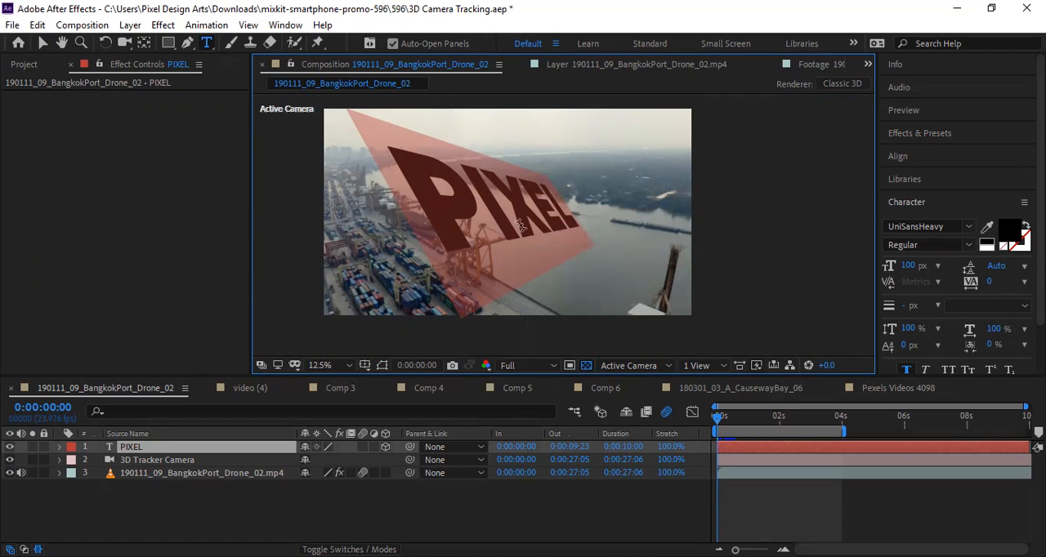
pyautogui.click(424, 217)
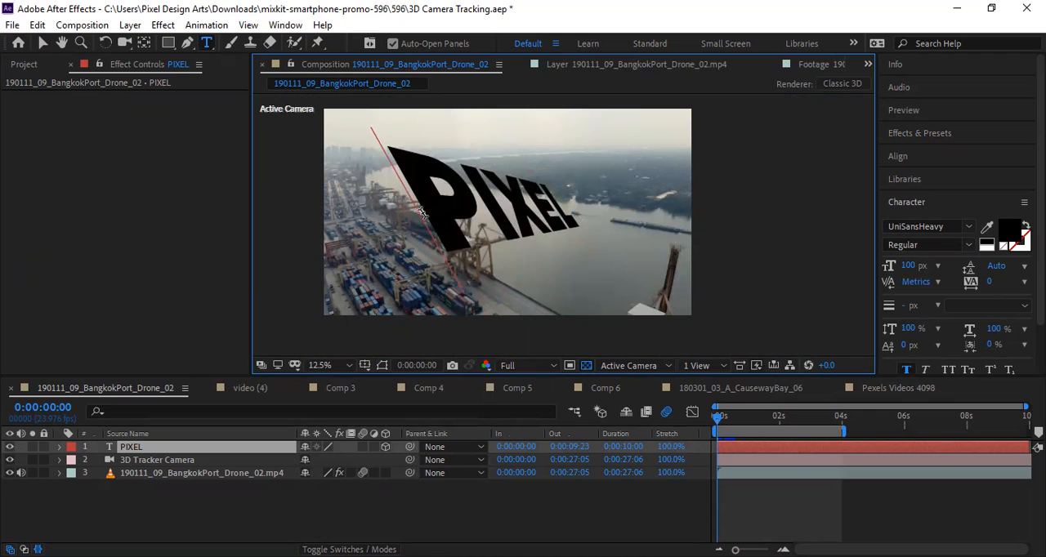
pyautogui.moveTo(423, 214); pyautogui.dragTo(590, 203)
pyautogui.click(494, 219)
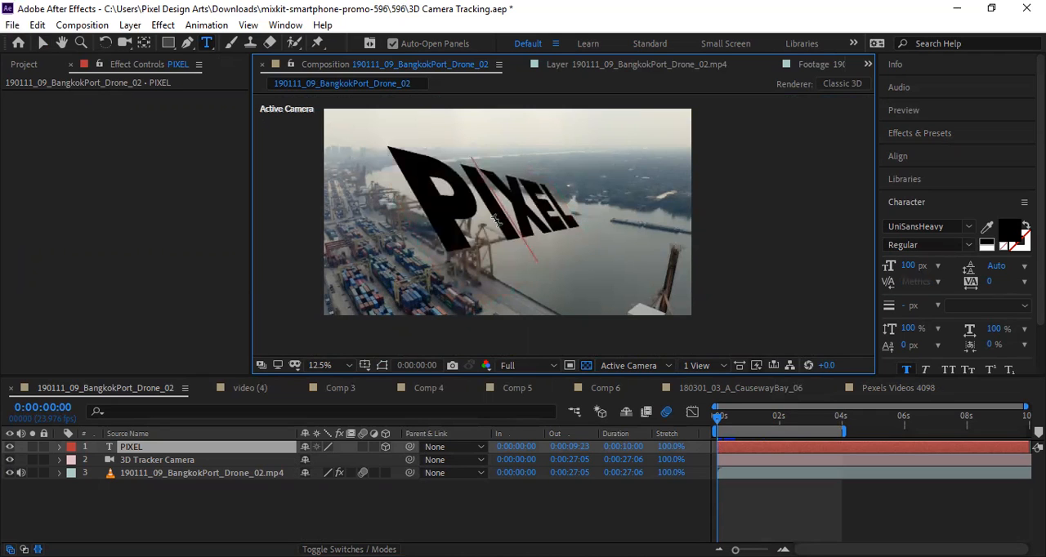
pyautogui.moveTo(431, 208); pyautogui.dragTo(628, 215)
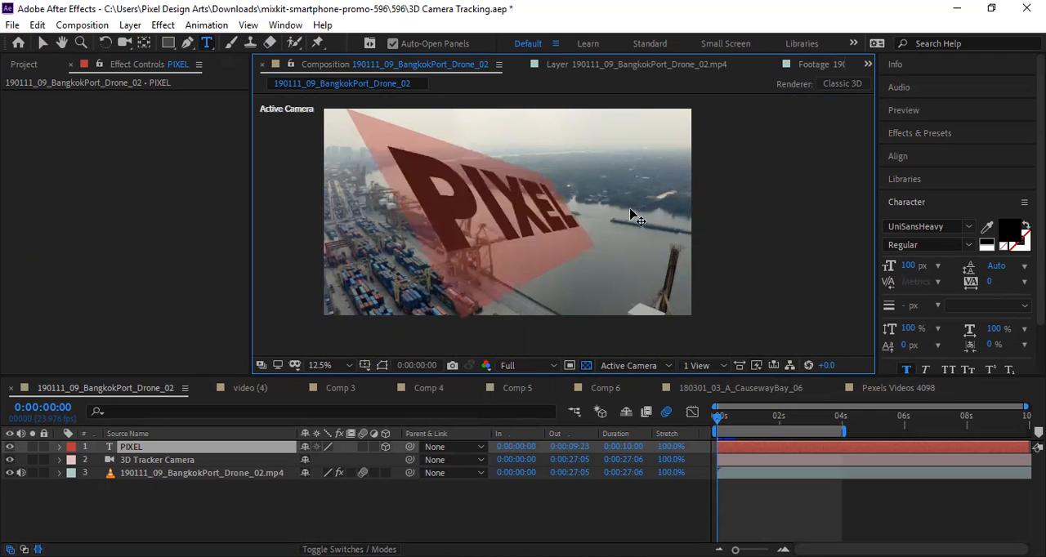
pyautogui.write('t')
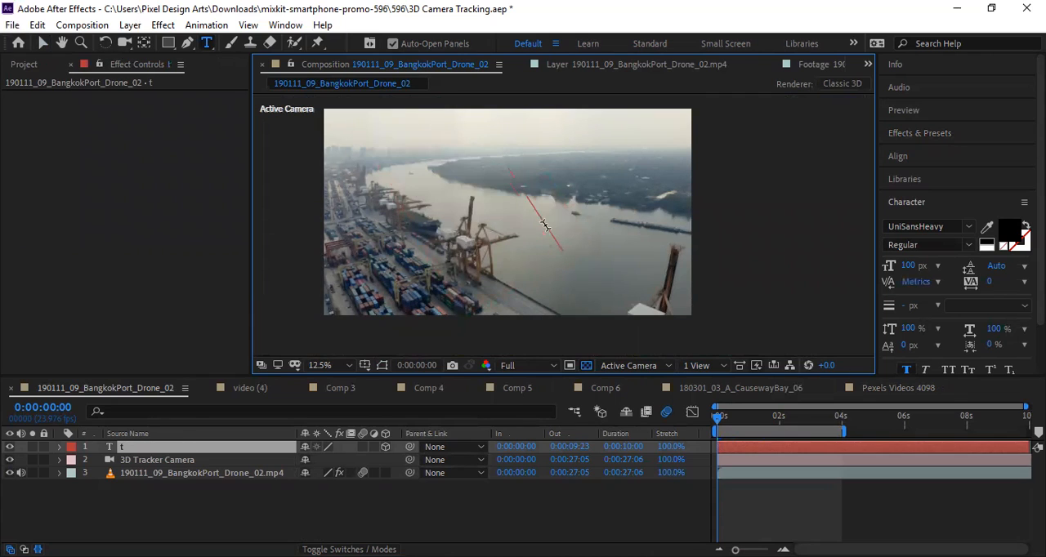
pyautogui.write('ext')
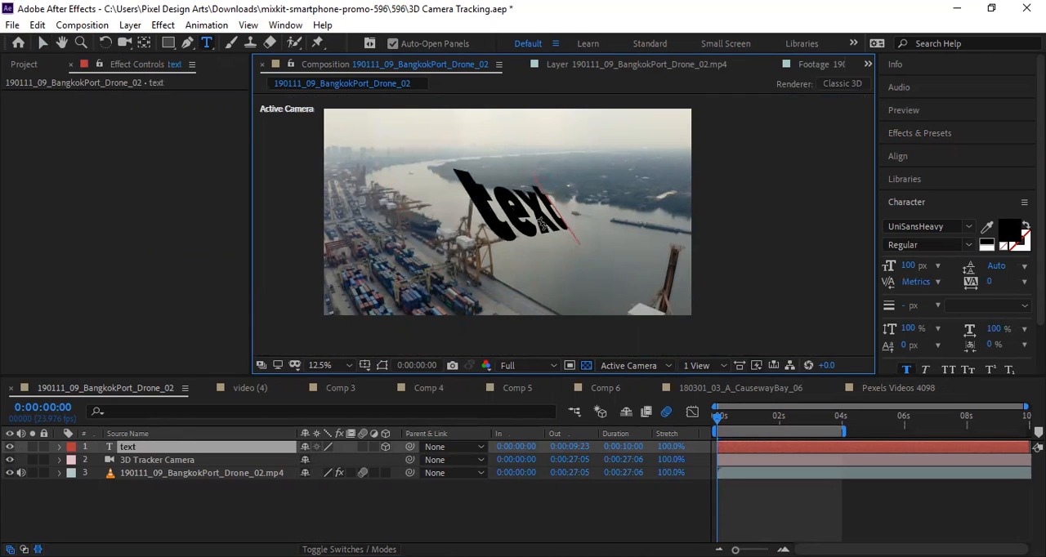
pyautogui.moveTo(502, 213); pyautogui.dragTo(470, 211)
pyautogui.write('T')
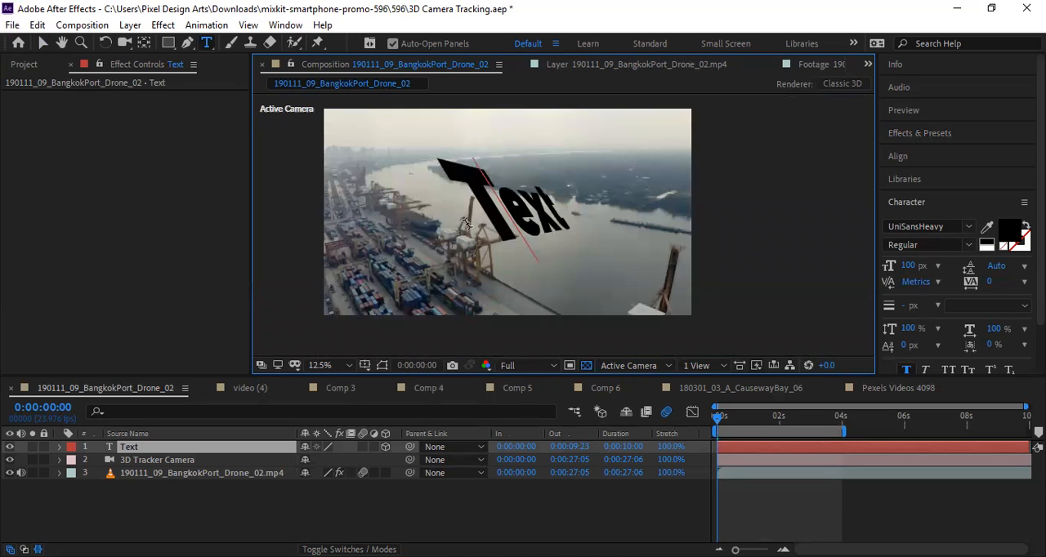
# Change the tracked text's wording to "Pixel" and set its font size to 113 px.
pyautogui.moveTo(480, 221); pyautogui.dragTo(653, 196)
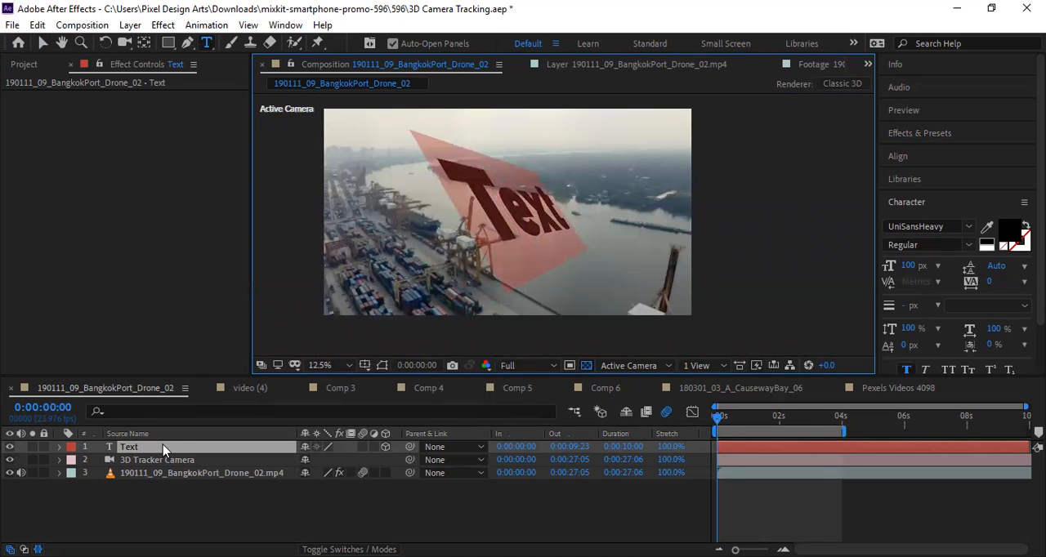
pyautogui.write('Pixel')
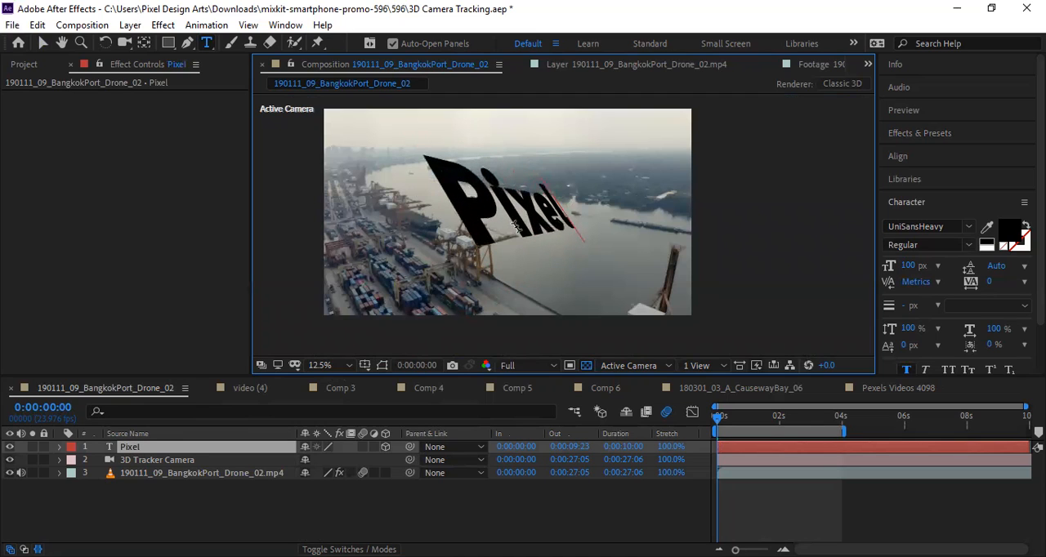
pyautogui.doubleClick(483, 219)
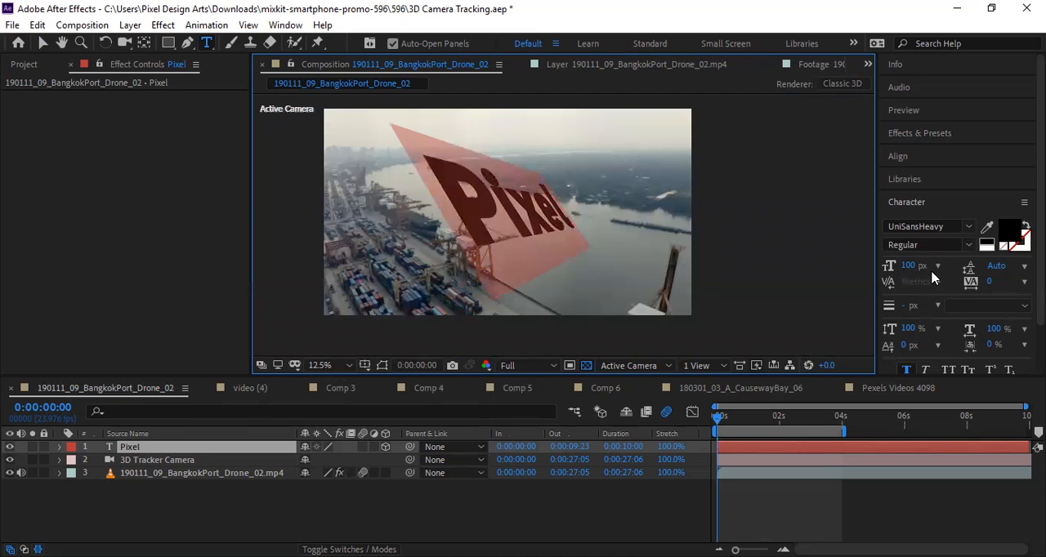
pyautogui.moveTo(909, 269); pyautogui.dragTo(919, 265)
pyautogui.click(460, 202)
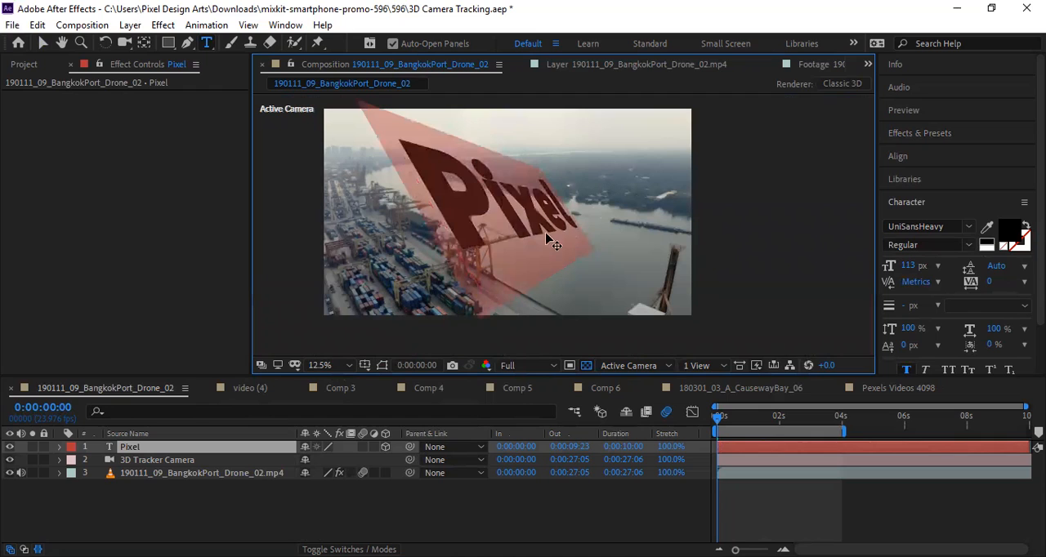
pyautogui.doubleClick(495, 224)
# Expand the Pixel text layer's transform properties and set its position to about 2304.0, 1247.2, -228.7.
pyautogui.click(59, 447)
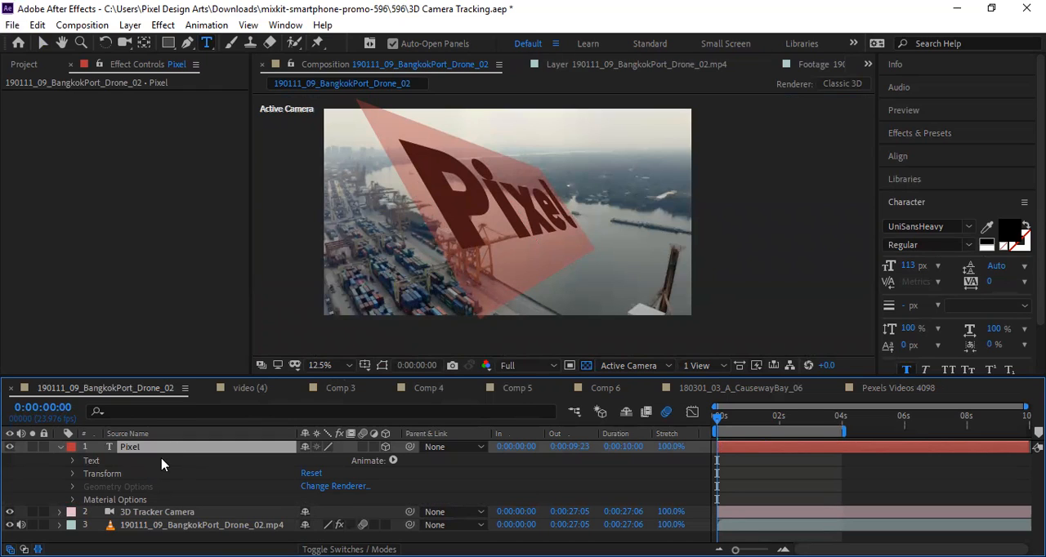
pyautogui.click(71, 460)
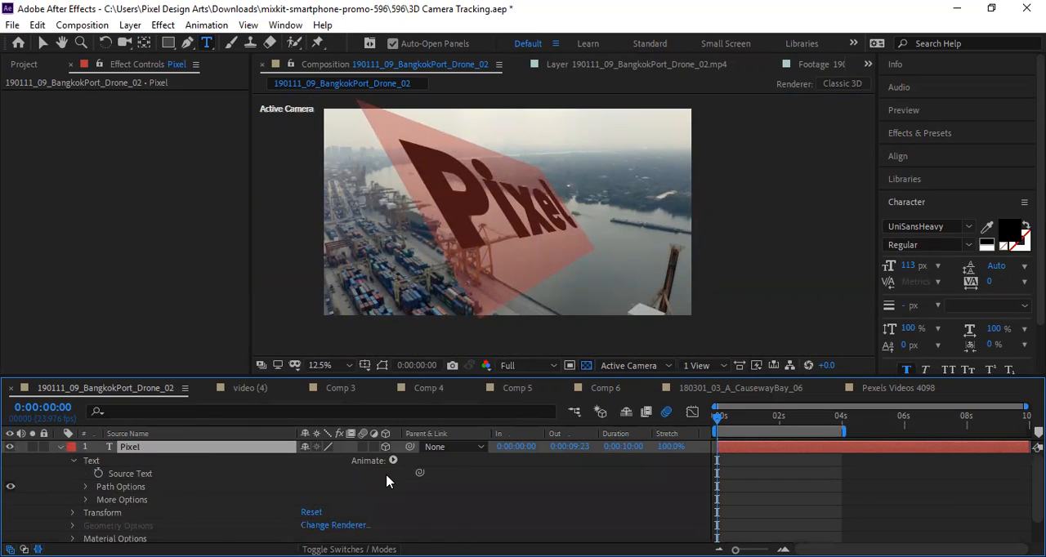
pyautogui.scroll(-2, 386, 477)
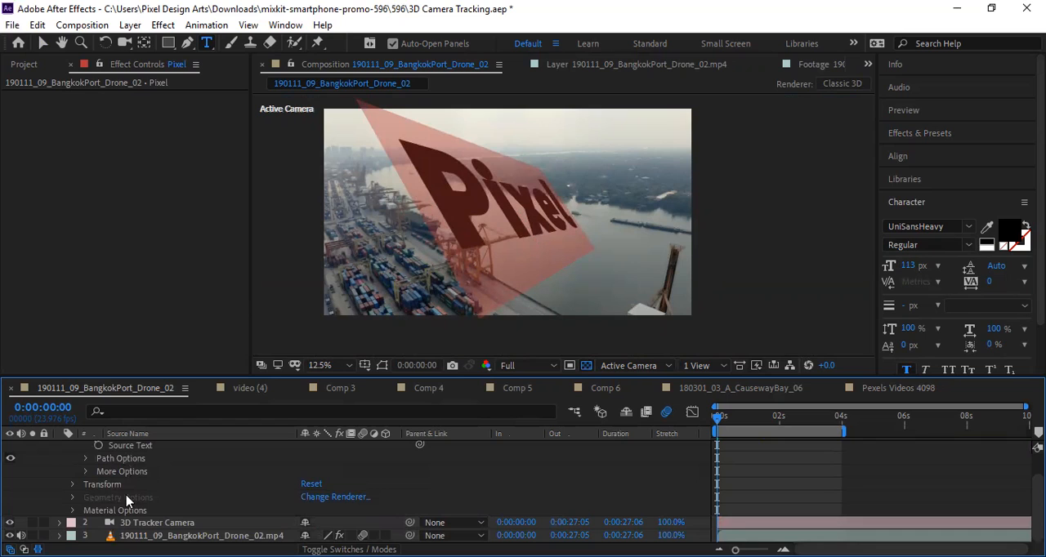
pyautogui.click(72, 486)
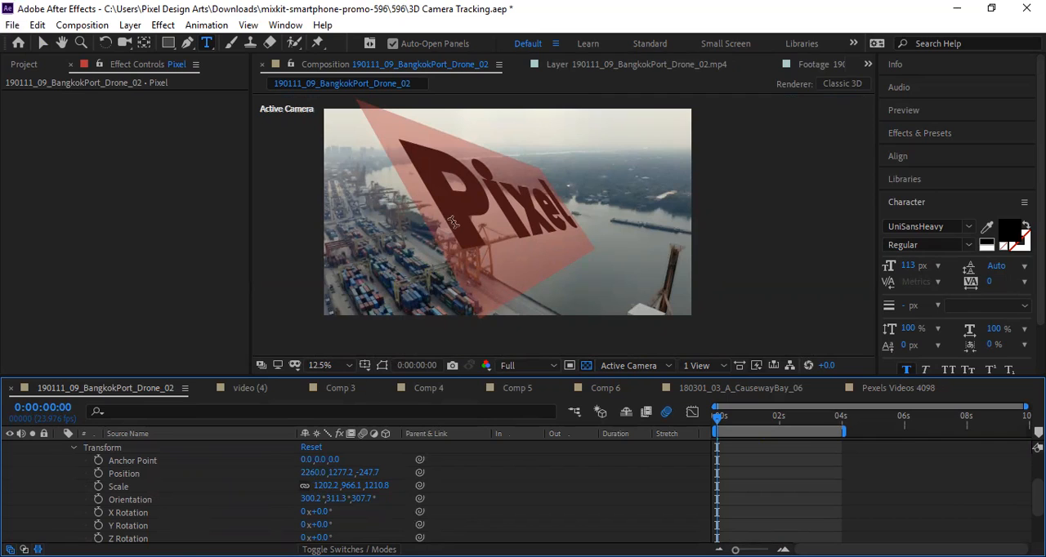
pyautogui.click(314, 472)
pyautogui.click(394, 473)
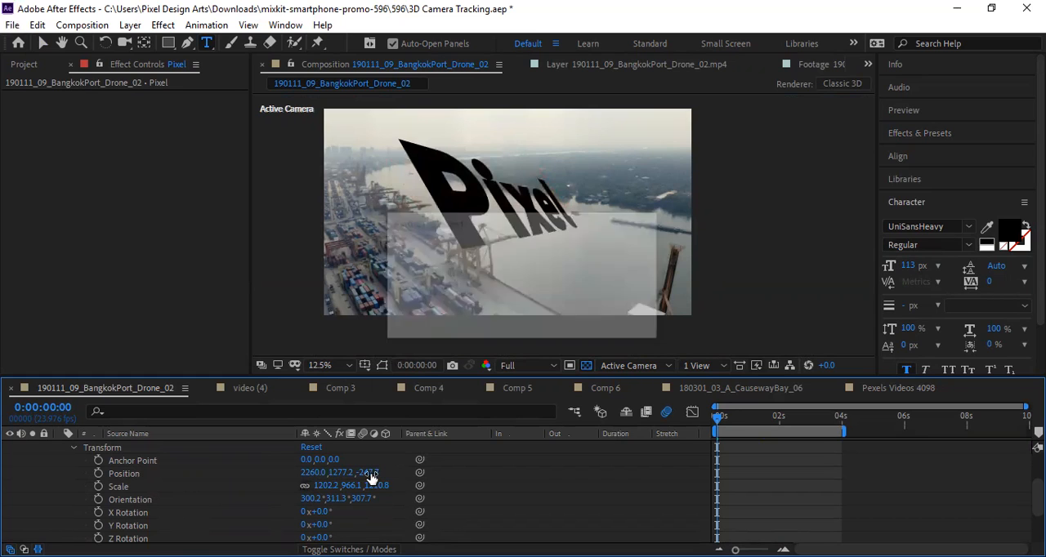
pyautogui.moveTo(370, 471); pyautogui.dragTo(450, 472)
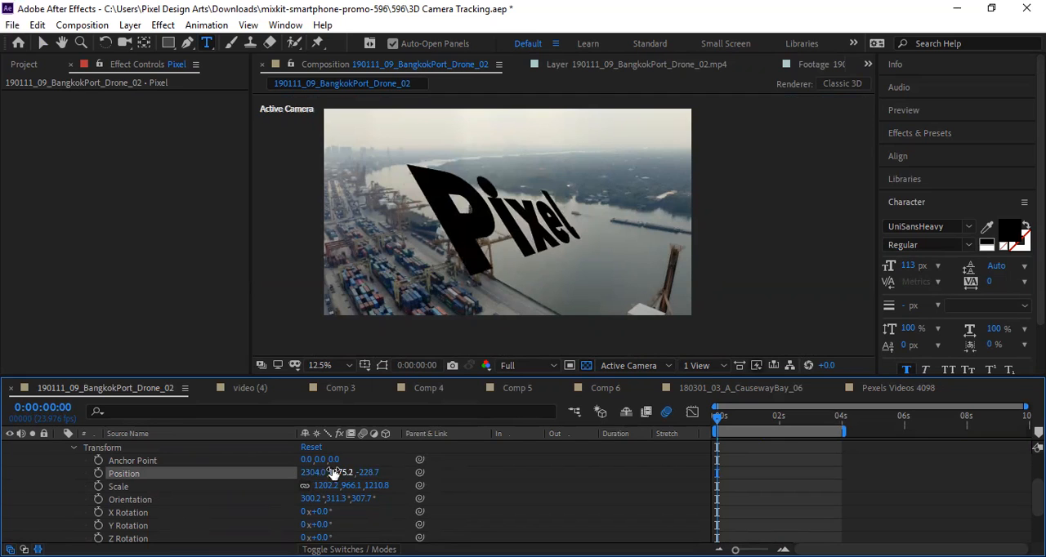
pyautogui.moveTo(345, 472); pyautogui.dragTo(307, 476)
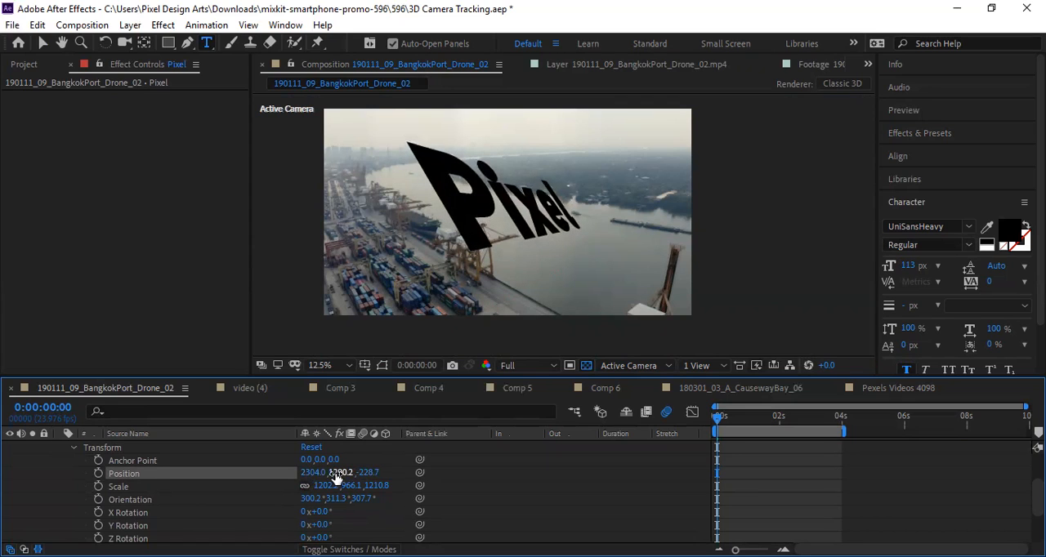
pyautogui.moveTo(337, 475); pyautogui.dragTo(301, 473)
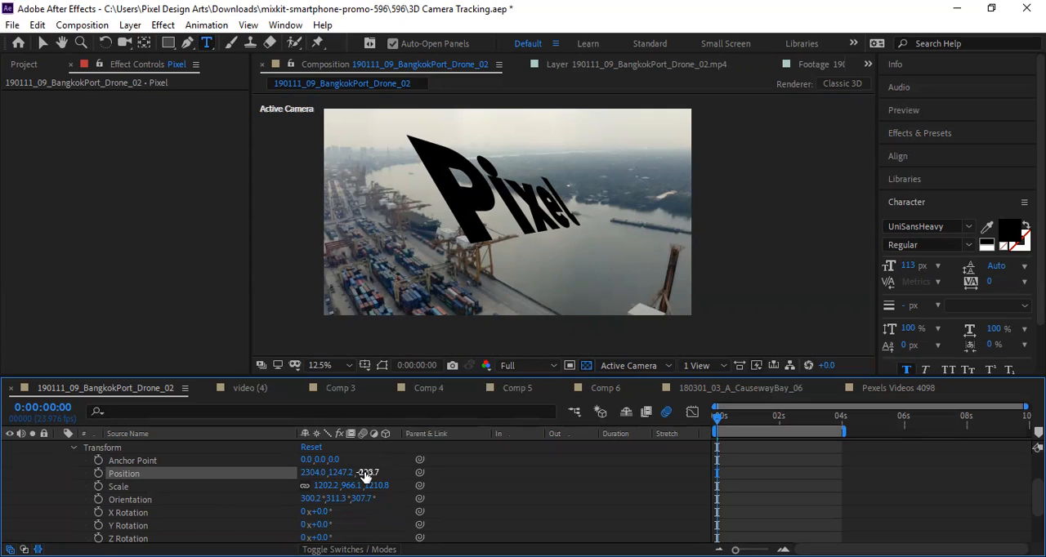
# Push the Pixel text deeper into the scene, setting its position to about 2254.0, 1307.2, 899.3.
pyautogui.moveTo(376, 472); pyautogui.dragTo(385, 472)
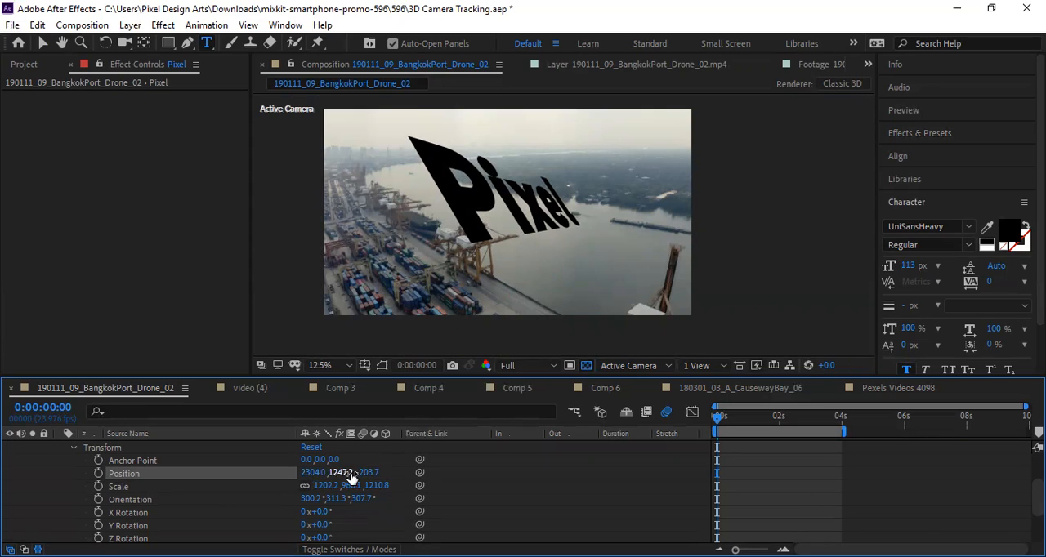
pyautogui.moveTo(365, 474); pyautogui.dragTo(482, 471)
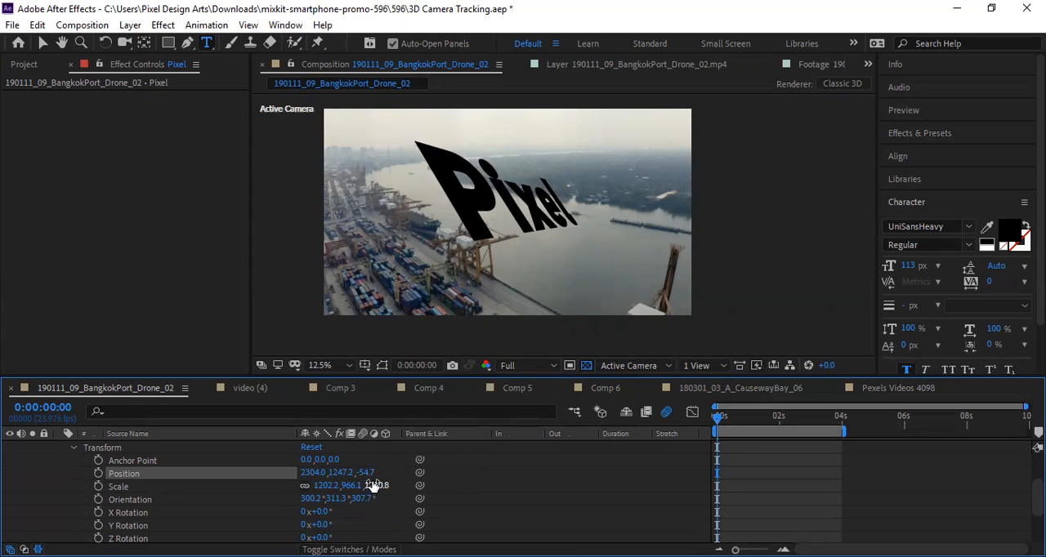
pyautogui.moveTo(399, 476); pyautogui.dragTo(741, 478)
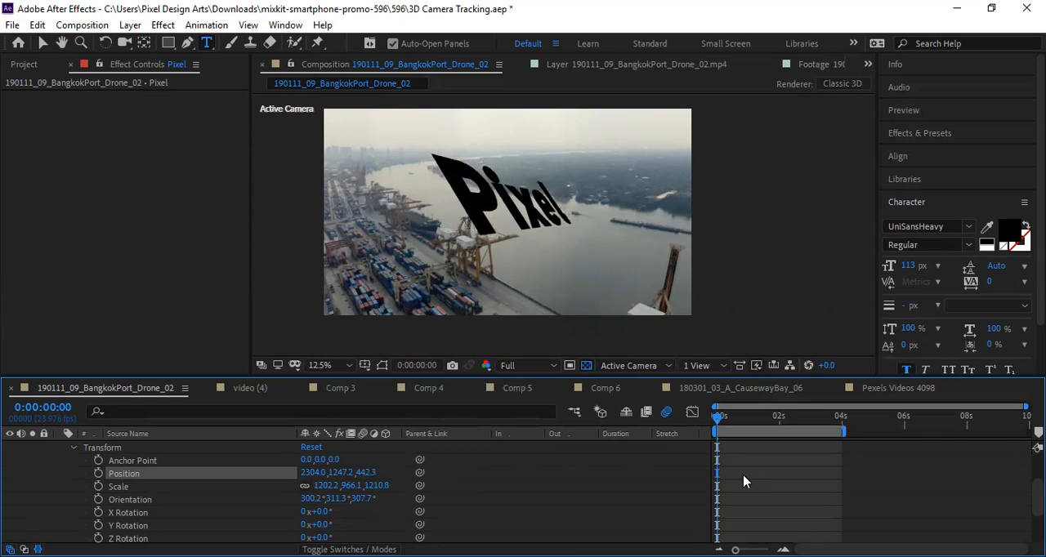
pyautogui.moveTo(365, 474); pyautogui.dragTo(714, 473)
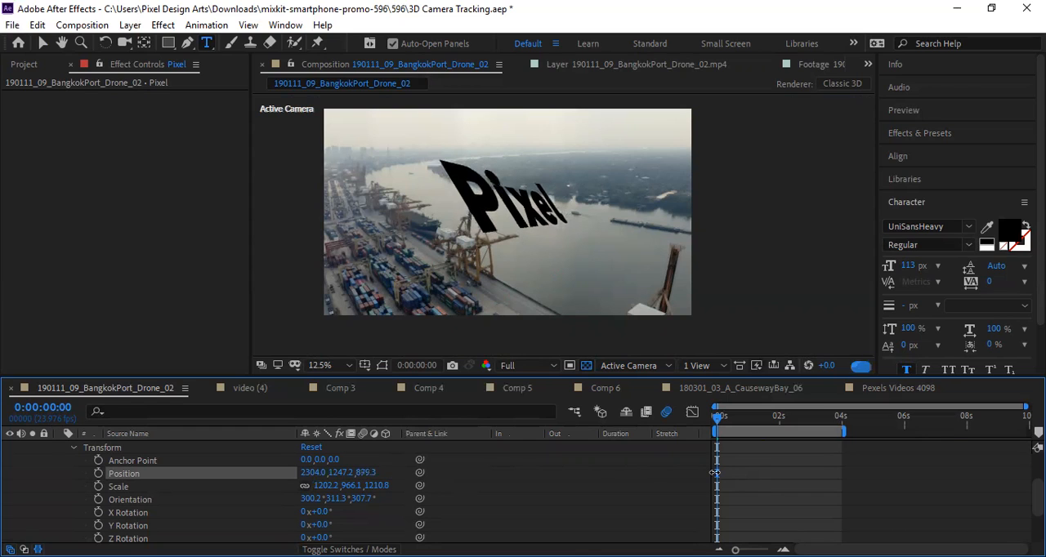
pyautogui.moveTo(315, 474); pyautogui.dragTo(31, 484)
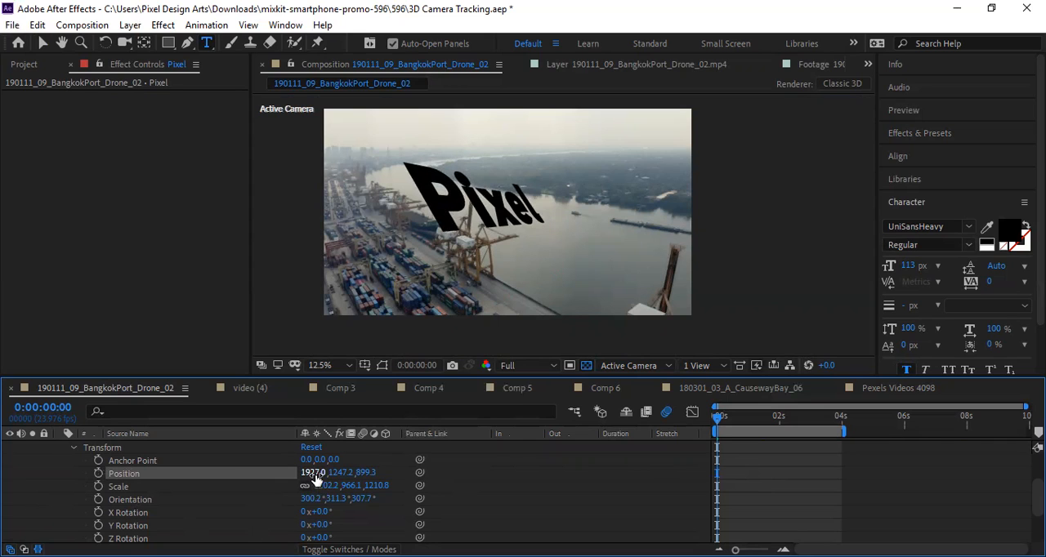
pyautogui.moveTo(314, 472); pyautogui.dragTo(599, 504)
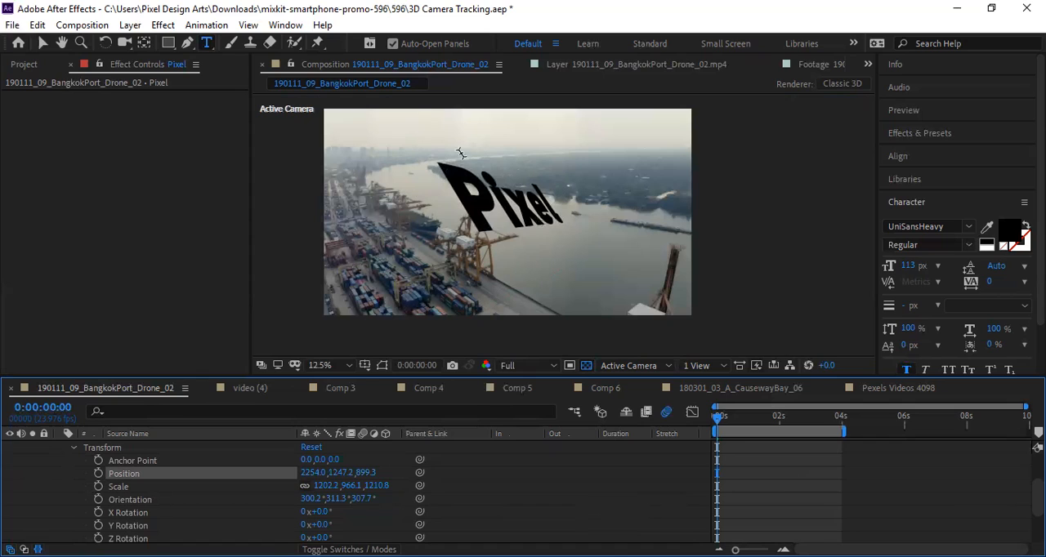
pyautogui.moveTo(339, 472); pyautogui.dragTo(381, 472)
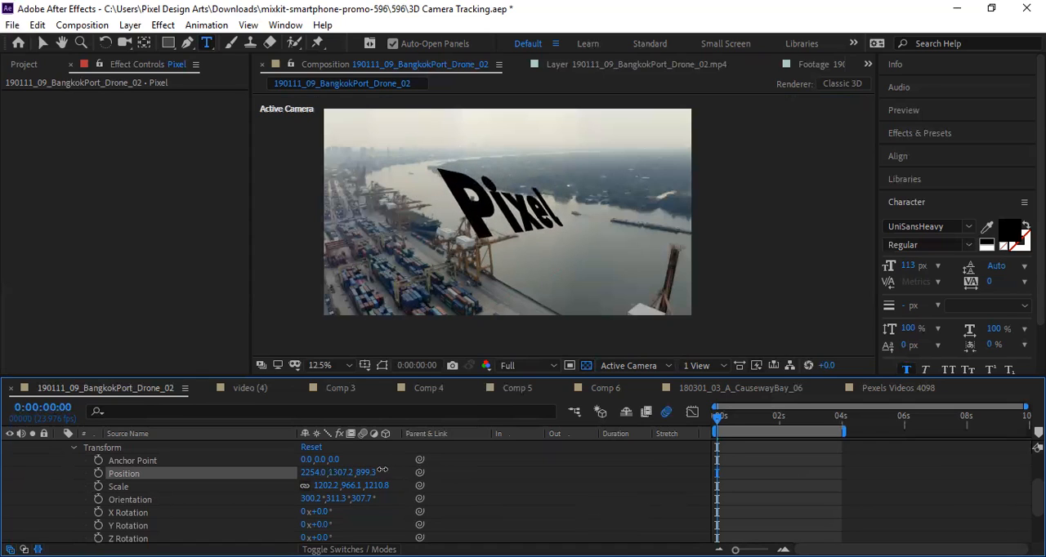
# Scale the Pixel text up proportionally to about 1383.2, 1111.5, 1393.1 % and collapse the layer's properties.
pyautogui.moveTo(325, 488)
pyautogui.mouseDown()
pyautogui.moveTo(335, 488)
pyautogui.moveTo(321, 501)
pyautogui.mouseUp()
pyautogui.click(322, 485)
pyautogui.write('1337.2')
pyautogui.press('Return')
pyautogui.moveTo(416, 476); pyautogui.dragTo(422, 475)
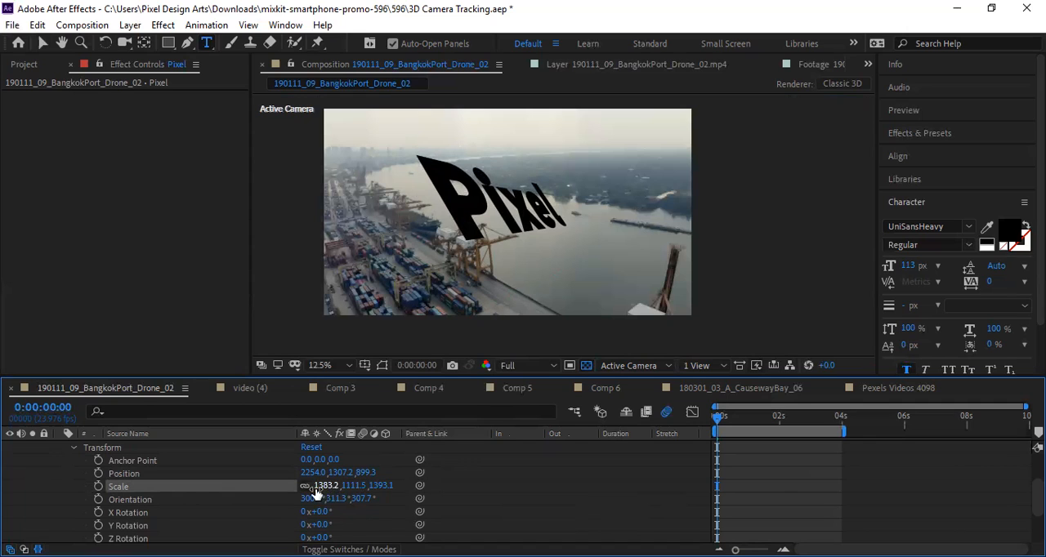
pyautogui.click(73, 448)
pyautogui.scroll(2, 78, 459)
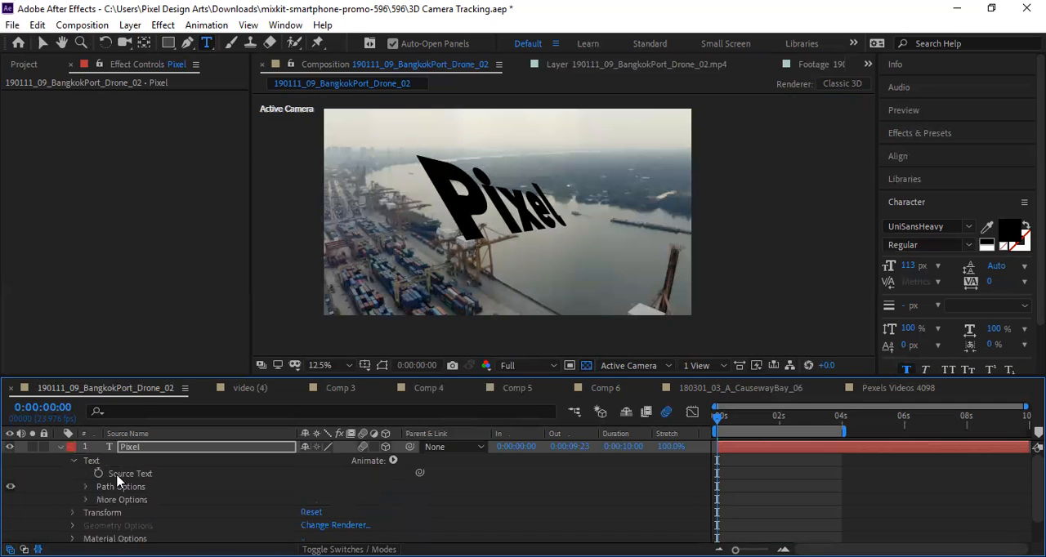
pyautogui.click(73, 462)
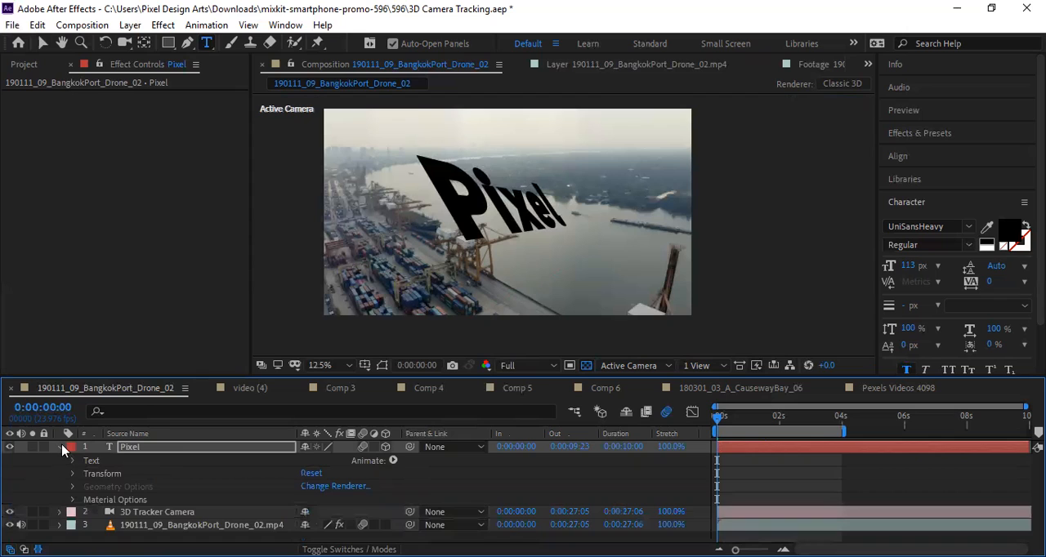
pyautogui.click(63, 449)
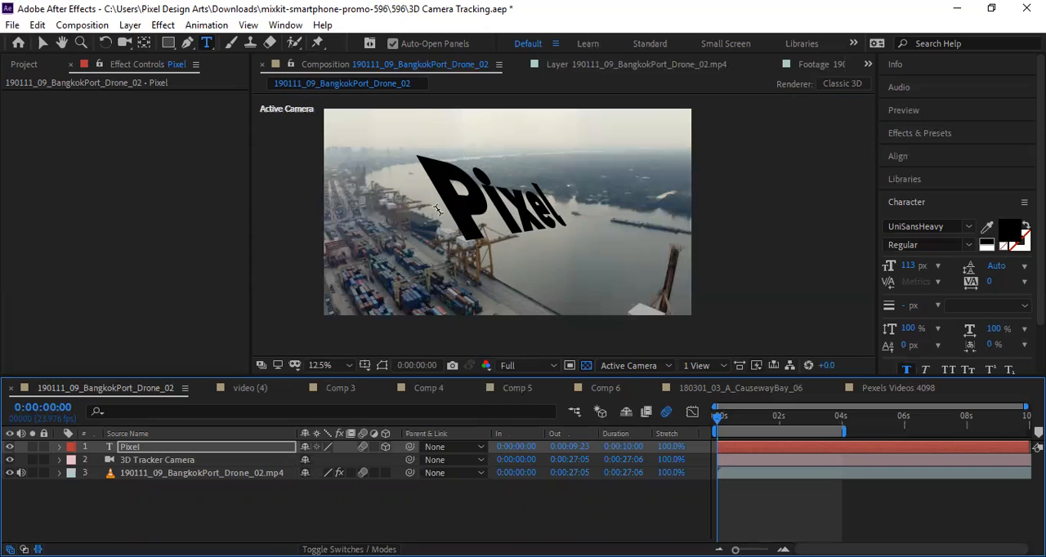
pyautogui.moveTo(454, 213); pyautogui.dragTo(589, 201)
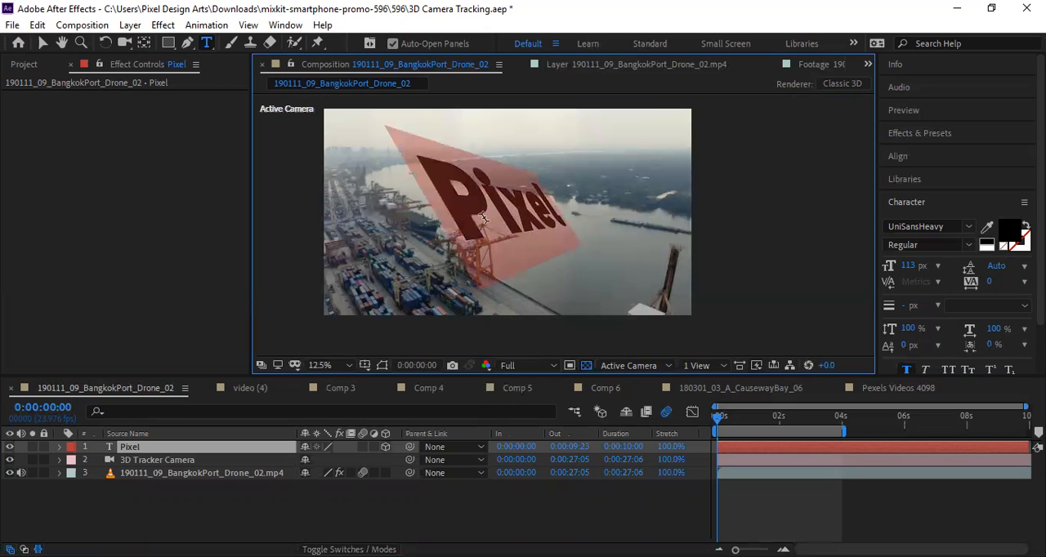
pyautogui.click(476, 216)
pyautogui.moveTo(452, 209); pyautogui.dragTo(596, 198)
pyautogui.click(493, 217)
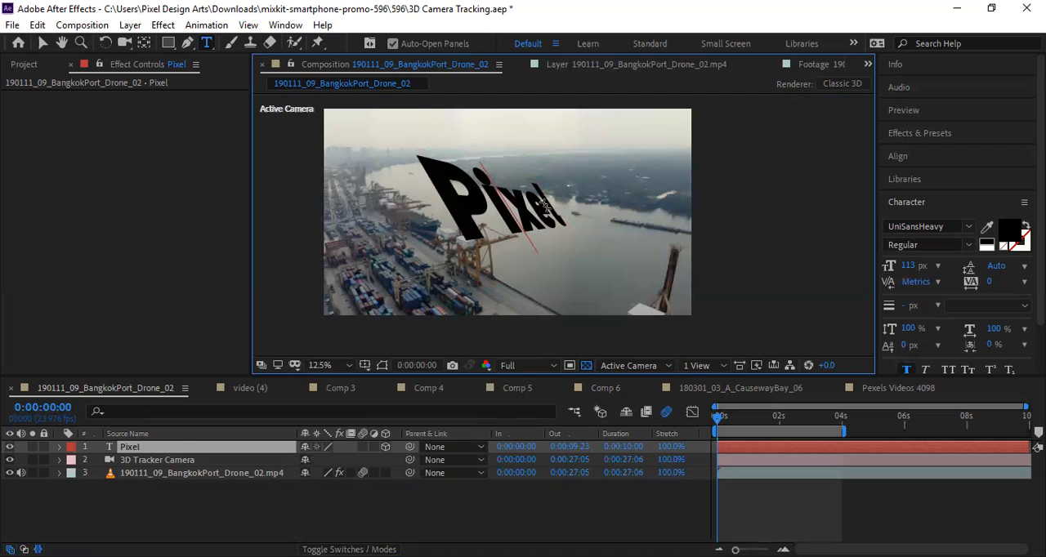
pyautogui.moveTo(432, 182); pyautogui.dragTo(556, 211)
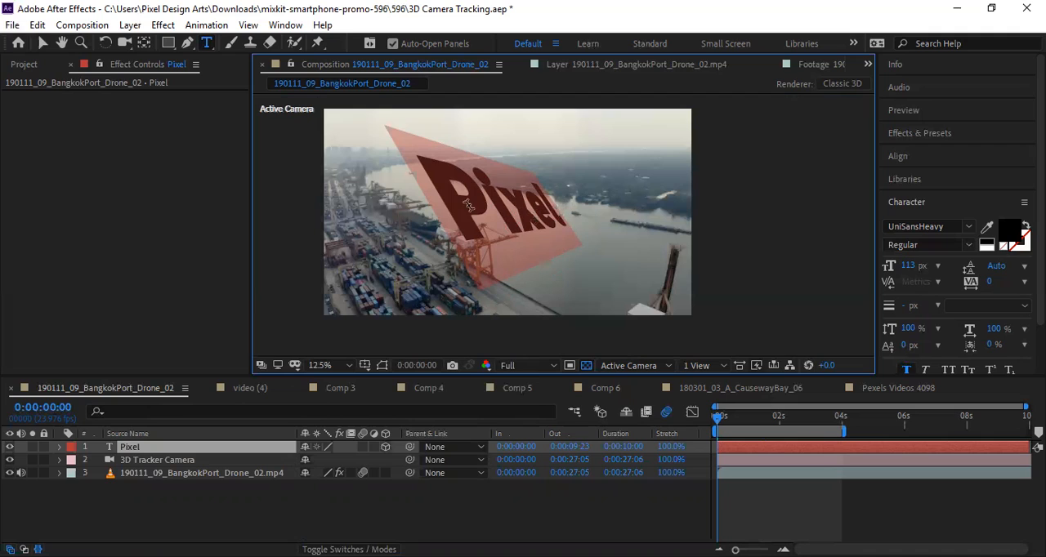
pyautogui.click(457, 199)
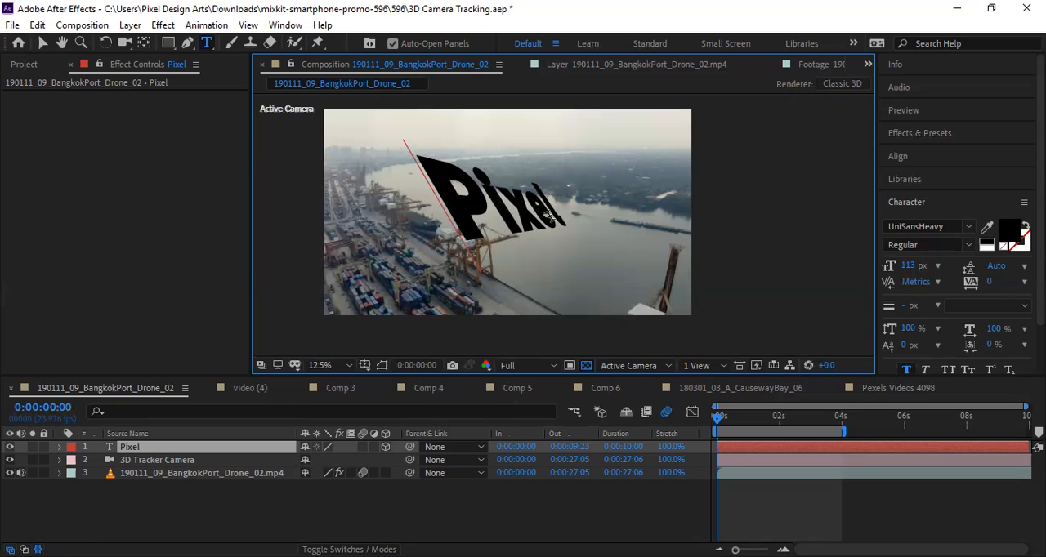
pyautogui.moveTo(564, 219); pyautogui.dragTo(462, 224)
pyautogui.click(462, 223)
pyautogui.moveTo(444, 193); pyautogui.dragTo(555, 195)
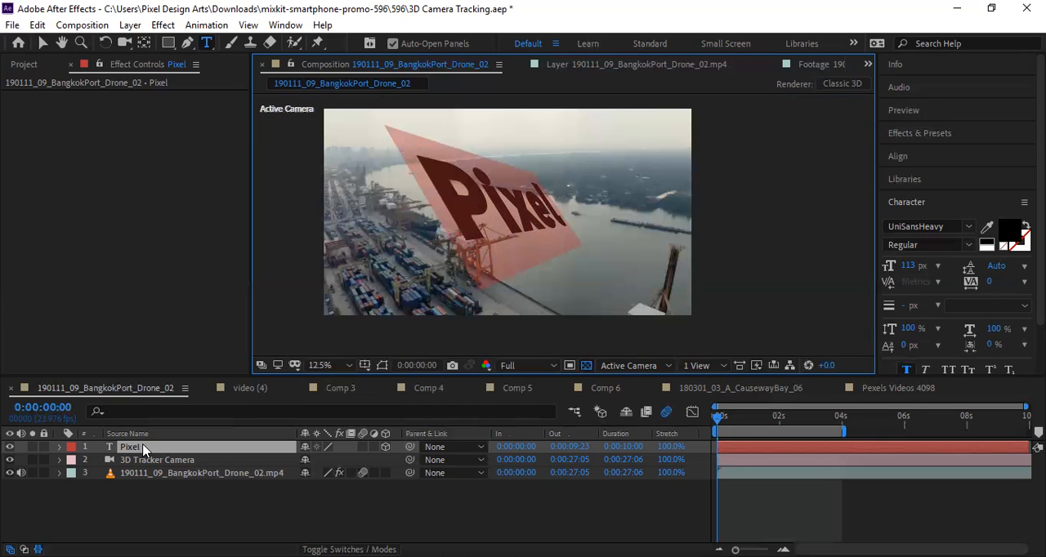
pyautogui.click(455, 212)
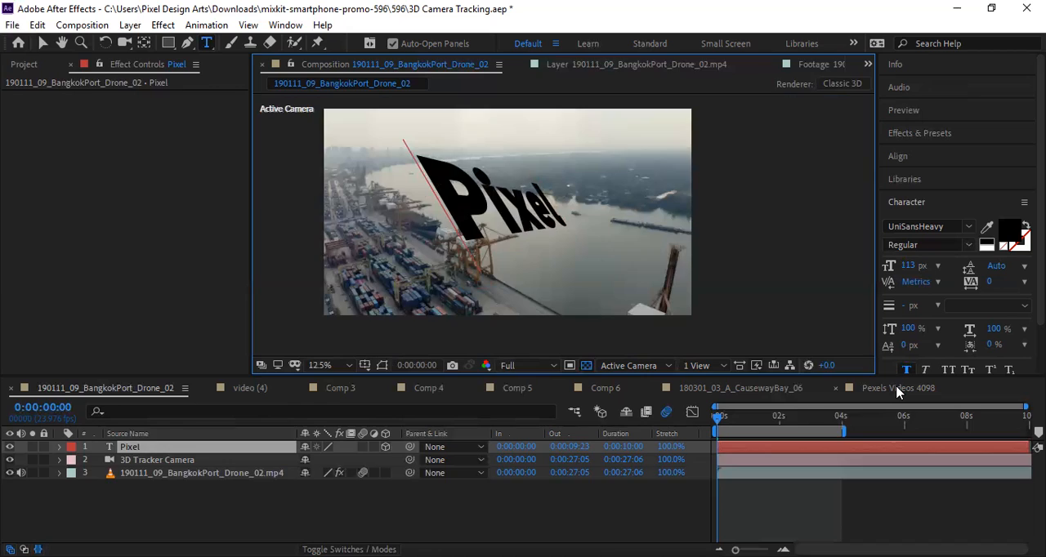
# Return to the Pexels Videos 4098 composition to check the camera tracker's analysis of the footage.
pyautogui.click(897, 389)
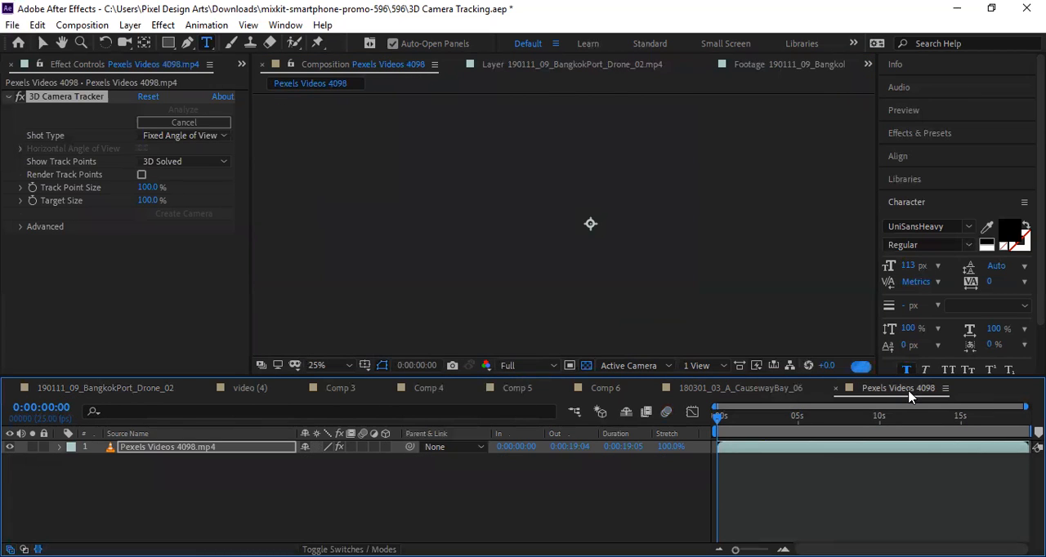
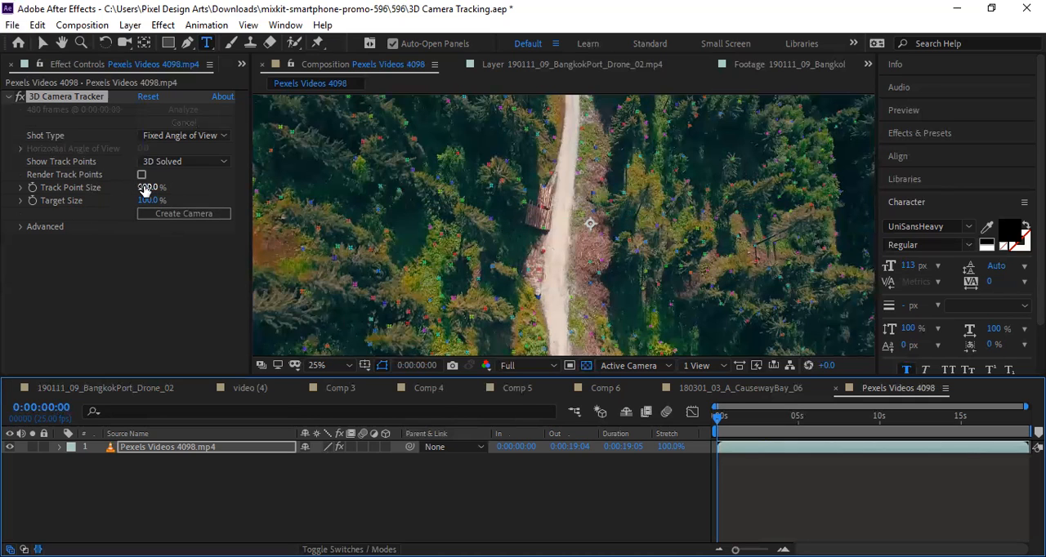
# Enlarge the camera tracker's track points to 224% and activate the Selection tool.
pyautogui.moveTo(147, 190); pyautogui.dragTo(234, 202)
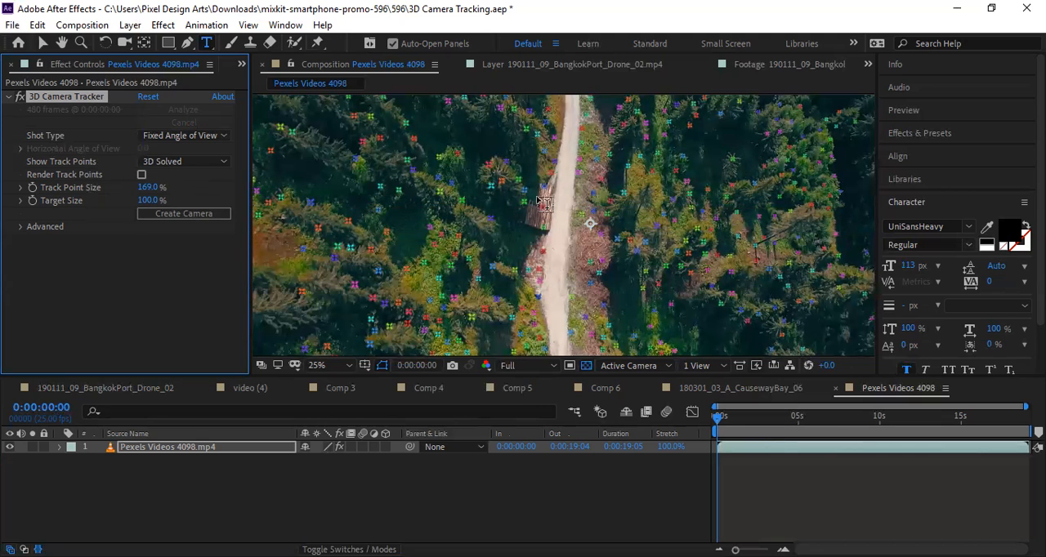
pyautogui.moveTo(153, 189); pyautogui.dragTo(192, 183)
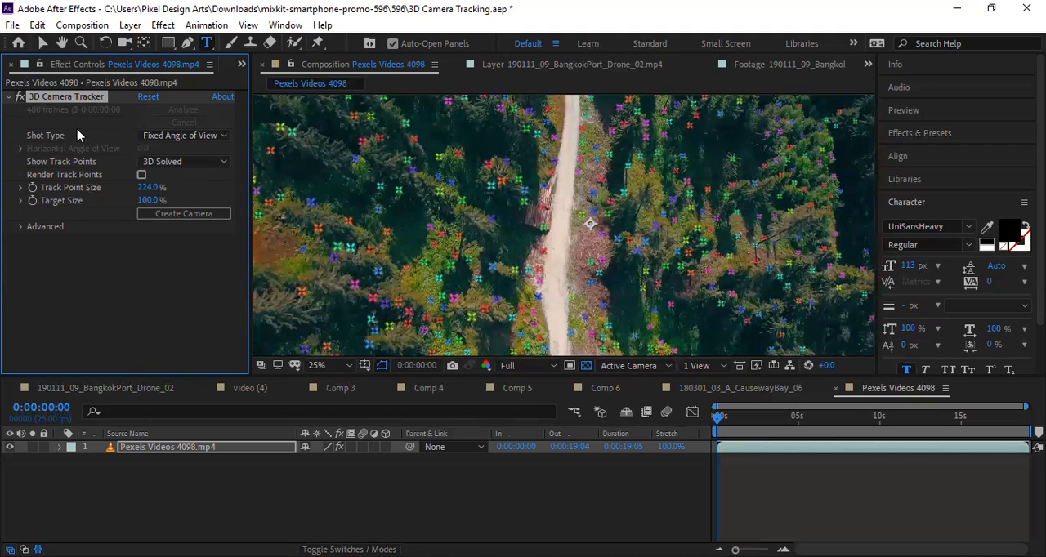
pyautogui.click(42, 42)
# Select different track points on and beside the road to examine how the target plane orients itself.
pyautogui.click(551, 270)
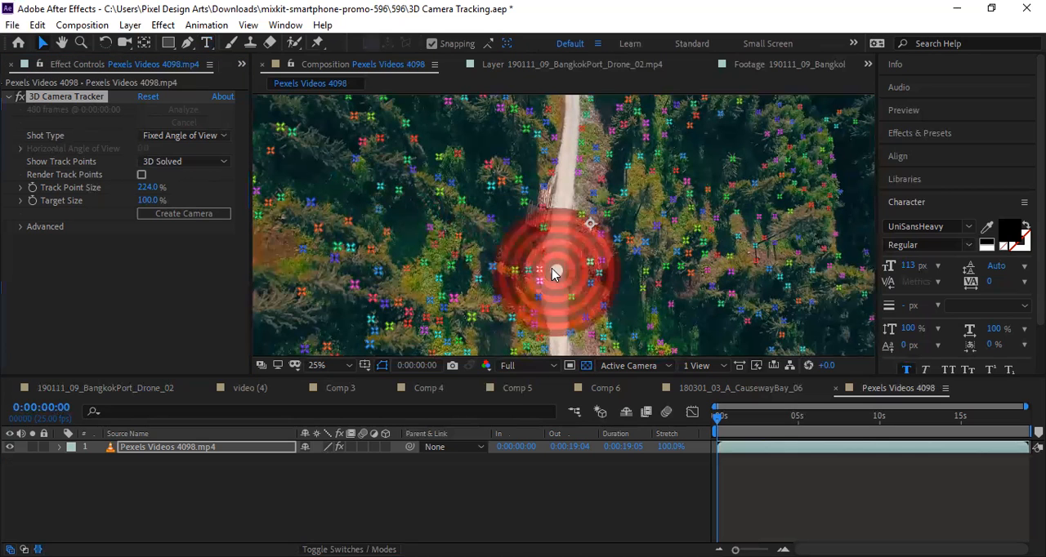
pyautogui.click(550, 222)
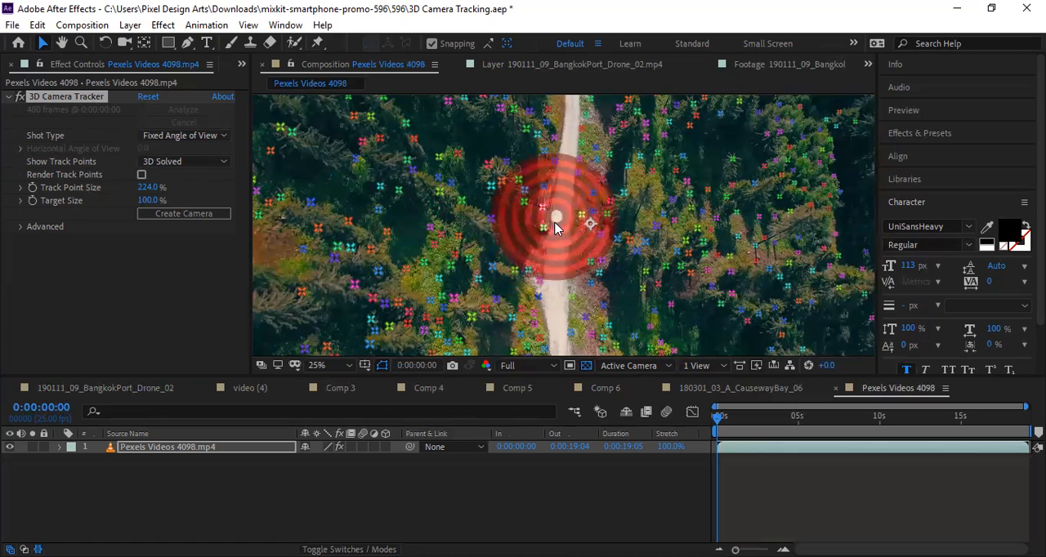
pyautogui.click(570, 225)
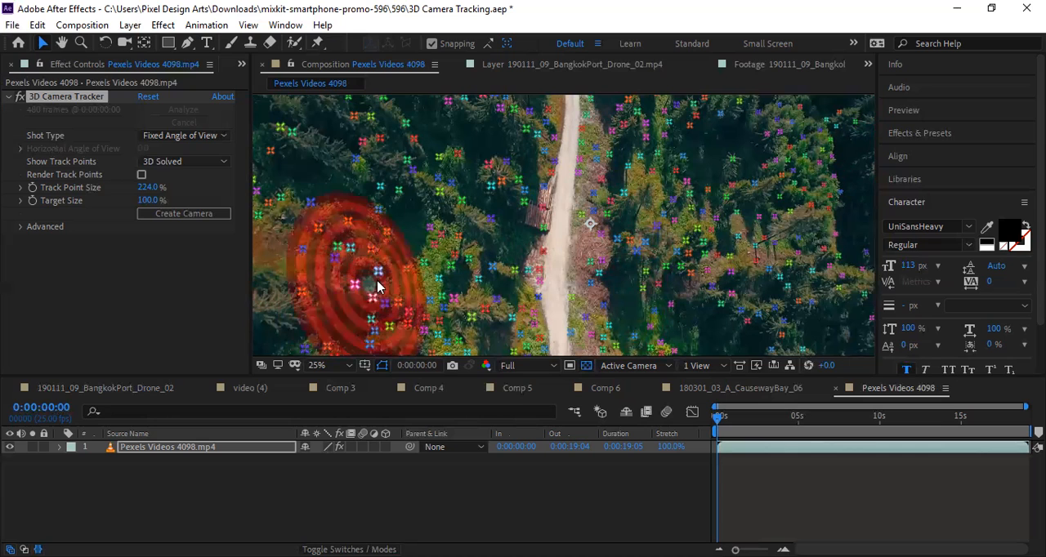
pyautogui.click(492, 264)
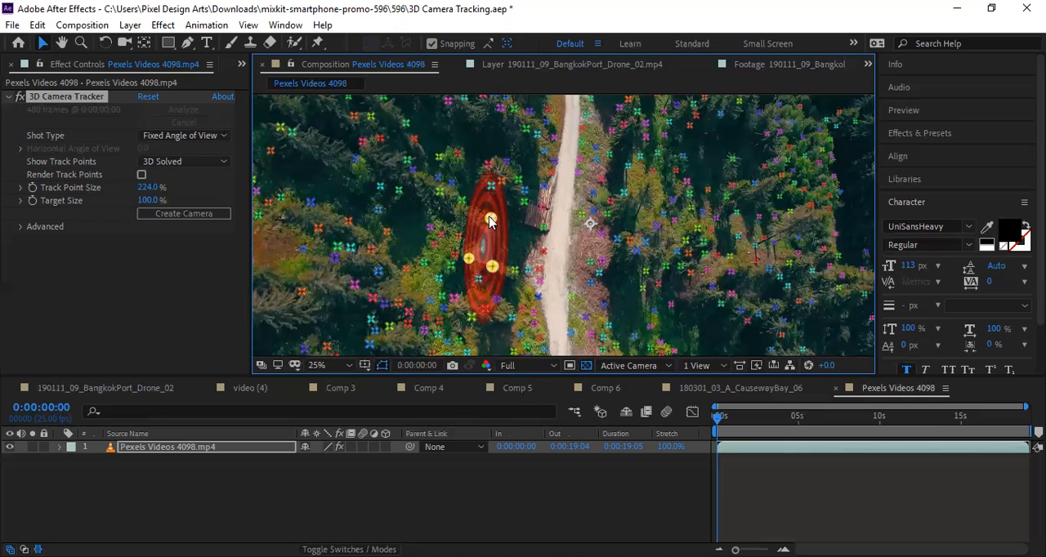
pyautogui.click(468, 260)
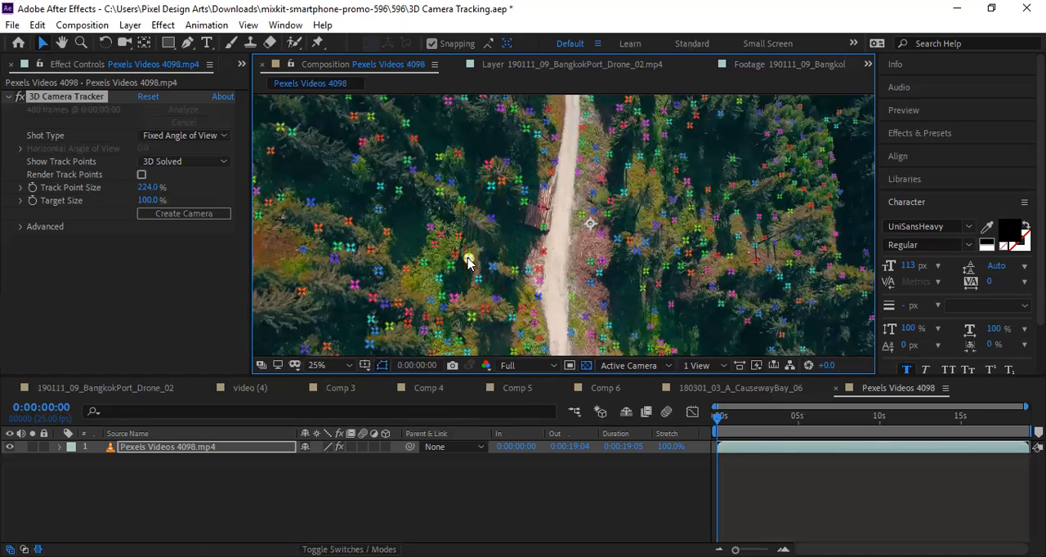
# Create text and a camera from the single track point in the trees left of the road, below the log pile.
pyautogui.click(490, 220)
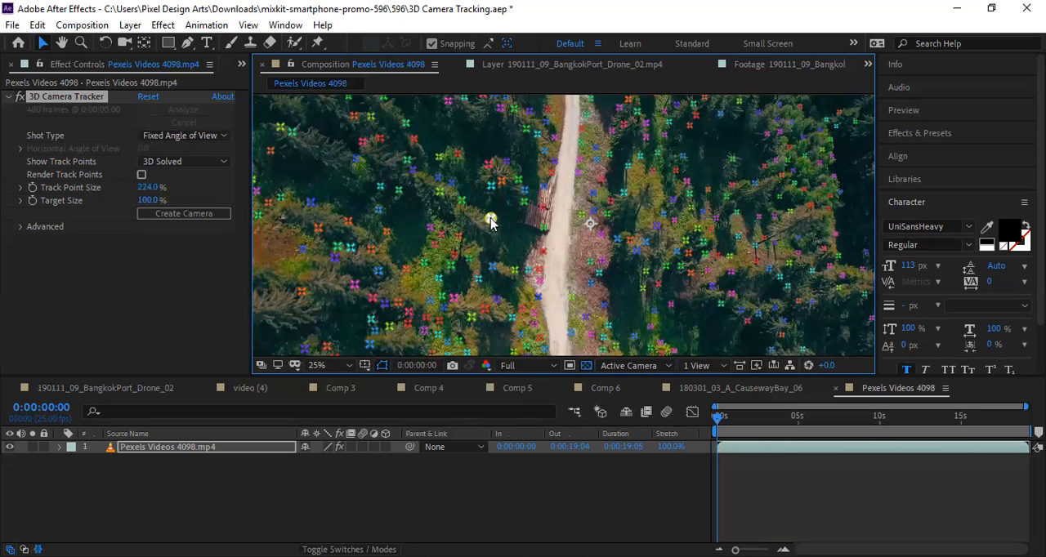
pyautogui.click(491, 267)
pyautogui.rightClick(491, 268)
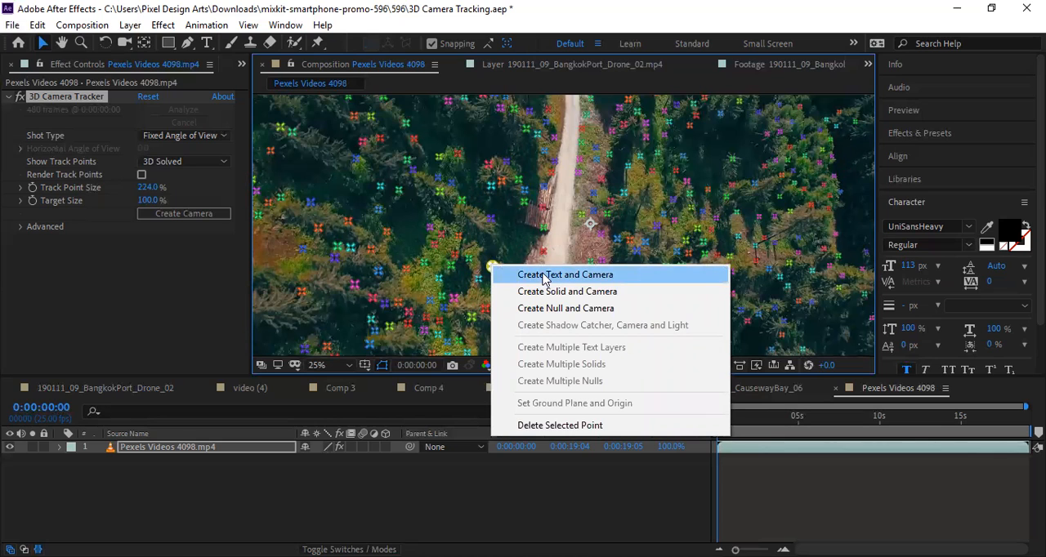
pyautogui.click(542, 277)
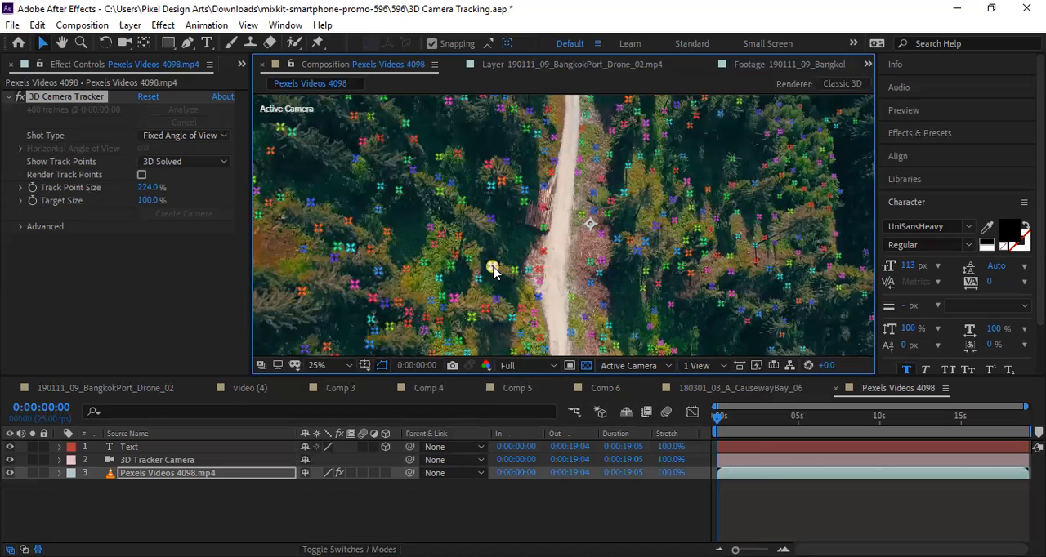
# Set the tracked text's font size to 300 px and undo the creation of the text and camera layers.
pyautogui.click(201, 447)
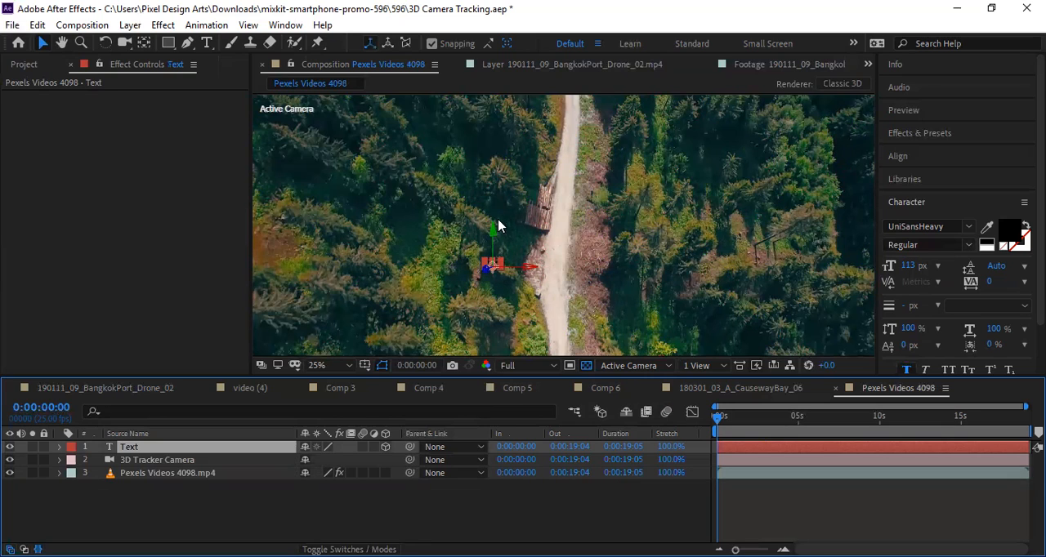
pyautogui.click(909, 266)
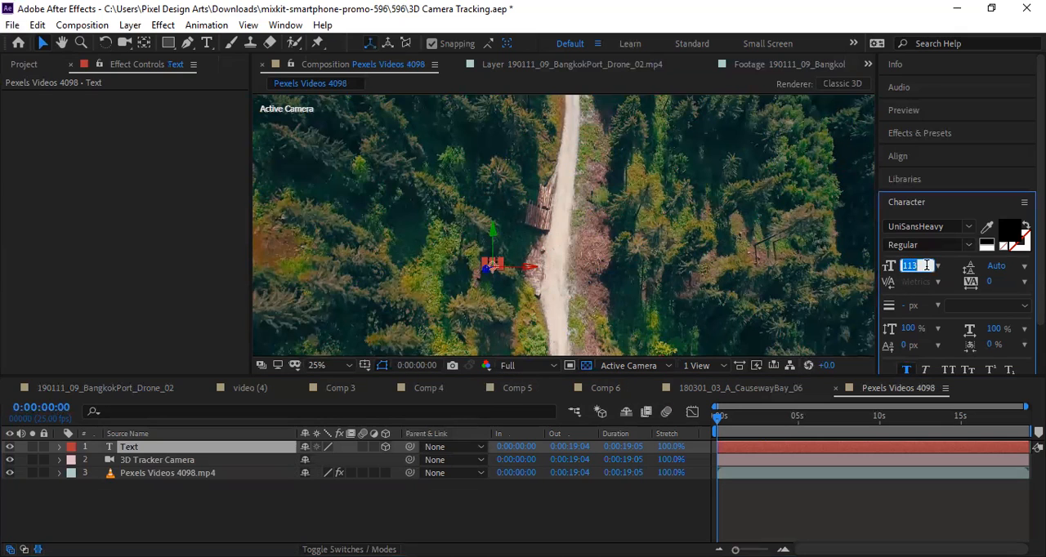
pyautogui.write('300')
pyautogui.press('Return')
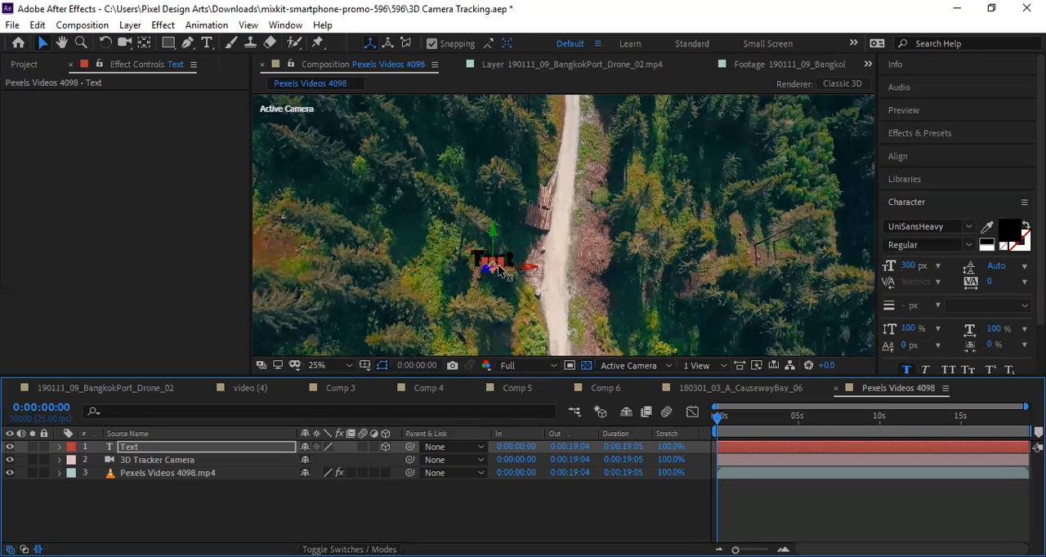
pyautogui.hotkey('ctrl', 'z')
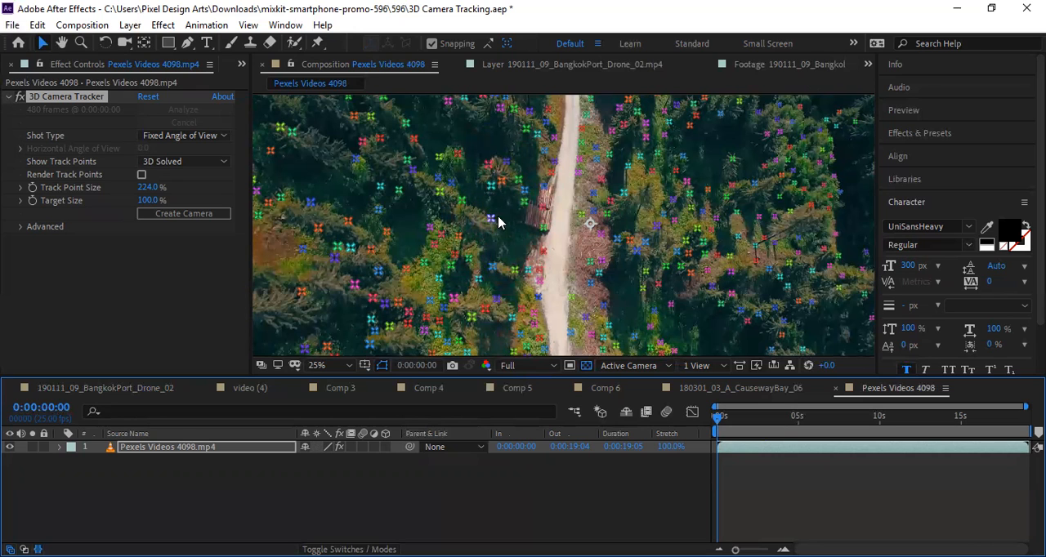
# Try text and a camera on the three-point target over the log pile, and undo it.
pyautogui.rightClick(541, 224)
pyautogui.click(556, 229)
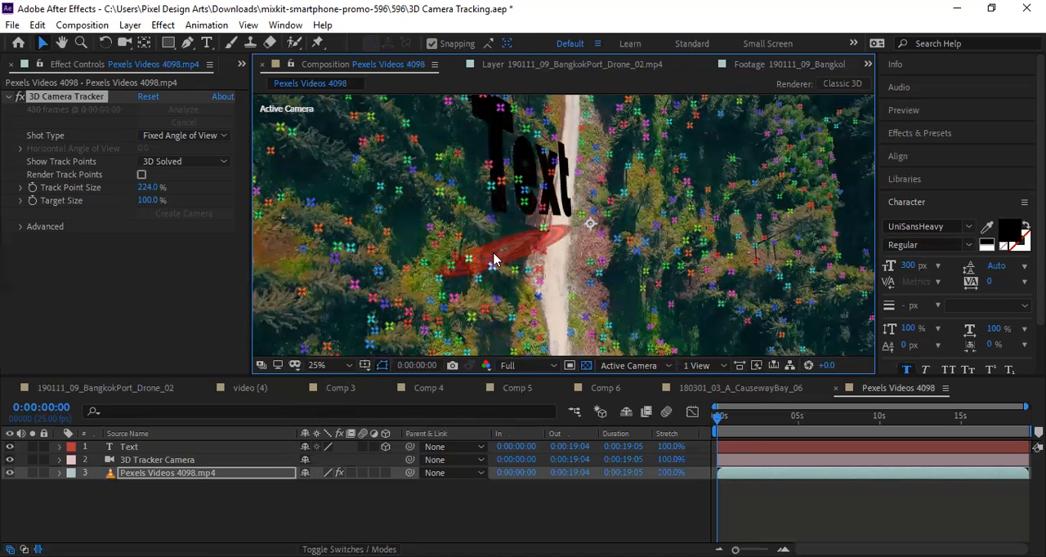
pyautogui.hotkey('ctrl', 'z')
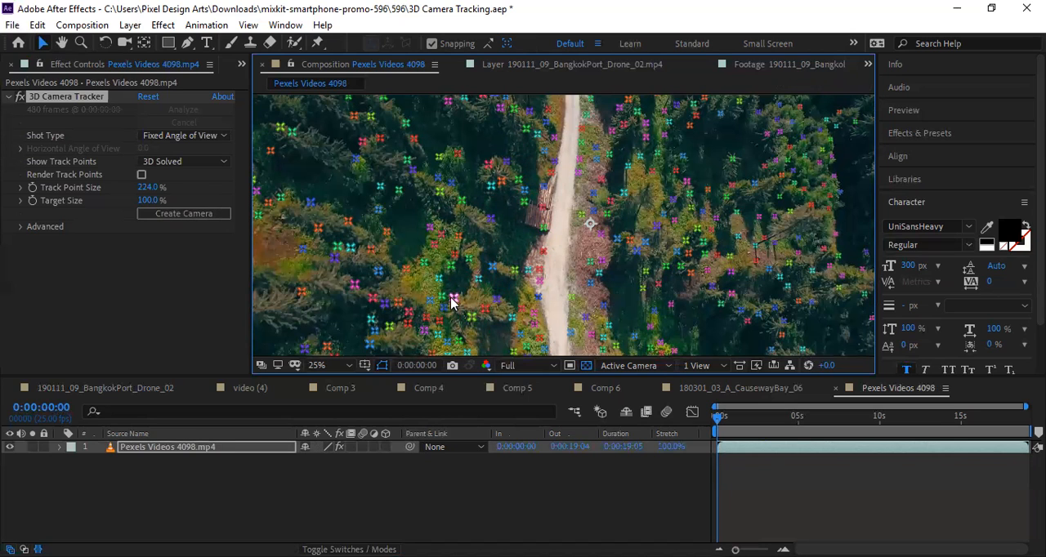
# Try text and a camera on the narrow three-point target in the trees left of the road, and undo it.
pyautogui.click(512, 317)
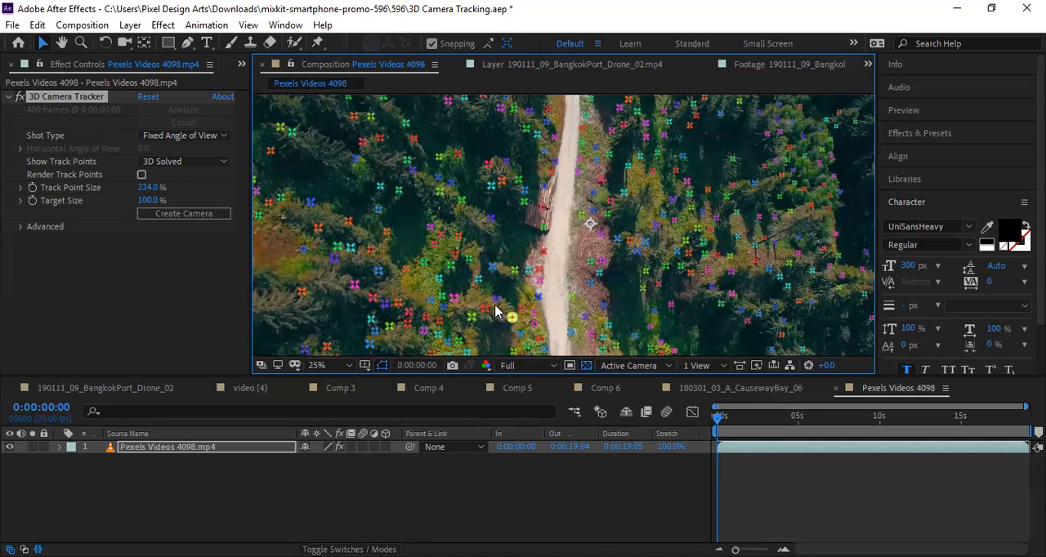
pyautogui.click(519, 268)
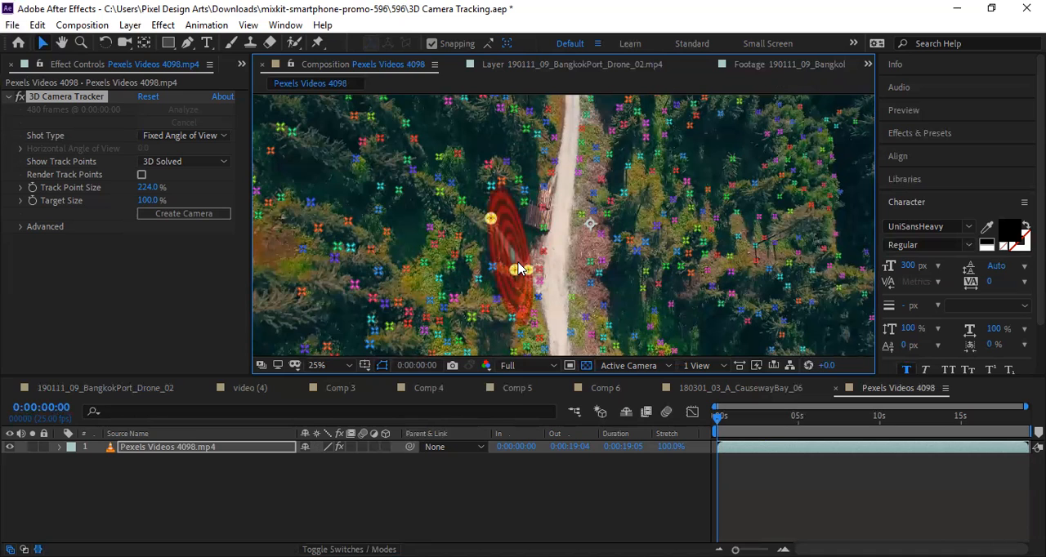
pyautogui.rightClick(518, 263)
pyautogui.click(547, 270)
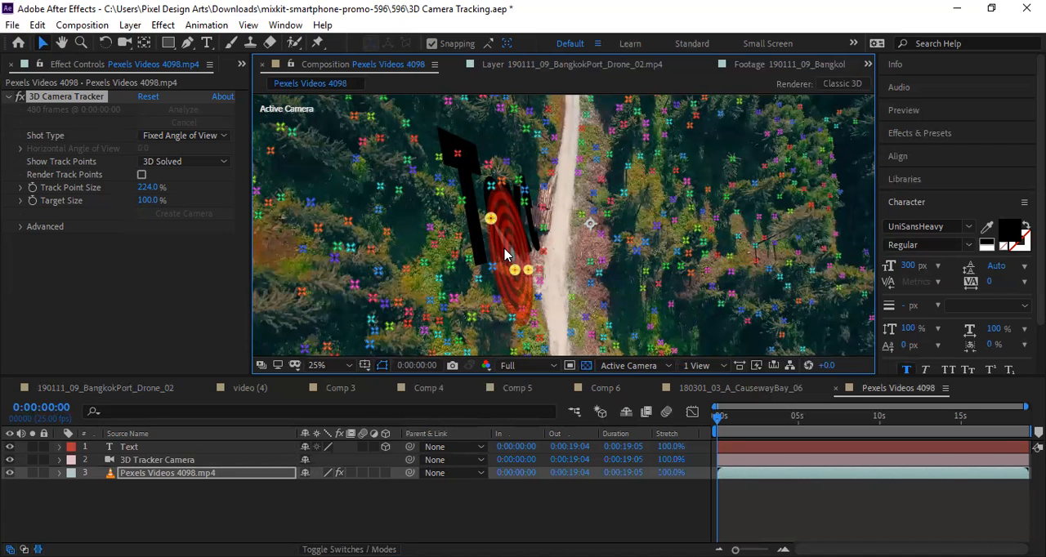
pyautogui.hotkey('ctrl', 'z')
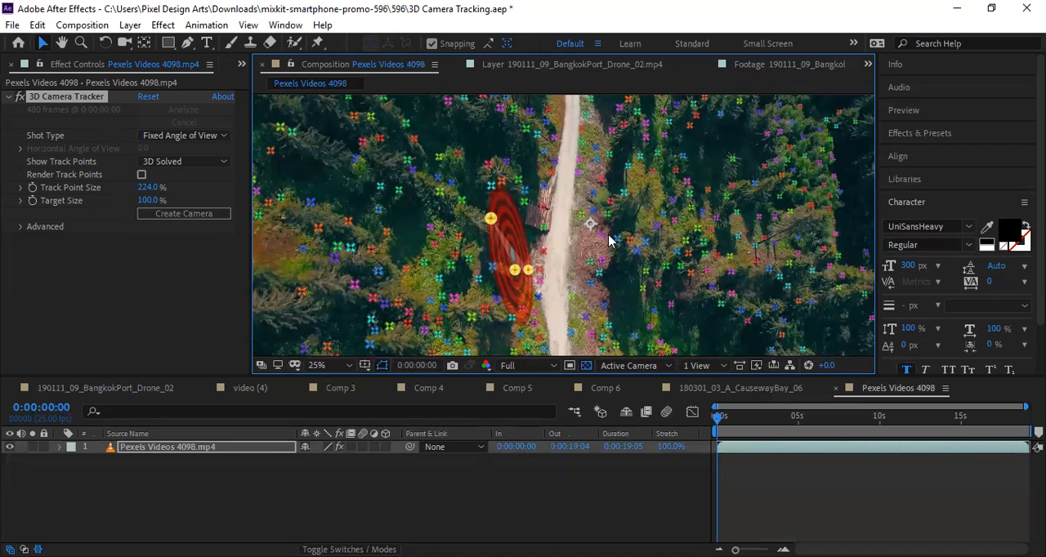
# Try text and a camera at three different single track points right of the road, undoing each attempt.
pyautogui.click(607, 214)
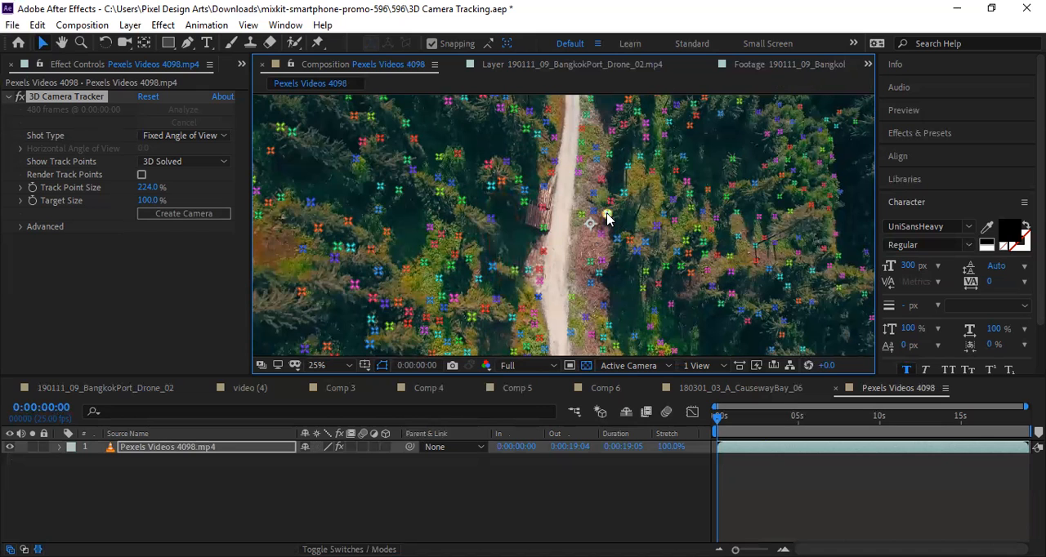
pyautogui.rightClick(607, 216)
pyautogui.click(621, 225)
pyautogui.hotkey('ctrl', 'z')
pyautogui.rightClick(647, 246)
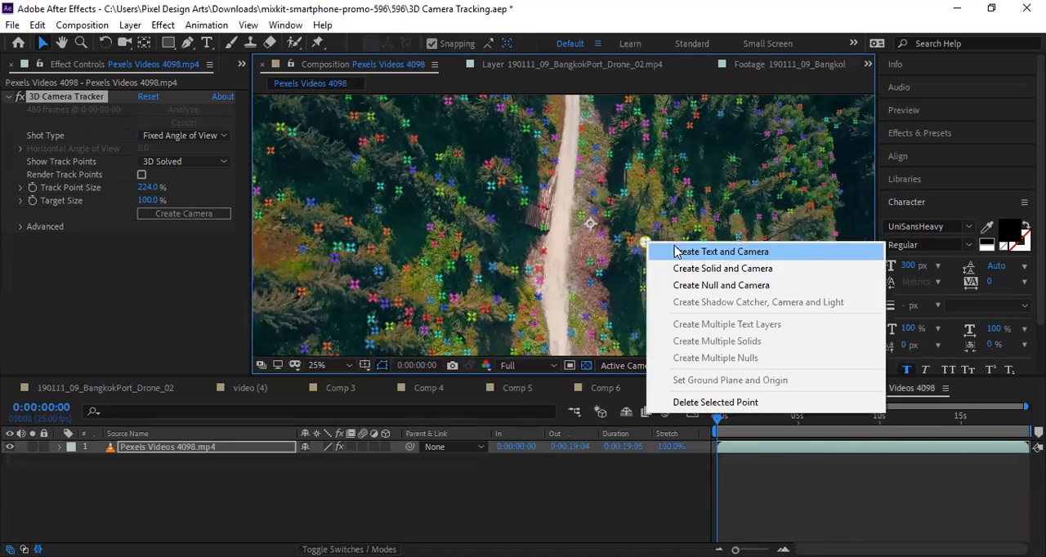
pyautogui.click(675, 250)
pyautogui.hotkey('ctrl', 'z')
pyautogui.rightClick(735, 217)
pyautogui.click(763, 221)
pyautogui.hotkey('ctrl', 'z')
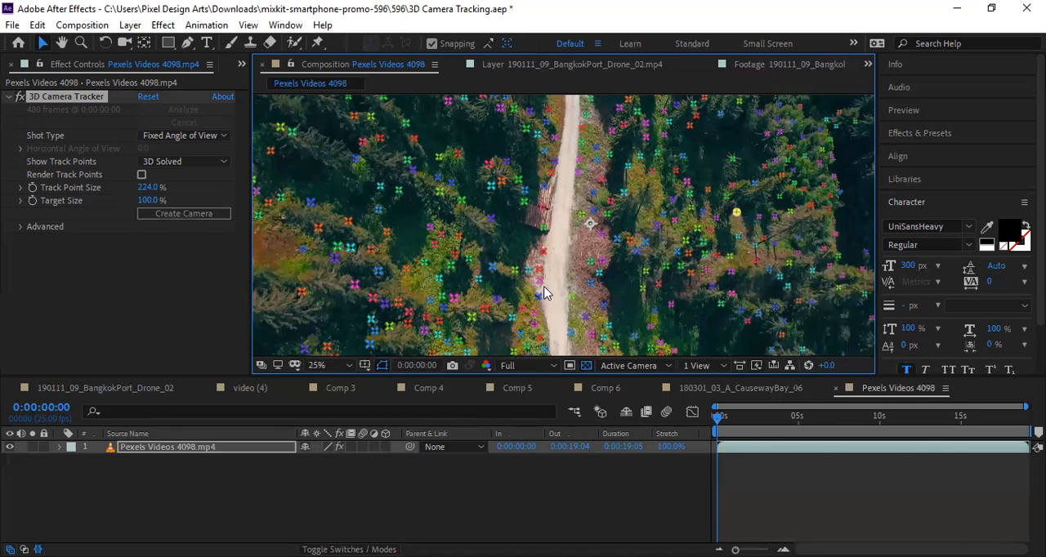
# Try text and a camera at two single track points on the road's left edge below the log pile, undoing each.
pyautogui.rightClick(537, 276)
pyautogui.click(559, 290)
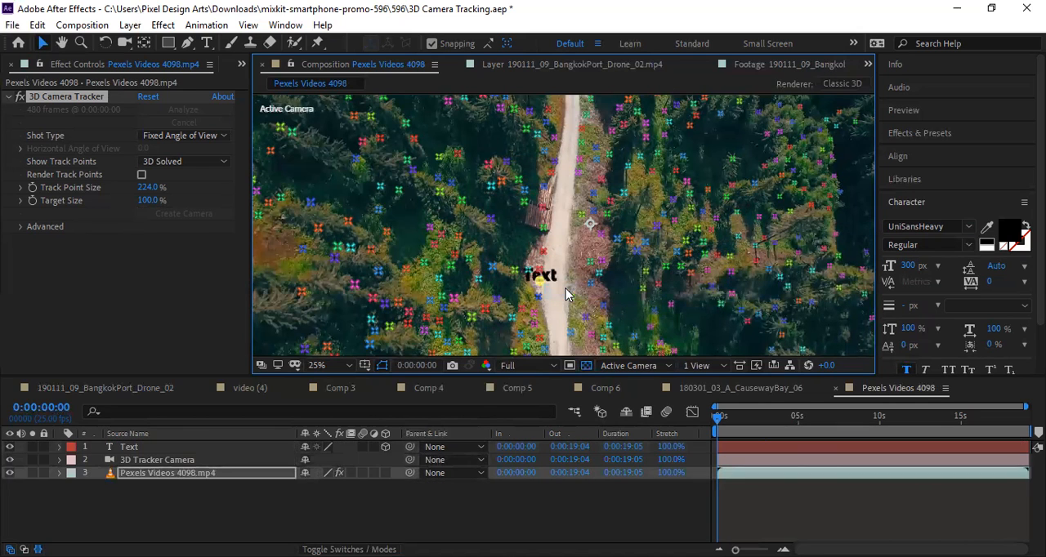
pyautogui.hotkey('ctrl', 'z')
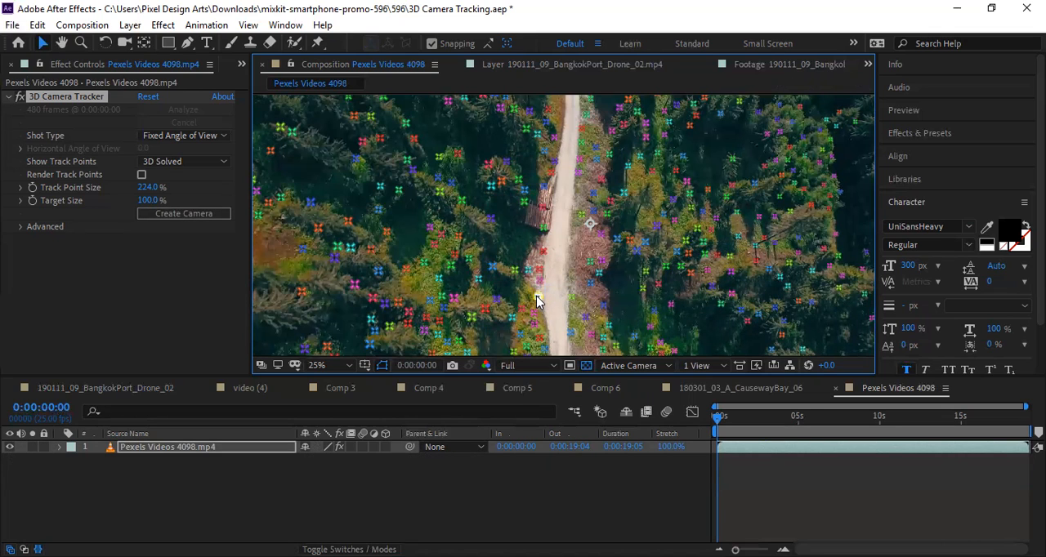
pyautogui.rightClick(536, 301)
pyautogui.click(559, 304)
pyautogui.hotkey('ctrl', 'z')
# Try text and a camera on three-point targets around the log pile and across the road, undoing each attempt.
pyautogui.rightClick(527, 229)
pyautogui.click(550, 235)
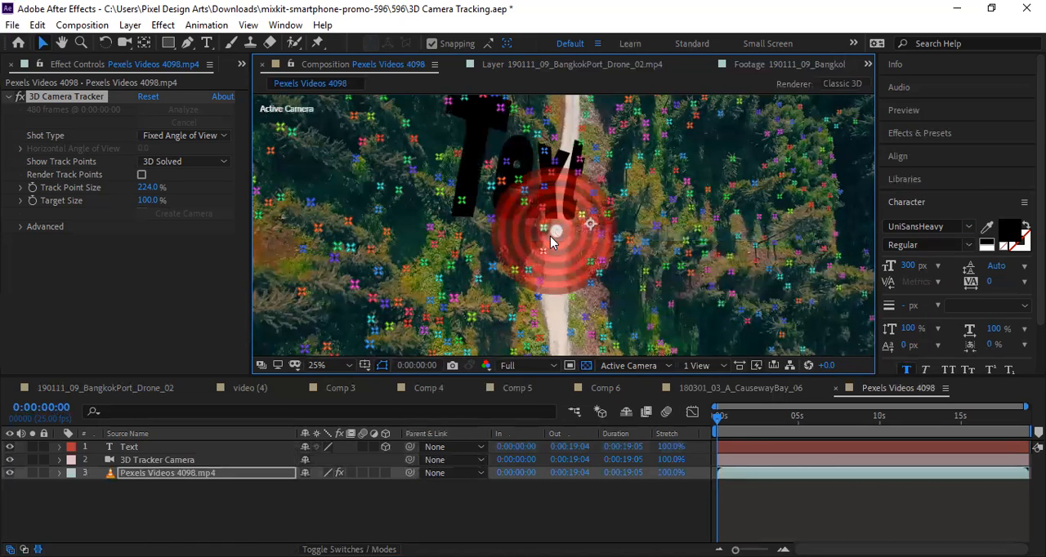
pyautogui.hotkey('ctrl', 'z')
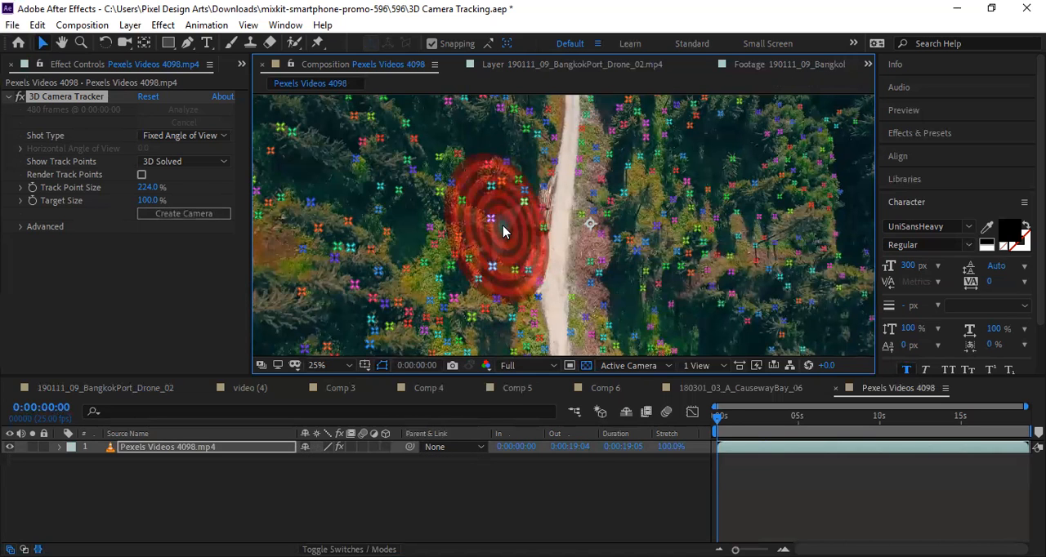
pyautogui.hotkey('ctrl', 'shift', 'z')
pyautogui.hotkey('ctrl', 'z')
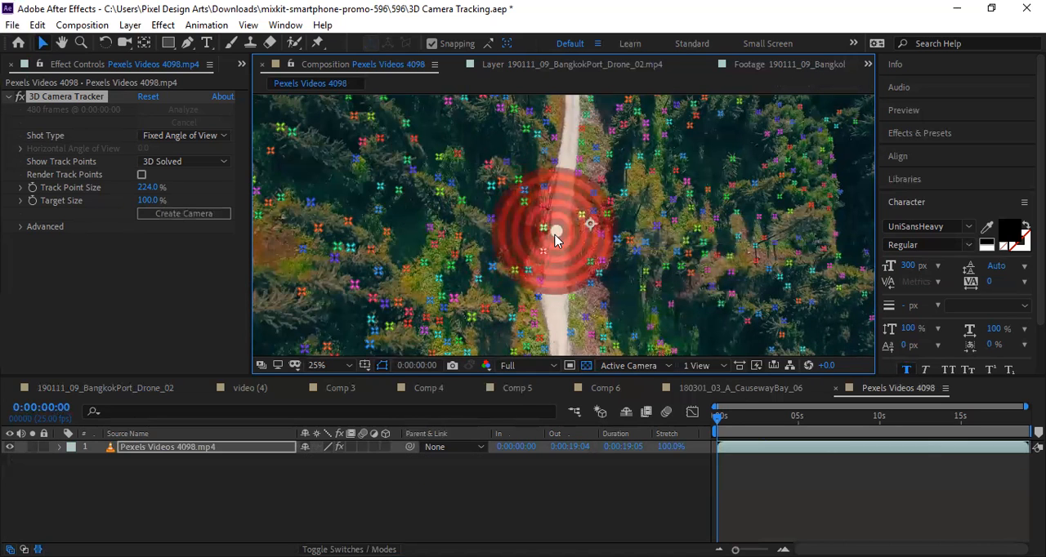
pyautogui.hotkey('ctrl', 'shift', 'z')
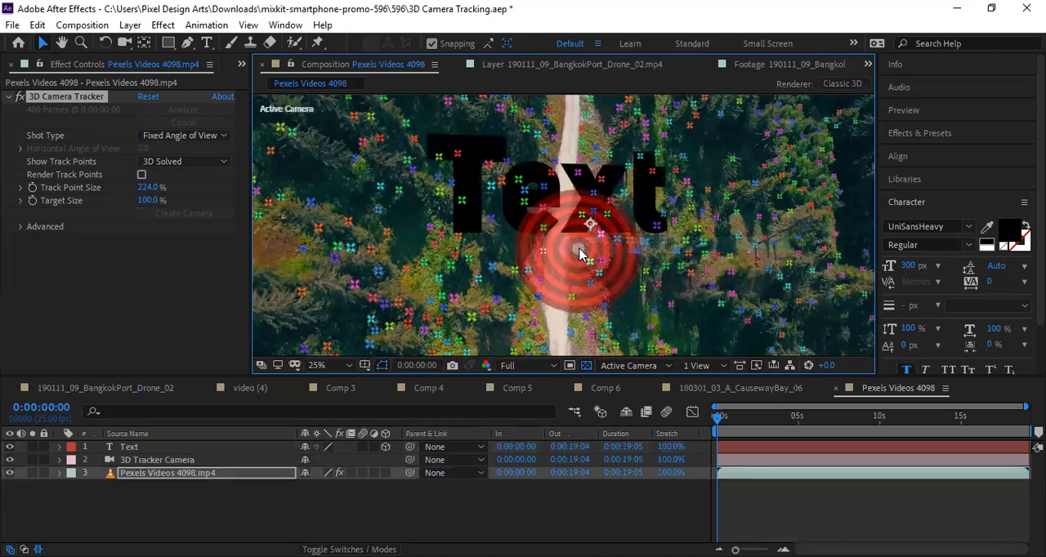
pyautogui.hotkey('ctrl', 'z')
# Try text and a camera at a single track point in the trees left of the road, undo it, and check a neighbouring point's options.
pyautogui.rightClick(475, 282)
pyautogui.click(490, 283)
pyautogui.hotkey('ctrl', 'z')
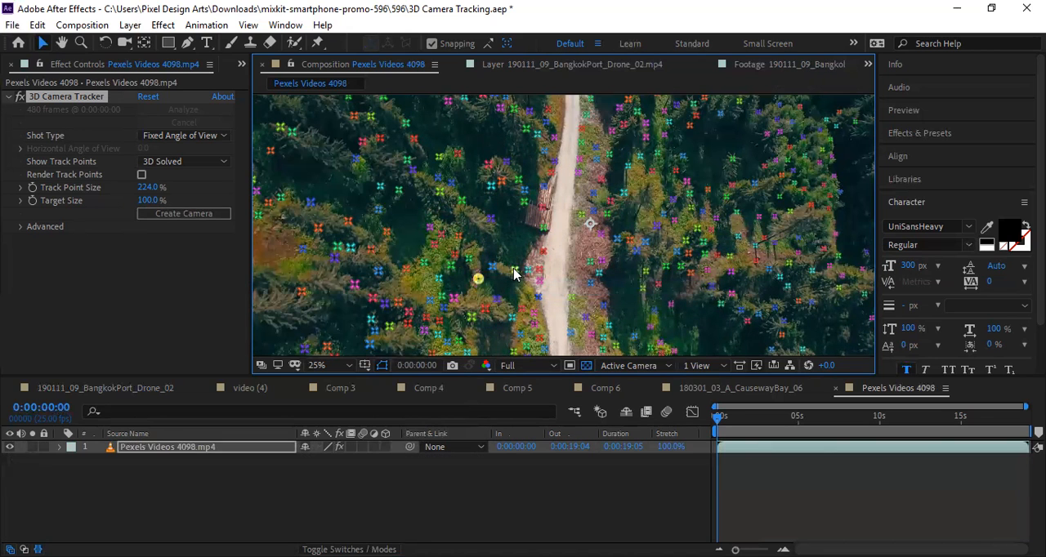
pyautogui.click(528, 271)
pyautogui.rightClick(527, 273)
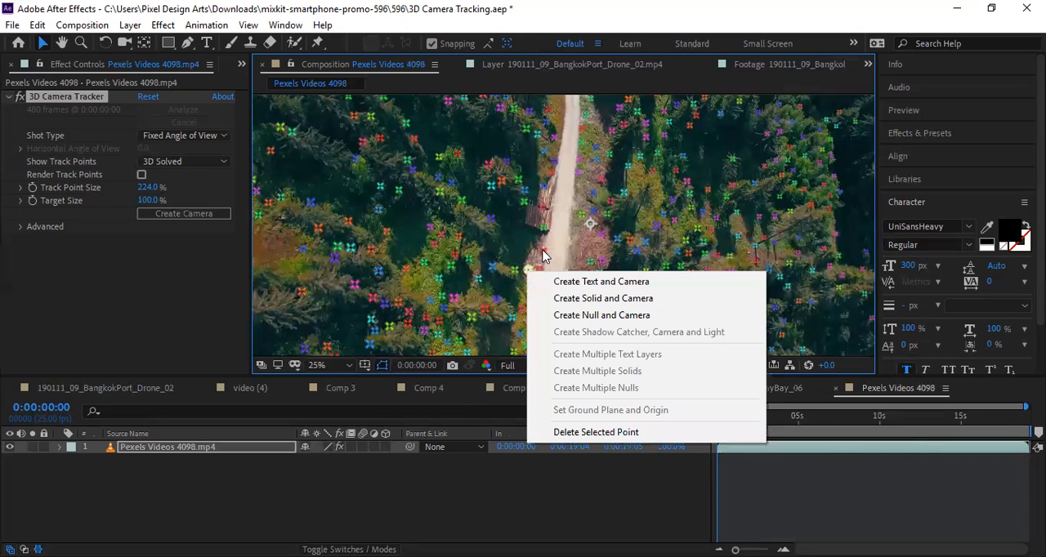
pyautogui.click(551, 252)
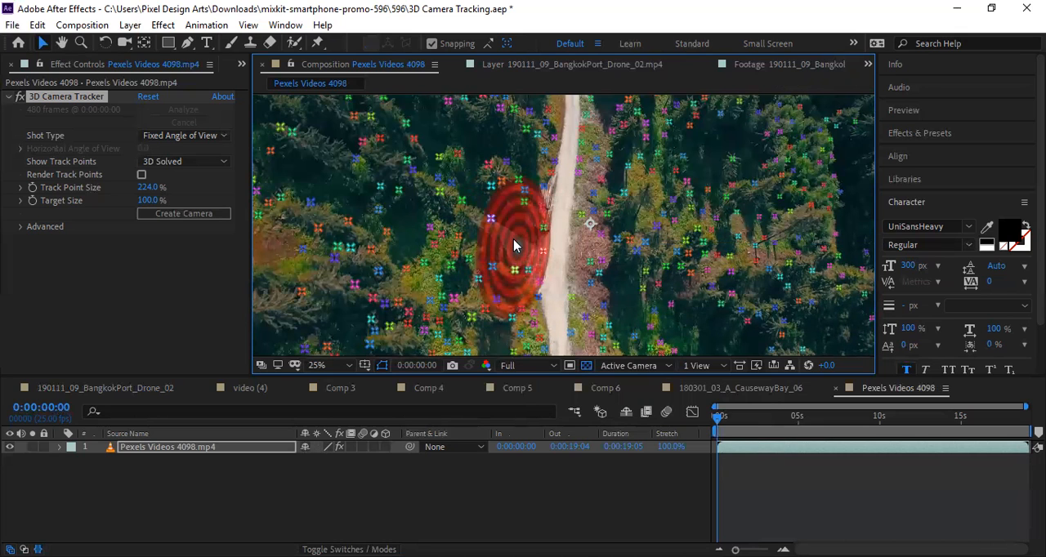
# Try text and a camera repeatedly on the three-point target between the trees and the road's left edge, undoing each attempt.
pyautogui.rightClick(513, 239)
pyautogui.click(560, 248)
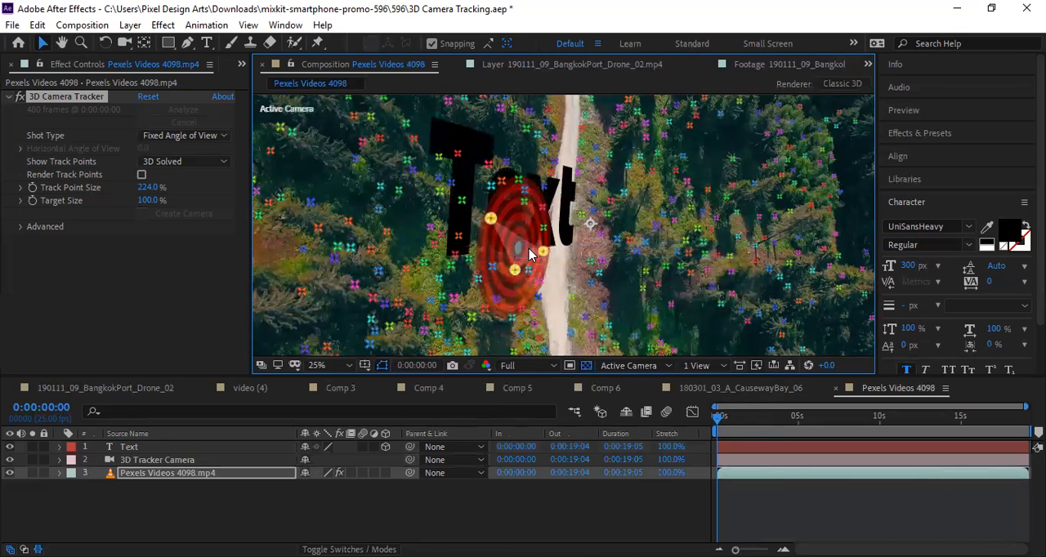
pyautogui.hotkey('ctrl', 'z')
pyautogui.rightClick(516, 271)
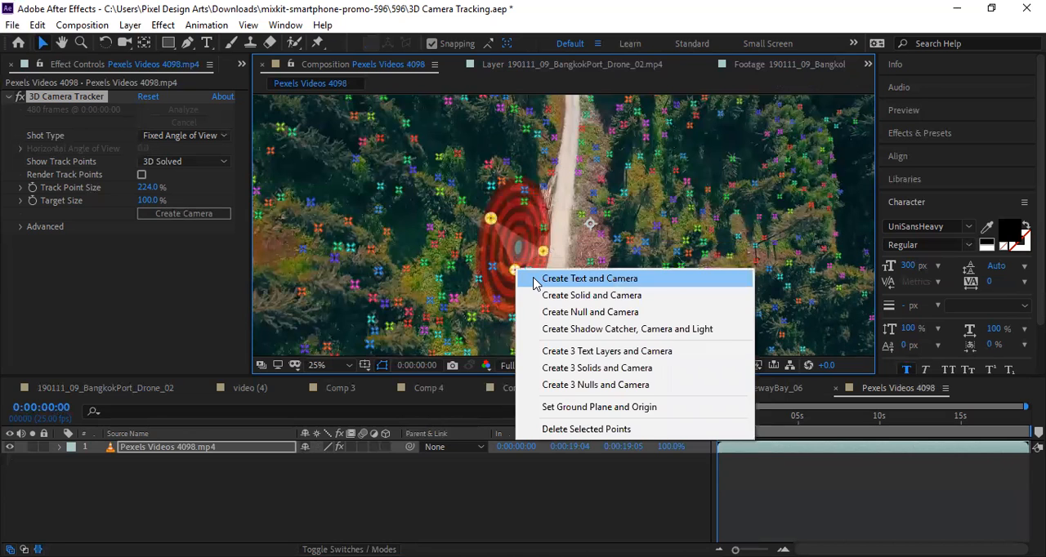
pyautogui.click(535, 280)
pyautogui.hotkey('ctrl', 'z')
pyautogui.rightClick(543, 257)
pyautogui.click(565, 257)
pyautogui.hotkey('ctrl', 'z')
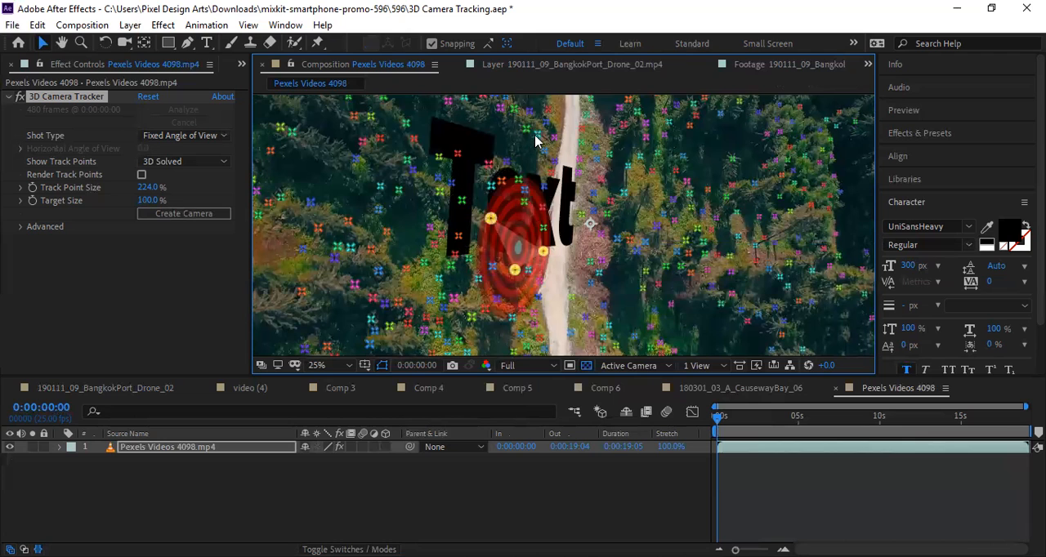
# Create text and a camera from the single track point left of the road, above the log pile.
pyautogui.rightClick(536, 138)
pyautogui.click(555, 148)
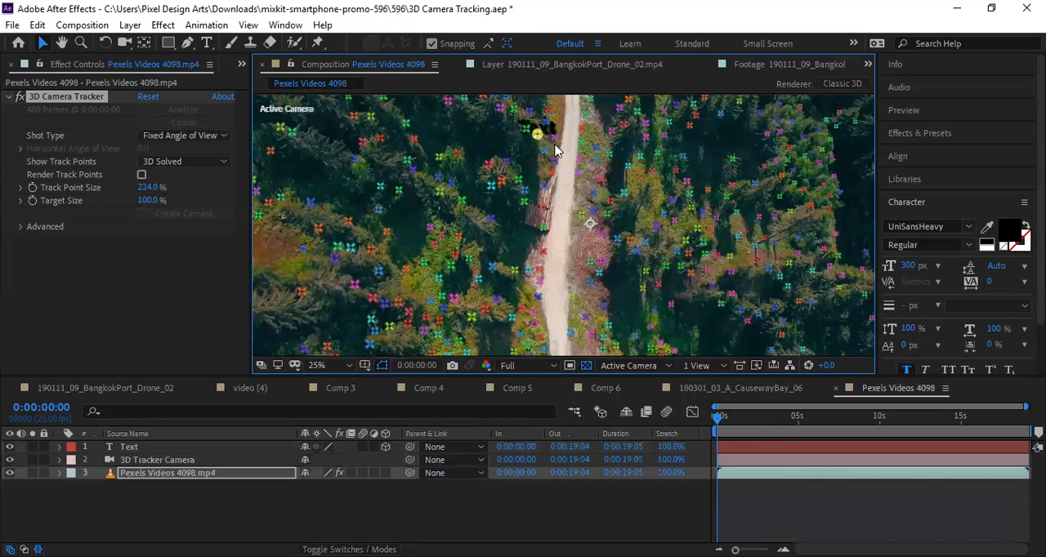
# Undo the last text and camera, and try them on single track points left of the road's lower stretch, undoing each attempt.
pyautogui.hotkey('ctrl', 'z')
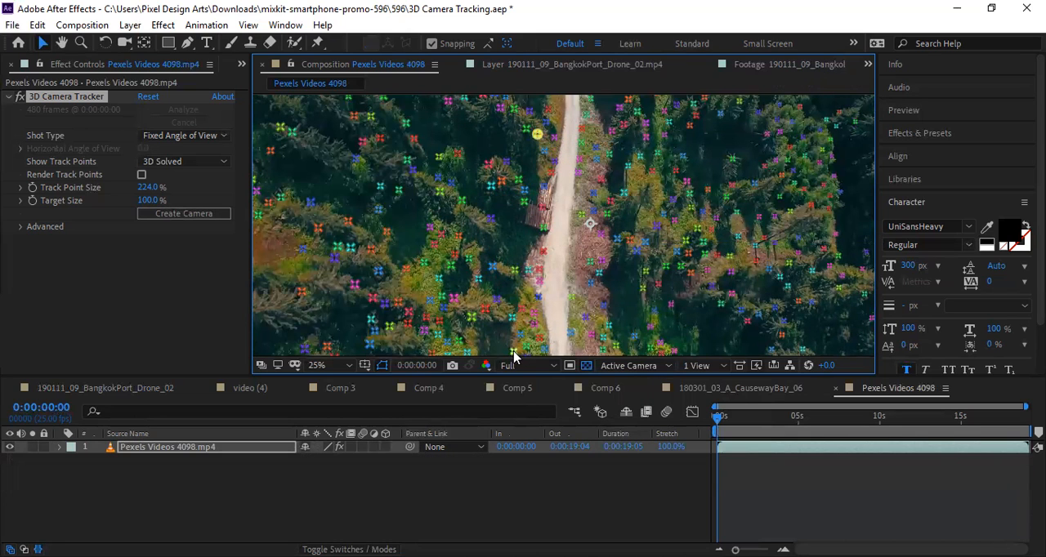
pyautogui.rightClick(513, 357)
pyautogui.click(545, 364)
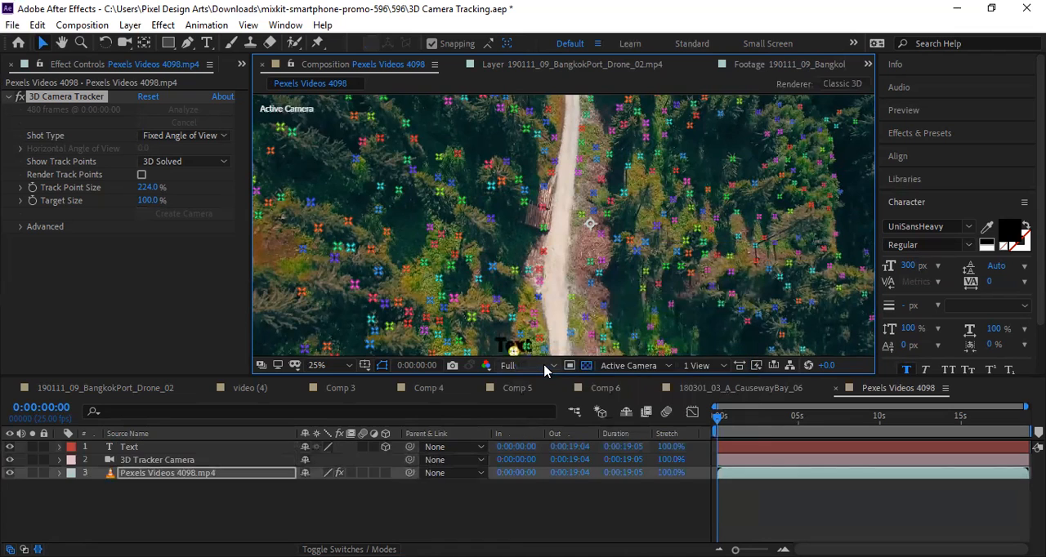
pyautogui.hotkey('ctrl', 'z')
pyautogui.rightClick(513, 320)
pyautogui.click(543, 326)
pyautogui.hotkey('ctrl', 'z')
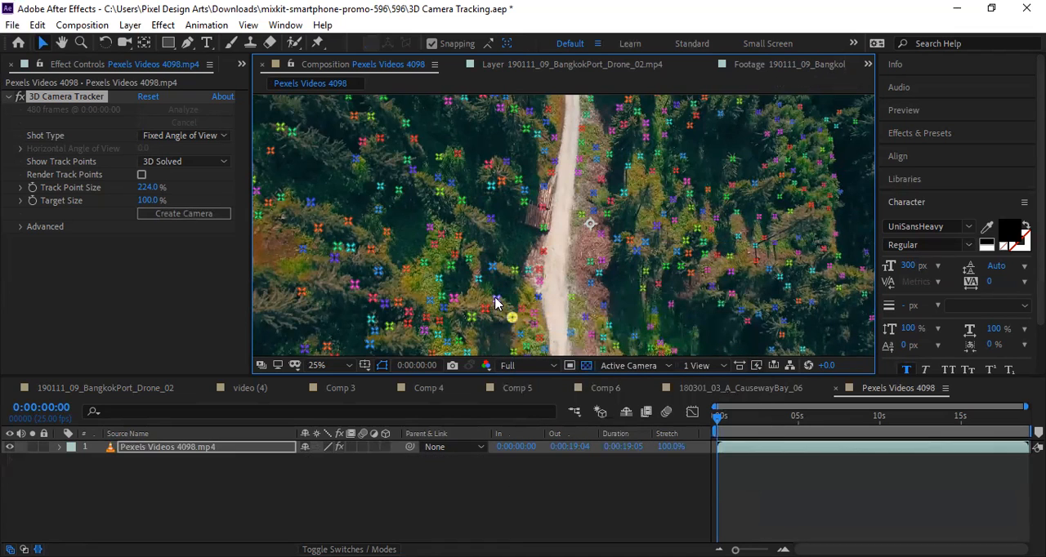
pyautogui.rightClick(495, 302)
pyautogui.click(528, 309)
pyautogui.hotkey('ctrl', 'z')
# Try text and a camera on three-point targets beside the log pile and in the trees left of it, undoing each attempt.
pyautogui.click(537, 276)
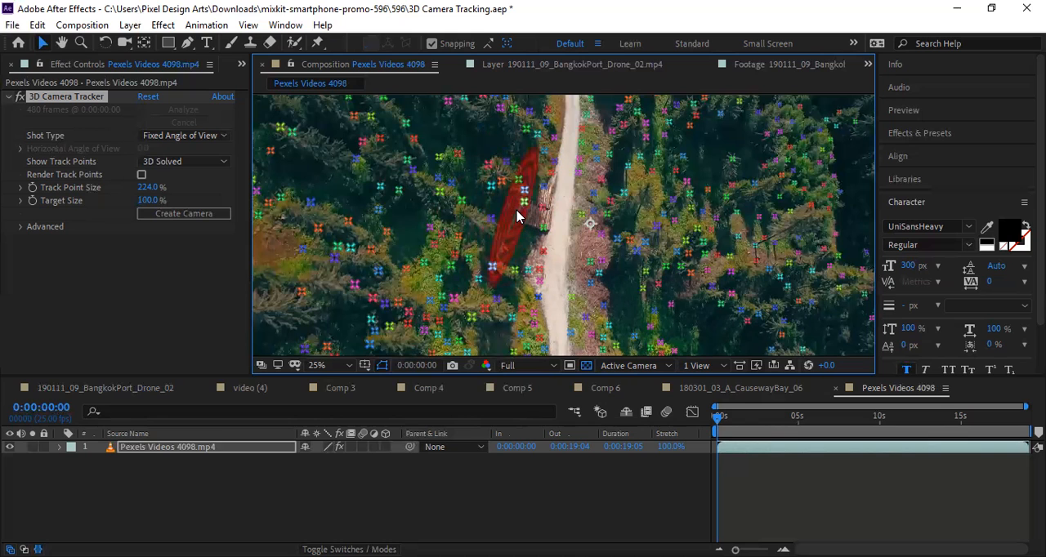
pyautogui.rightClick(516, 215)
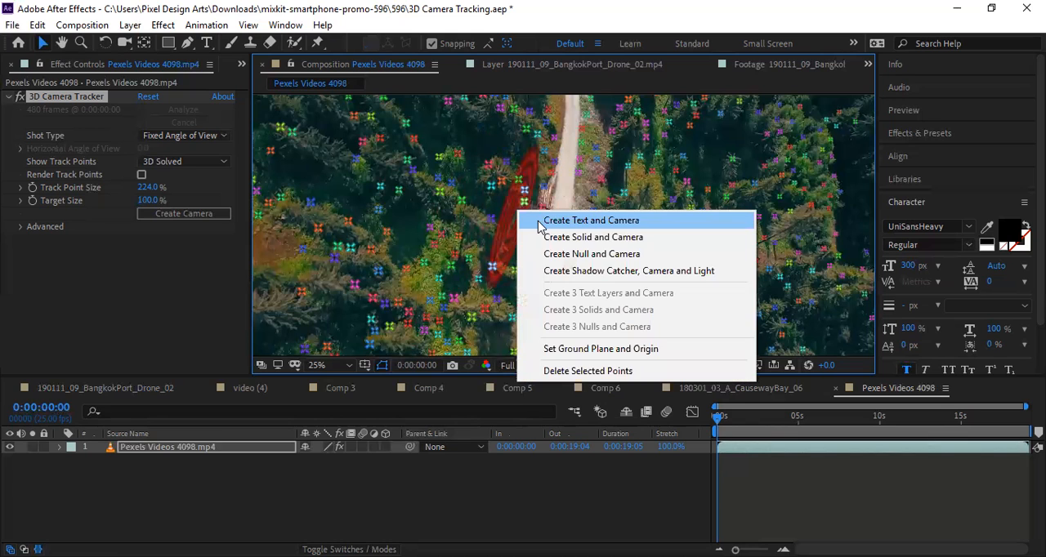
pyautogui.click(537, 224)
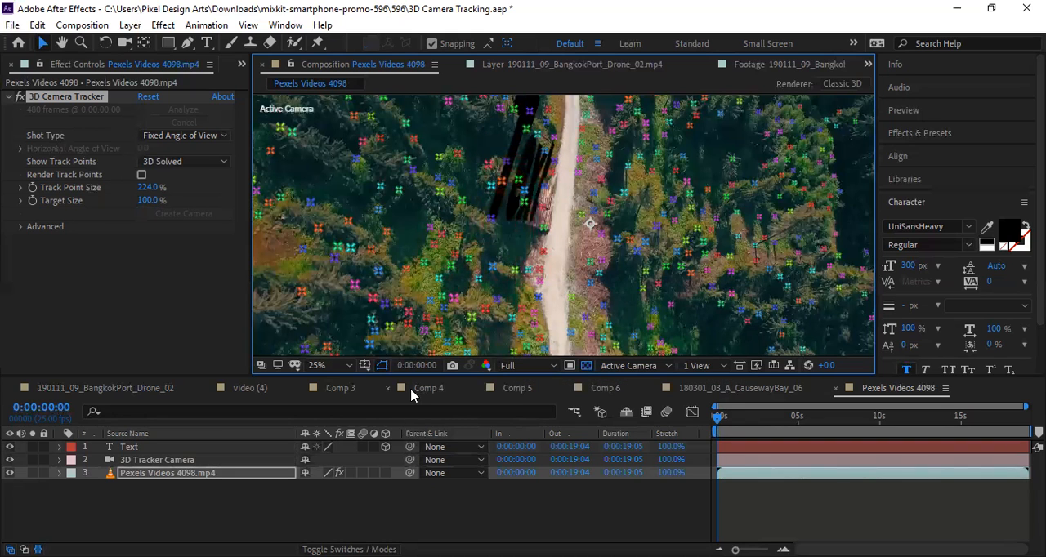
pyautogui.hotkey('ctrl', 'z')
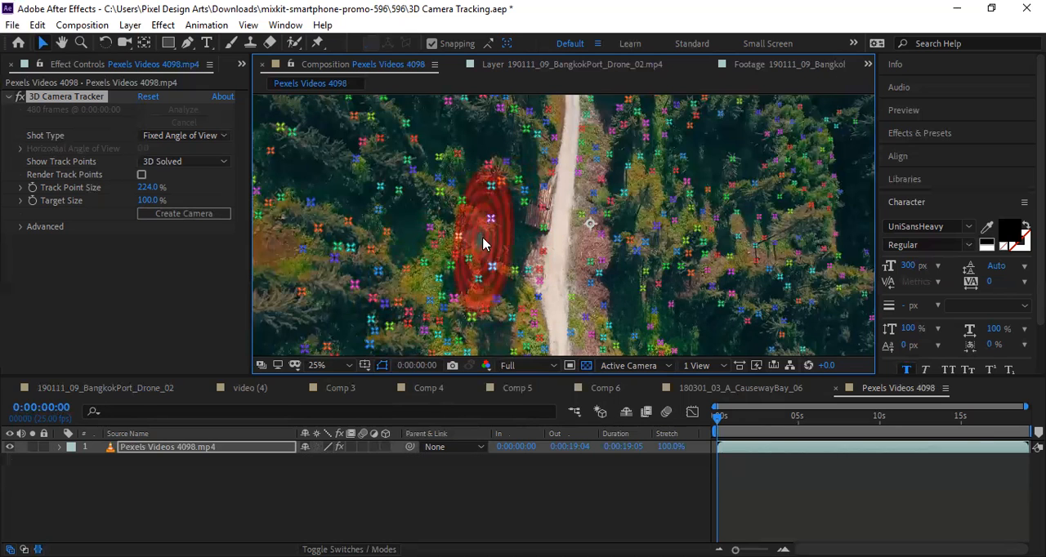
pyautogui.rightClick(490, 248)
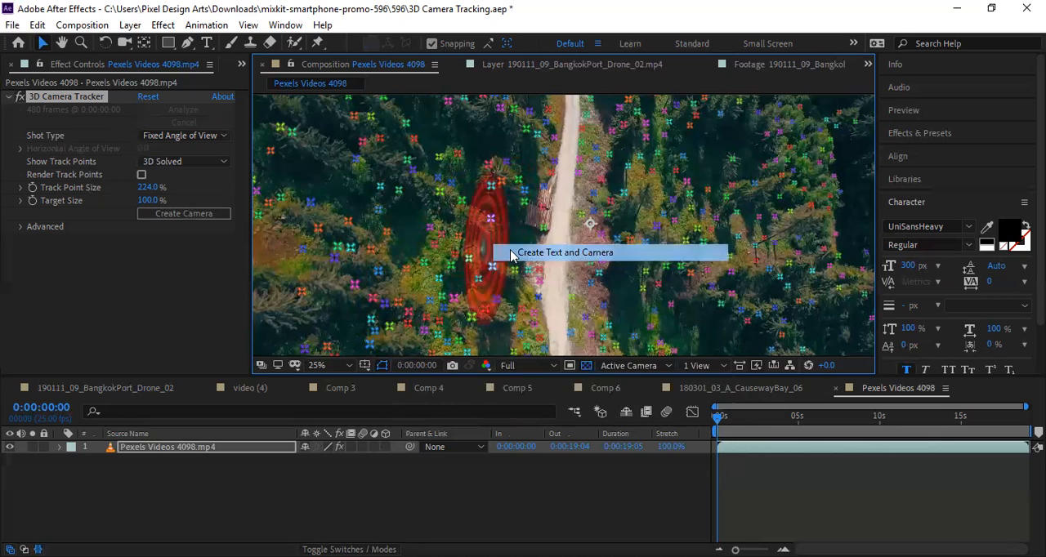
pyautogui.click(512, 257)
pyautogui.hotkey('ctrl', 'z')
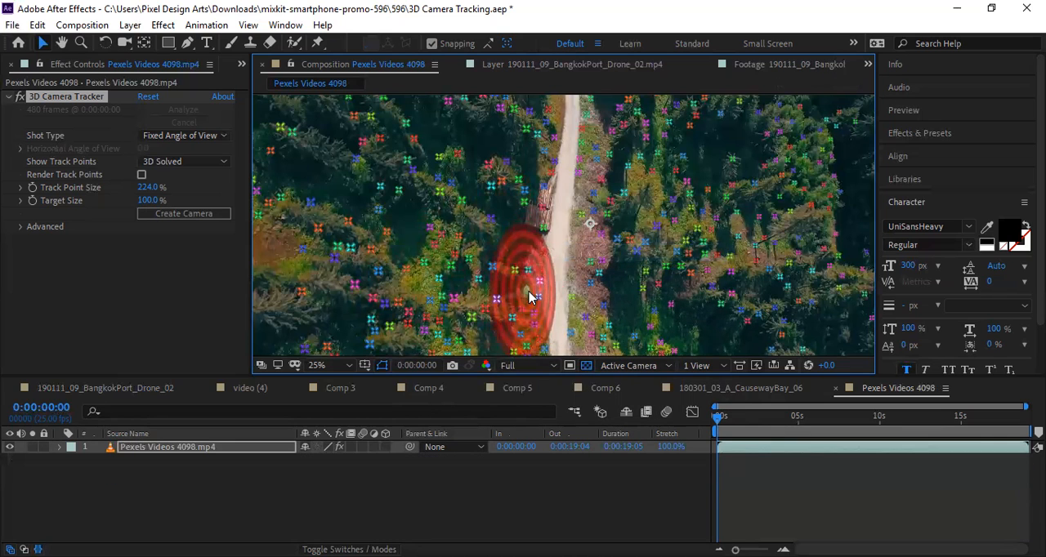
# Create text and a camera from the three-point target in the trees left of the log pile and change the text to "Jungle".
pyautogui.rightClick(492, 248)
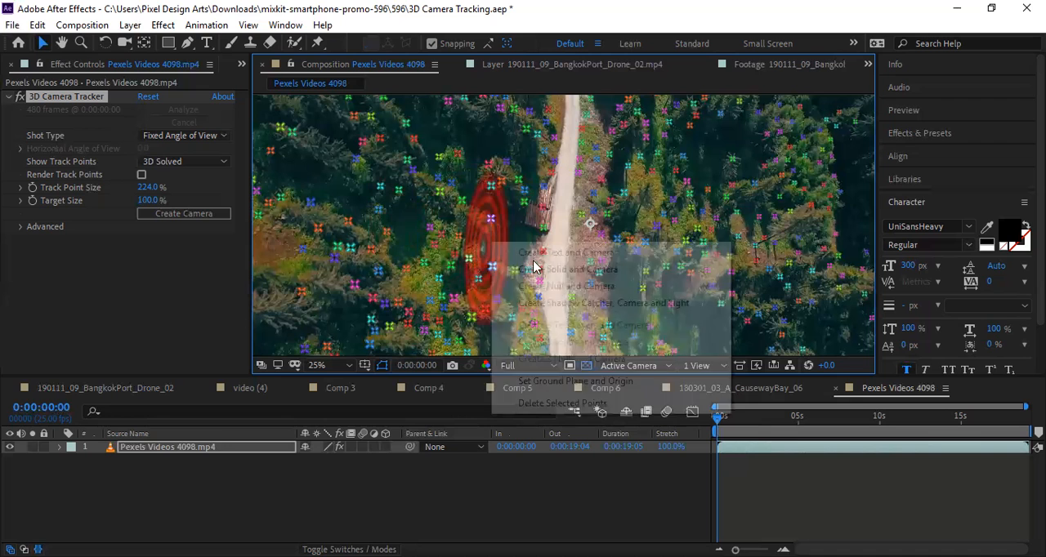
pyautogui.click(533, 256)
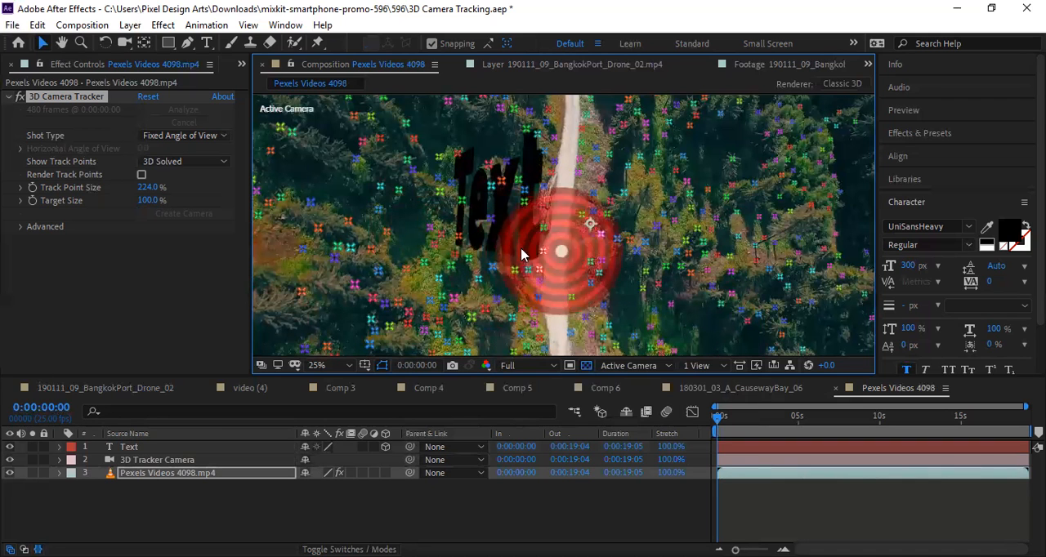
pyautogui.doubleClick(122, 448)
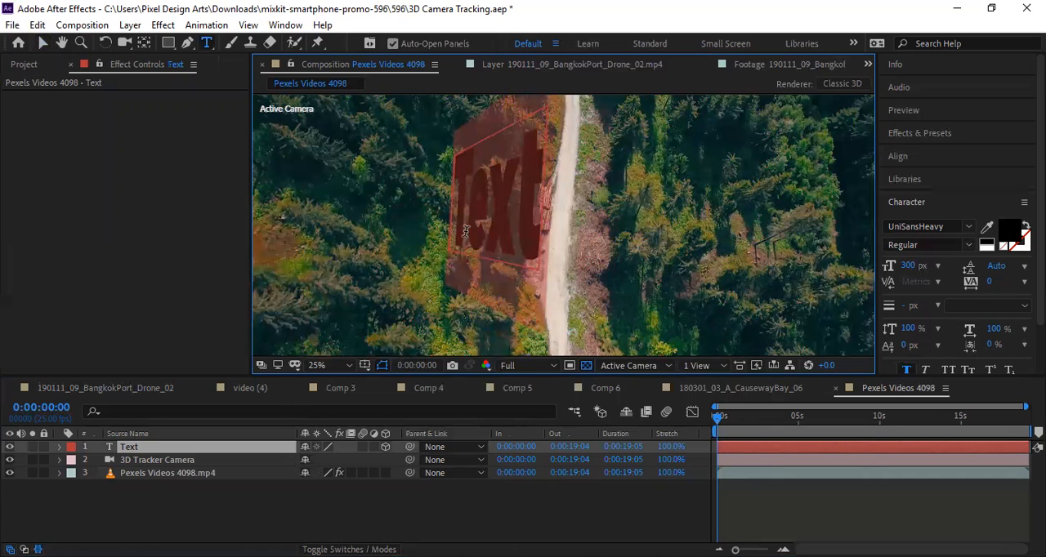
pyautogui.write('Jungle')
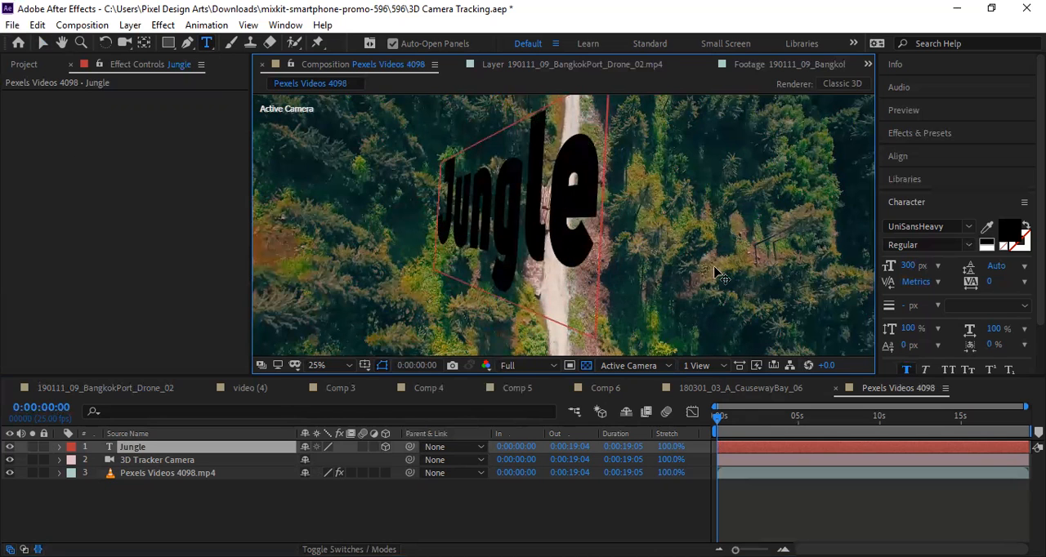
# Change the fill colour of the whole "Jungle" text to white and return to the Selection tool.
pyautogui.hotkey('ctrl', 'a')
pyautogui.click(1009, 244)
pyautogui.moveTo(422, 231); pyautogui.dragTo(331, 182)
pyautogui.click(678, 195)
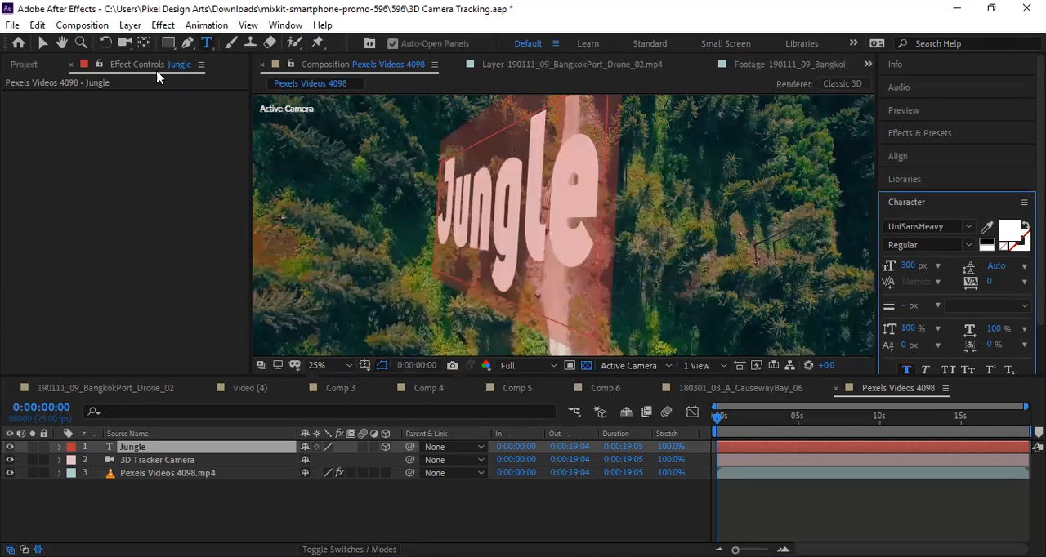
pyautogui.click(42, 42)
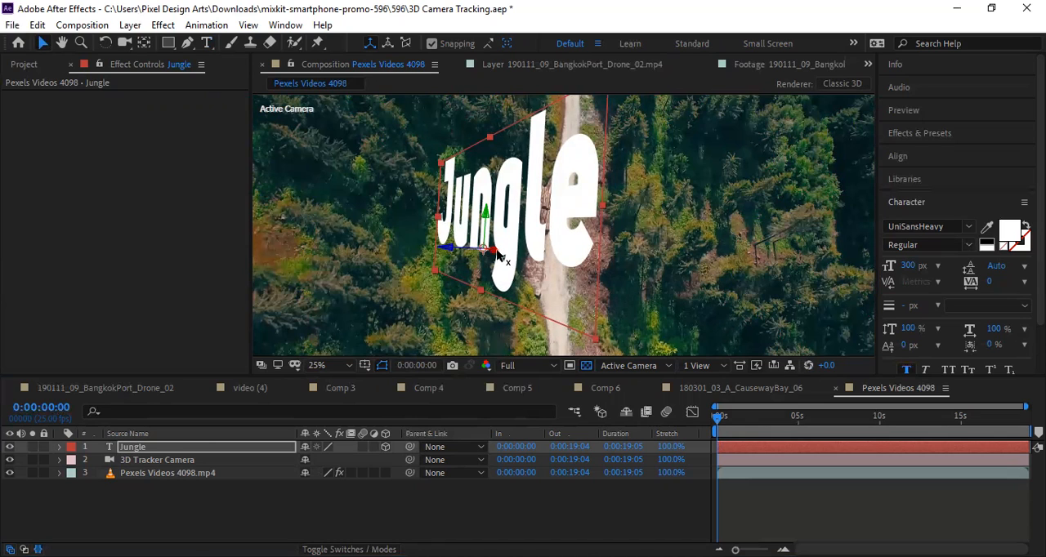
# Move the "Jungle" text along its X axis toward the road and set its font size to 400 px.
pyautogui.moveTo(494, 255); pyautogui.dragTo(723, 262)
pyautogui.moveTo(908, 266); pyautogui.dragTo(935, 272)
pyautogui.click(909, 266)
pyautogui.write('4')
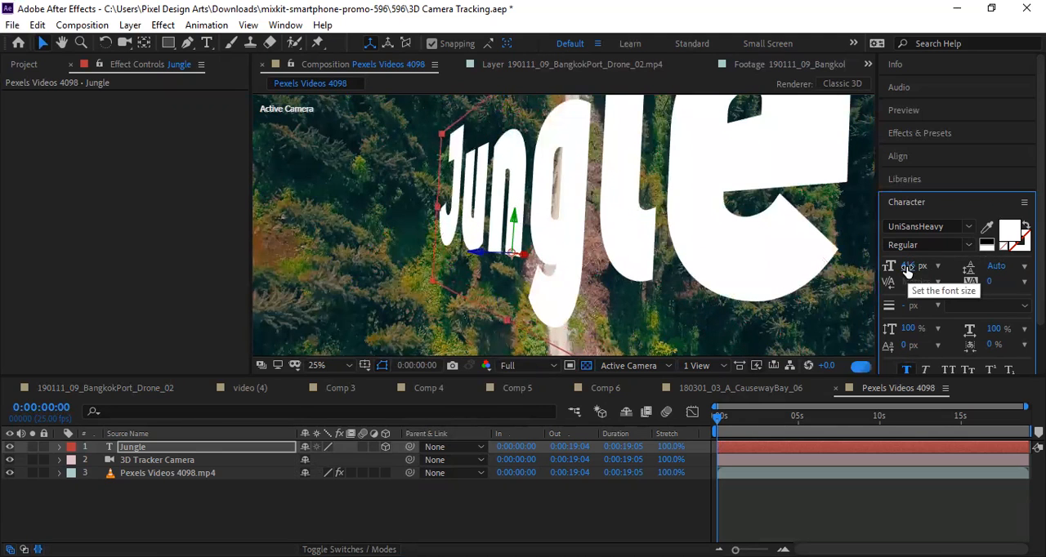
pyautogui.write('00')
pyautogui.press('Return')
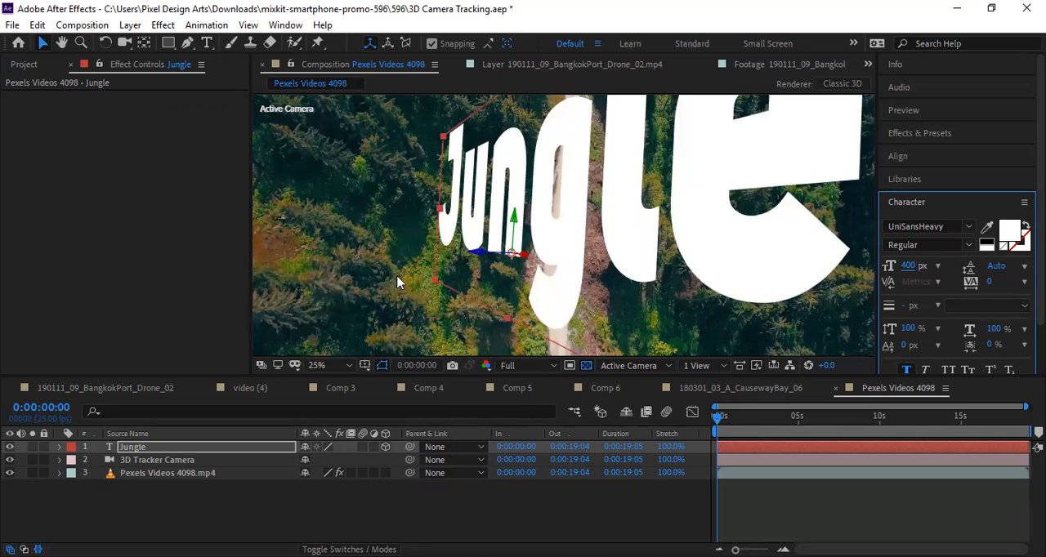
# Reposition the "Jungle" text along its Z, Y and X axes over the trees left of the road and set its font size to 250 px.
pyautogui.moveTo(480, 254); pyautogui.dragTo(241, 264)
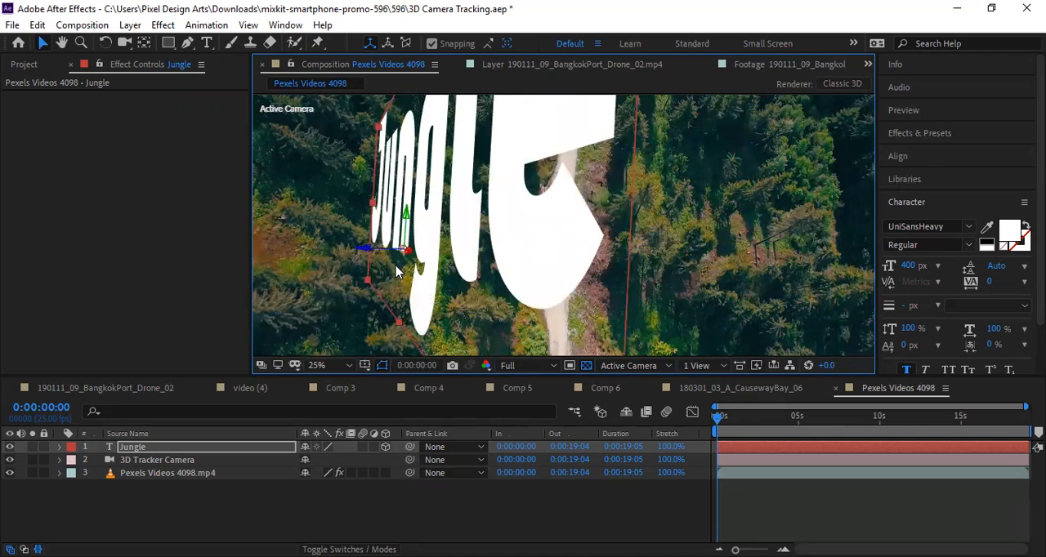
pyautogui.moveTo(408, 218); pyautogui.dragTo(415, 241)
pyautogui.moveTo(408, 253); pyautogui.dragTo(760, 296)
pyautogui.click(908, 265)
pyautogui.write('250')
pyautogui.press('Return')
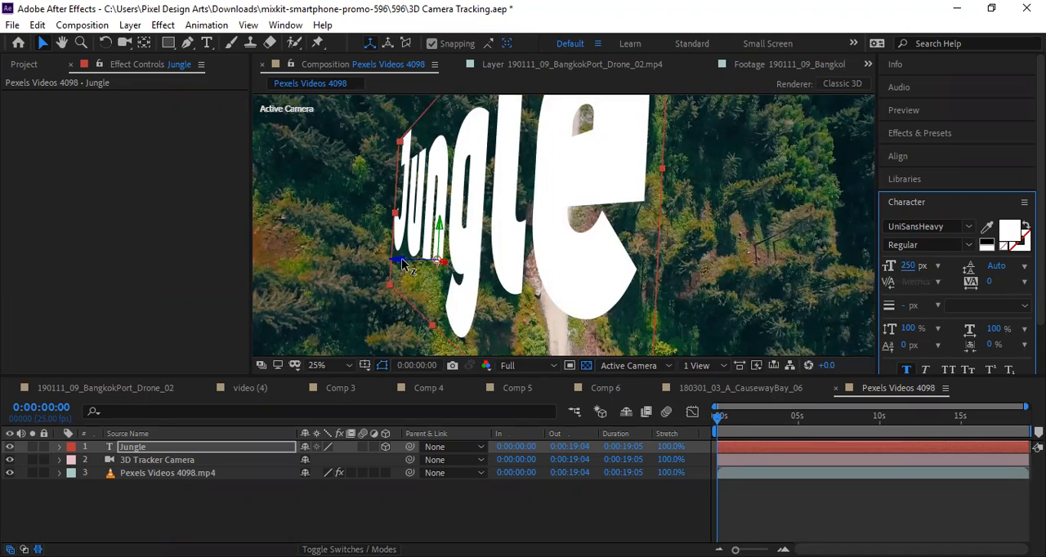
pyautogui.moveTo(392, 261); pyautogui.dragTo(584, 162)
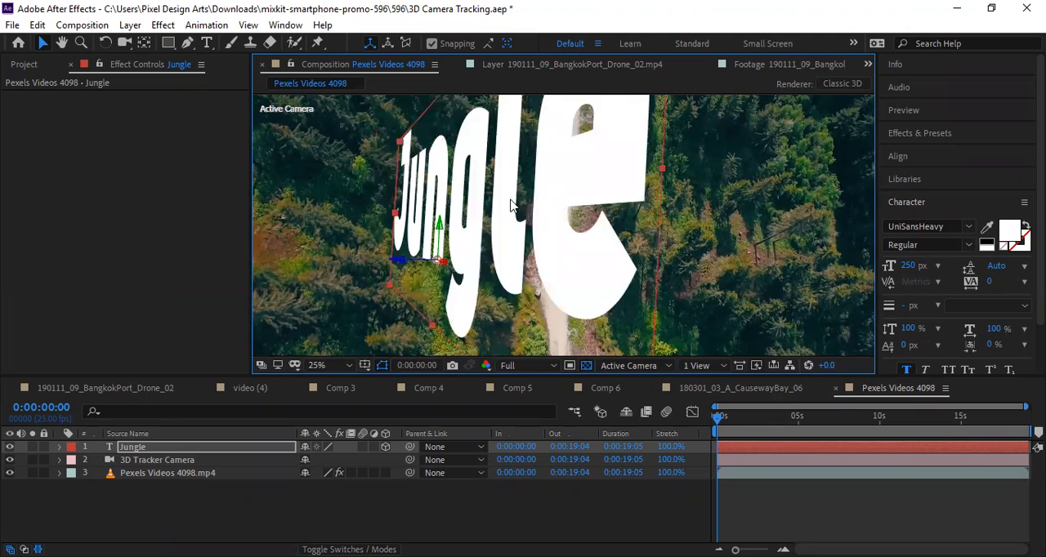
# Adjust the Jungle layer's Position in its Transform properties to about 855.6, 3013.2, 607.2.
pyautogui.click(59, 448)
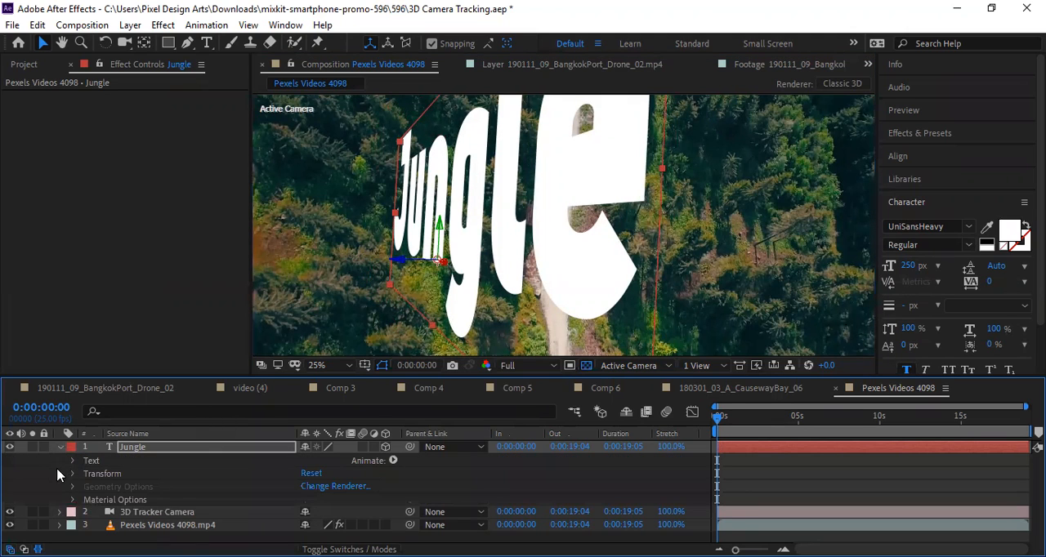
pyautogui.click(73, 474)
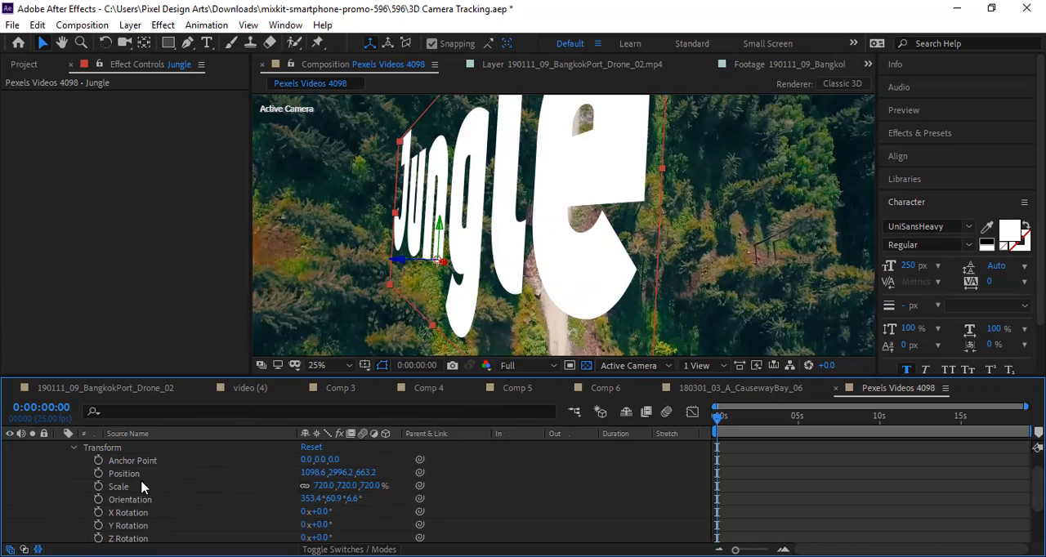
pyautogui.click(243, 473)
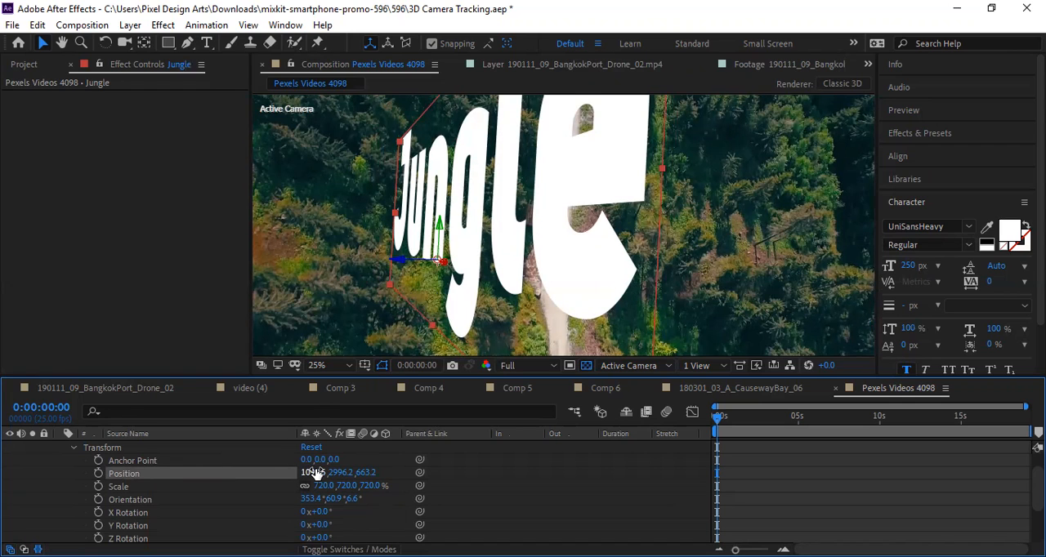
pyautogui.moveTo(310, 472); pyautogui.dragTo(163, 496)
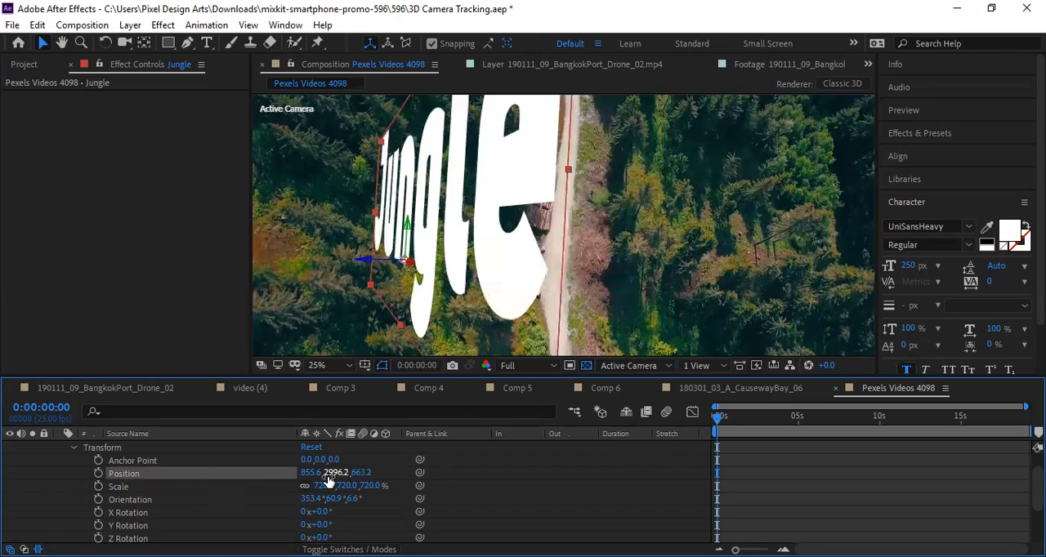
pyautogui.moveTo(335, 477); pyautogui.dragTo(340, 485)
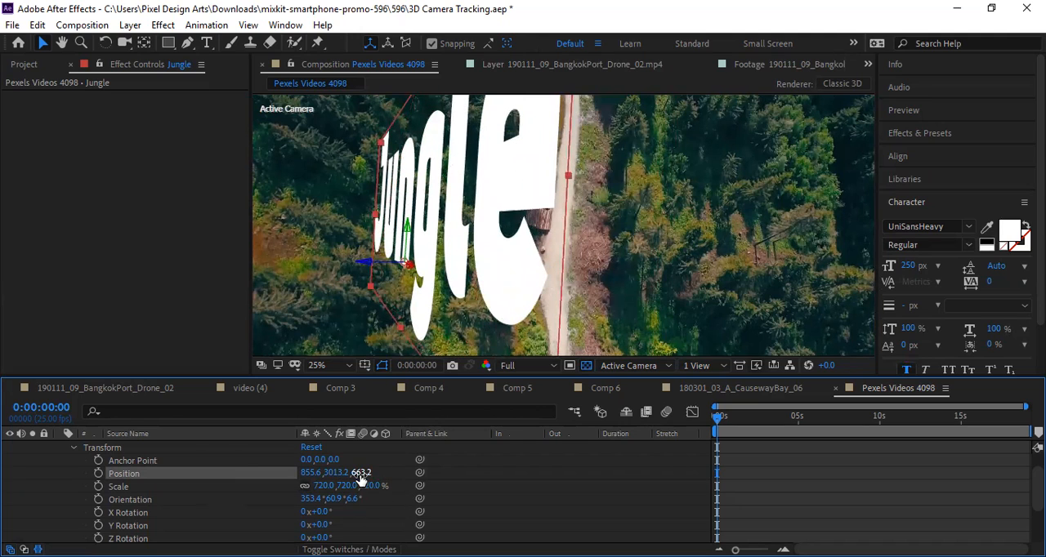
pyautogui.moveTo(362, 473); pyautogui.dragTo(319, 475)
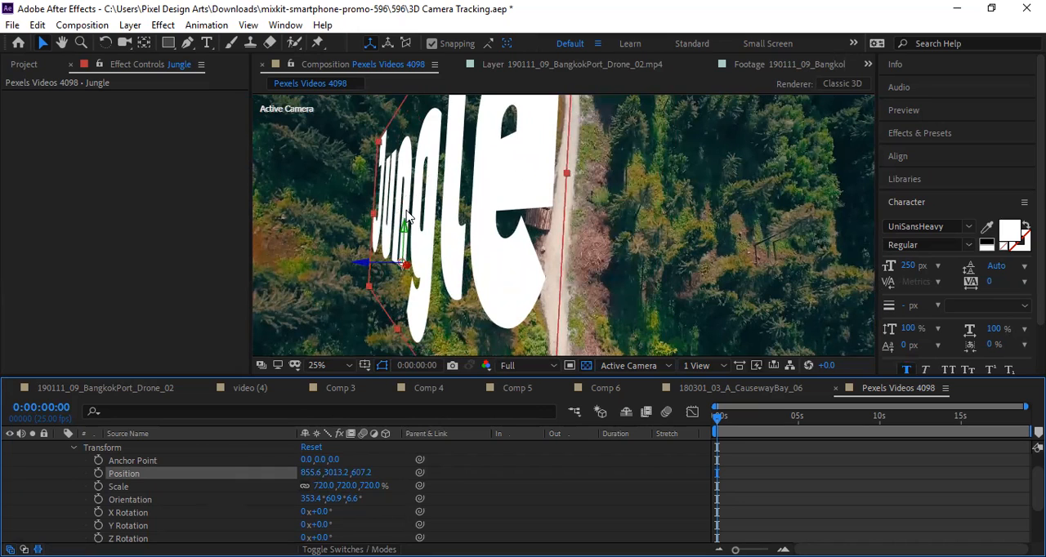
# Shift the "Jungle" text along its X axis and set its X position to 1000.
pyautogui.moveTo(406, 270); pyautogui.dragTo(591, 299)
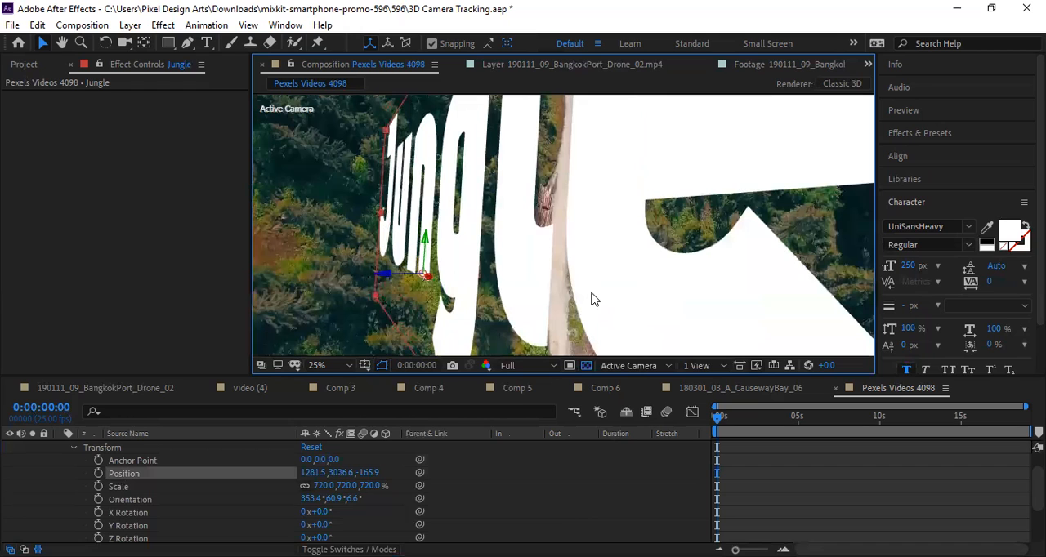
pyautogui.click(311, 473)
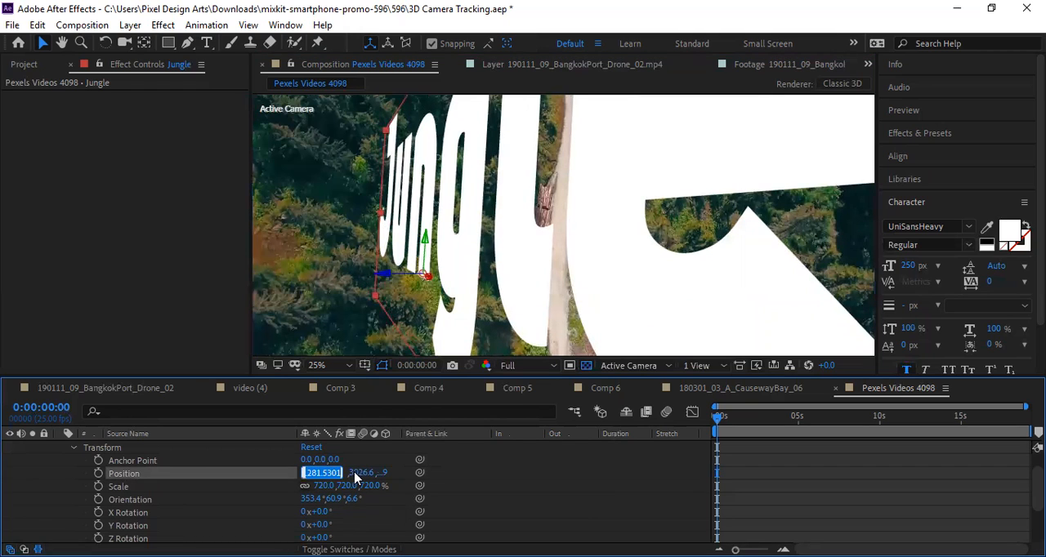
pyautogui.write('1000')
pyautogui.press('Return')
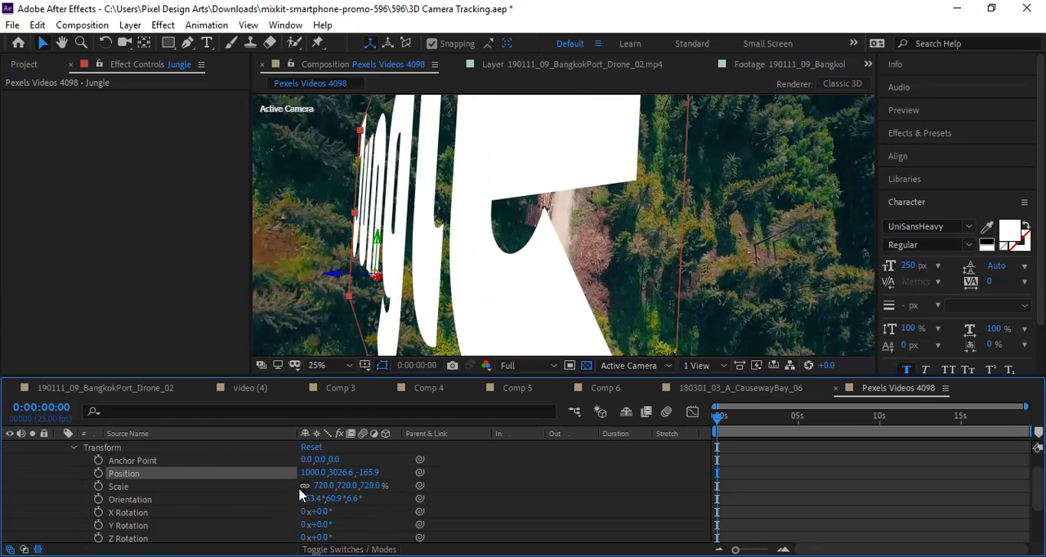
# Set the Jungle layer's linked Scale to 500%.
pyautogui.click(212, 486)
pyautogui.click(325, 487)
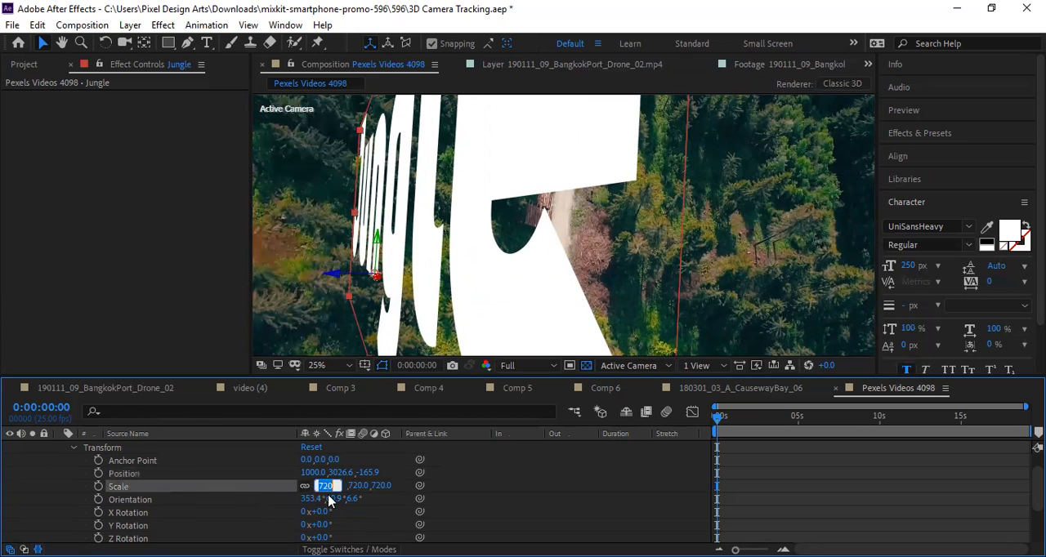
pyautogui.write('500')
pyautogui.press('Return')
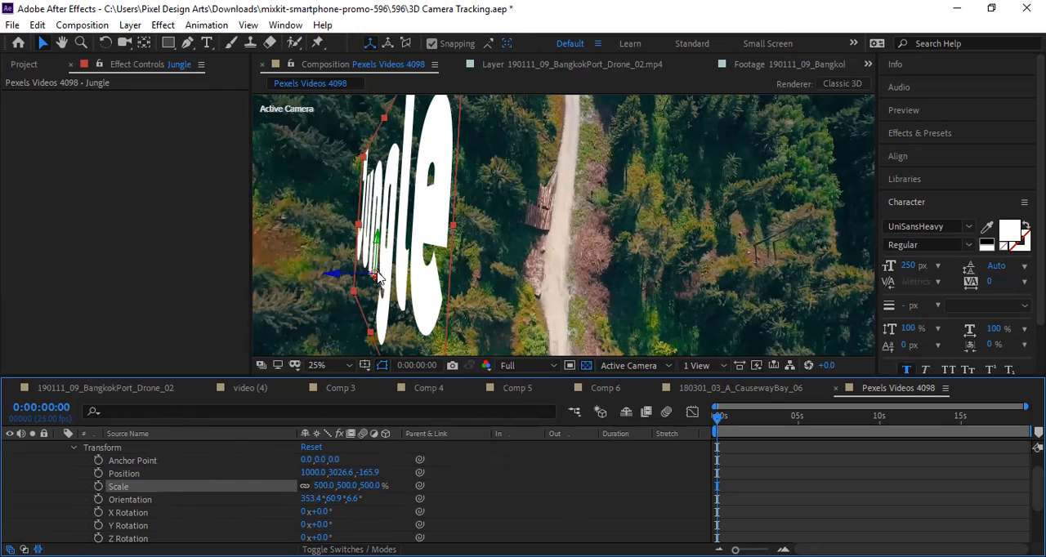
# Move the "Jungle" text along its X axis to about 1763.0, 3050.7, -1550.9, undo a further shift, and collapse the Transform properties.
pyautogui.moveTo(374, 276); pyautogui.dragTo(833, 286)
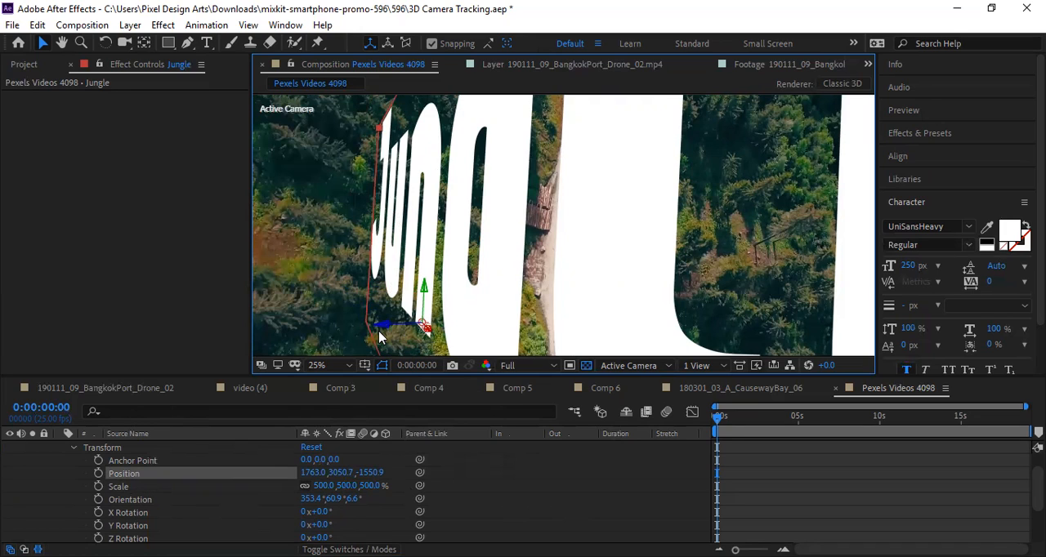
pyautogui.moveTo(387, 329); pyautogui.dragTo(325, 335)
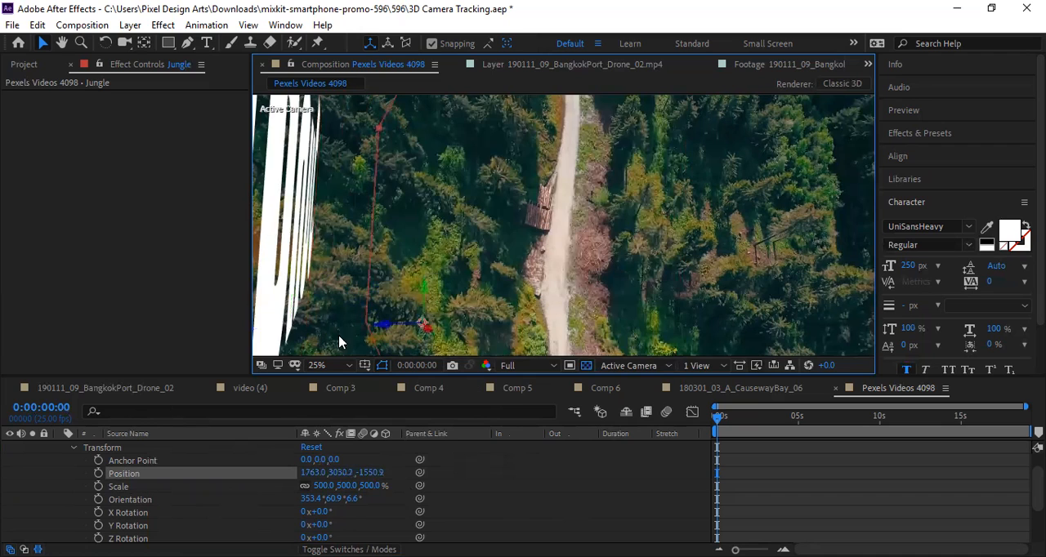
pyautogui.hotkey('ctrl', 'z')
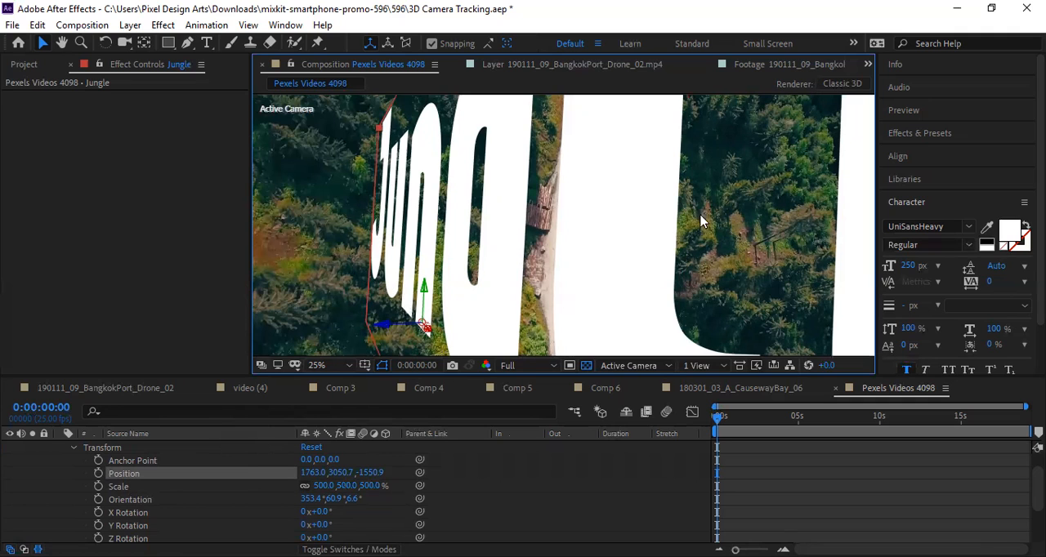
pyautogui.click(74, 452)
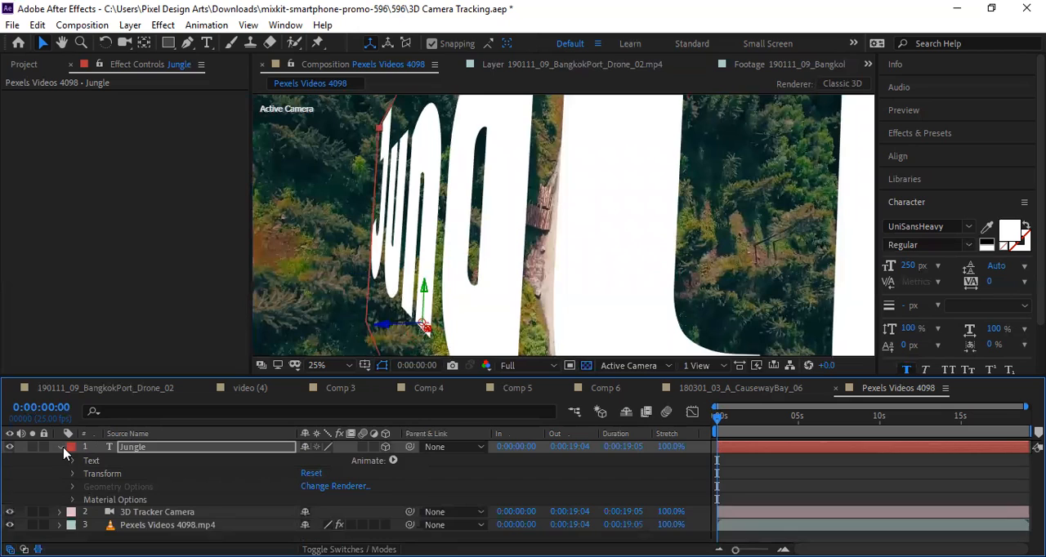
# Collapse the Jungle layer's properties and set its font size to 100 px.
pyautogui.click(61, 449)
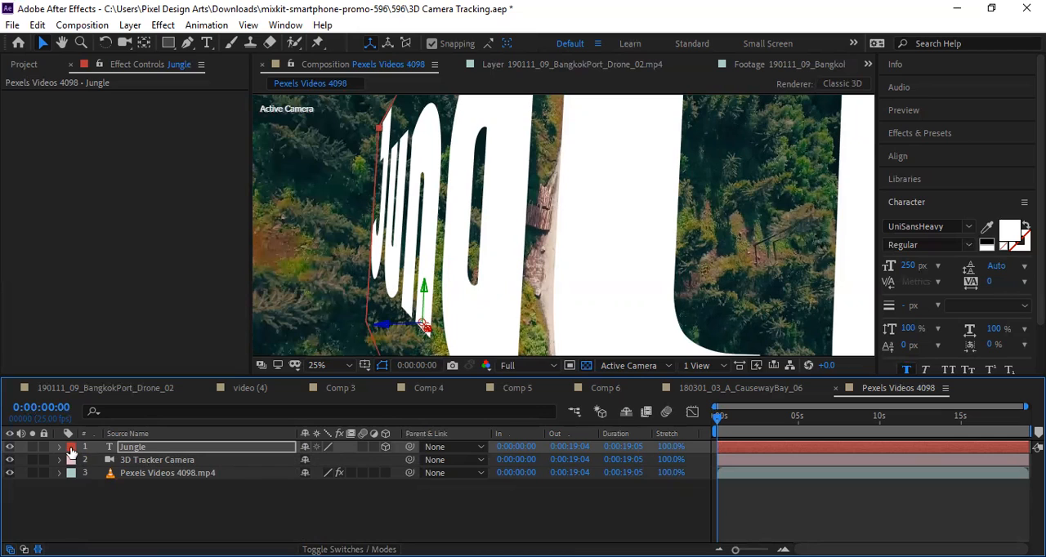
pyautogui.click(911, 266)
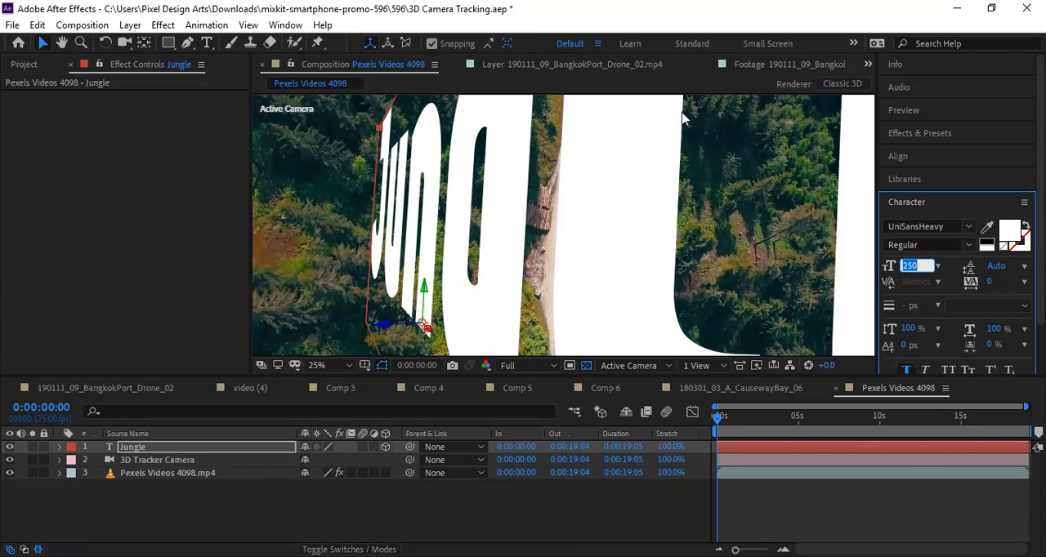
pyautogui.write('100')
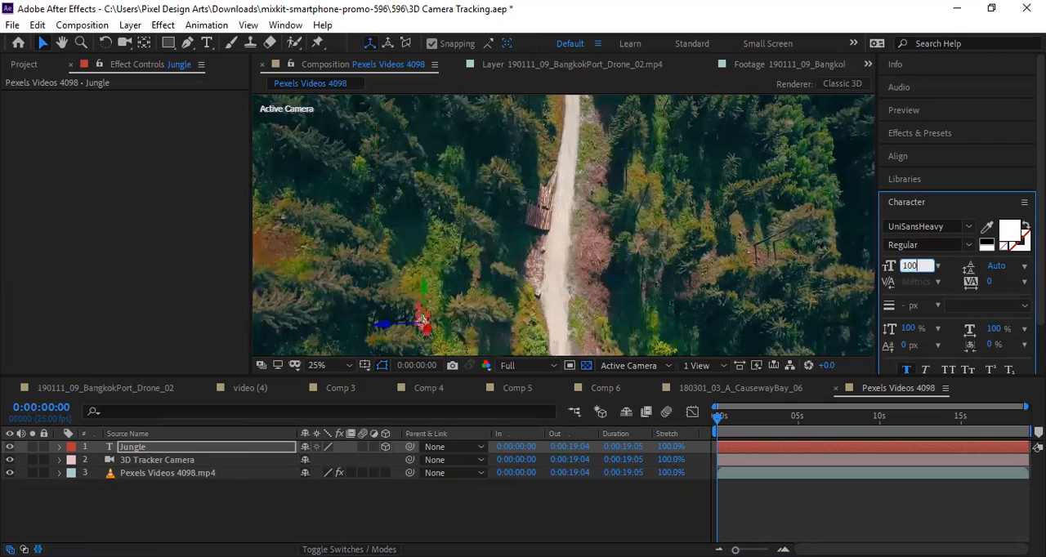
pyautogui.press('Return')
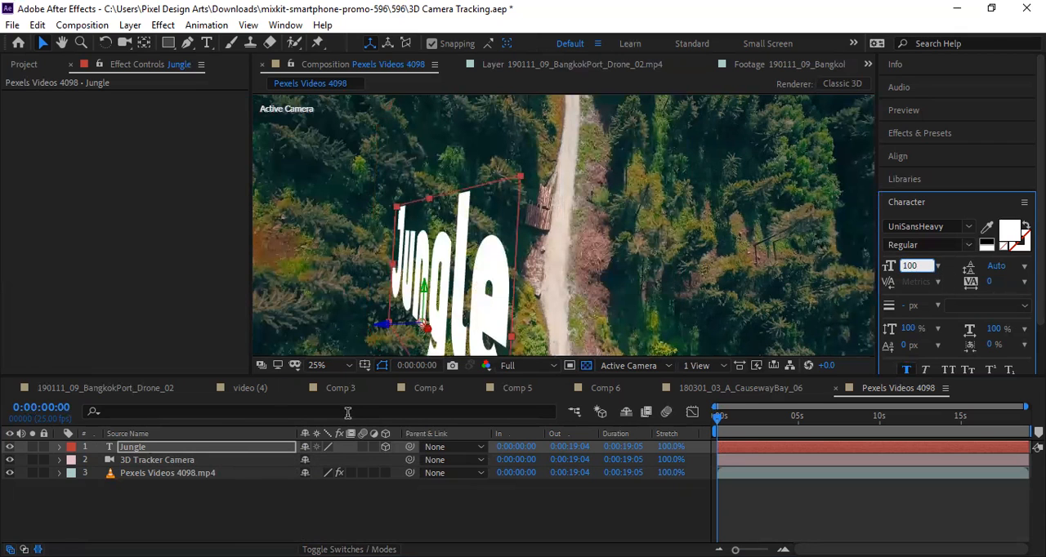
# Raise the "Jungle" text along its Y axis and move it along X to the other side of the road.
pyautogui.moveTo(424, 290); pyautogui.dragTo(431, 259)
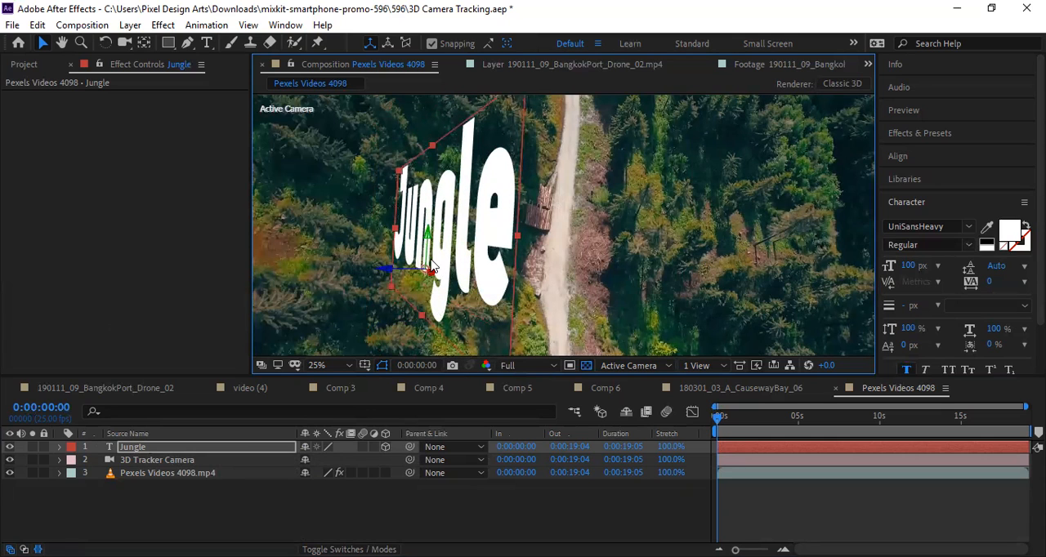
pyautogui.click(59, 448)
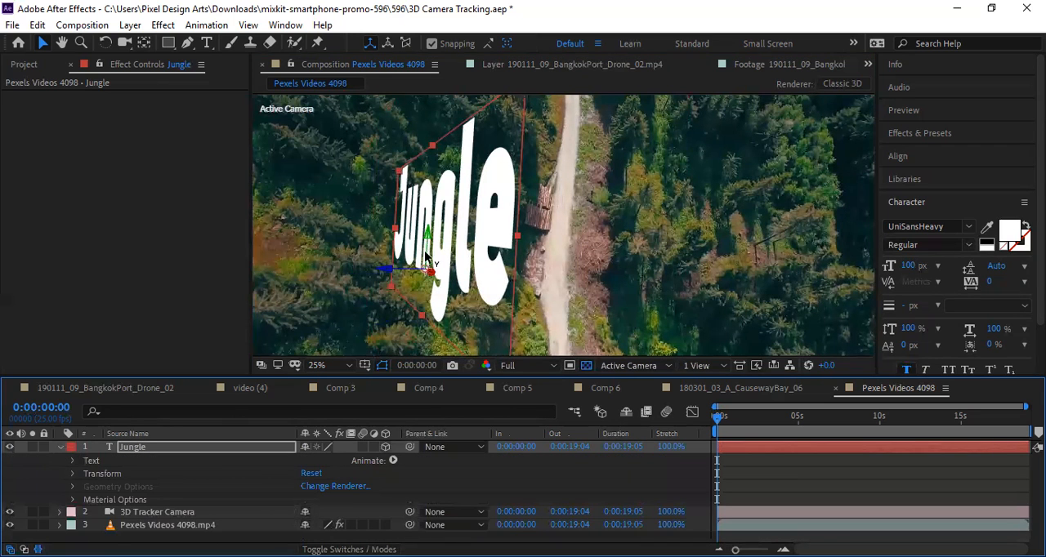
pyautogui.moveTo(430, 236)
pyautogui.mouseDown()
pyautogui.moveTo(430, 221)
pyautogui.moveTo(430, 233)
pyautogui.mouseUp()
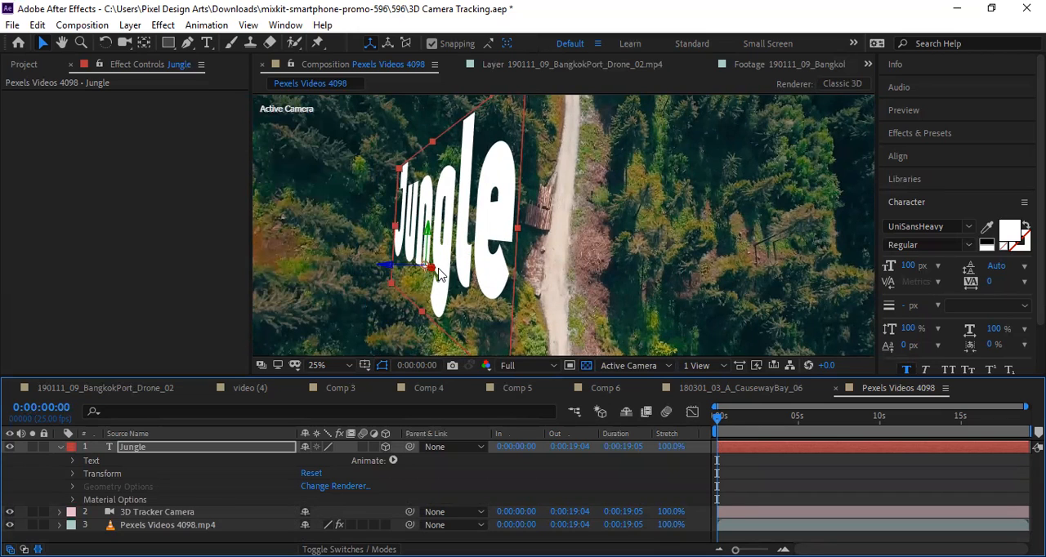
pyautogui.moveTo(431, 271); pyautogui.dragTo(938, 270)
pyautogui.moveTo(646, 286); pyautogui.dragTo(582, 329)
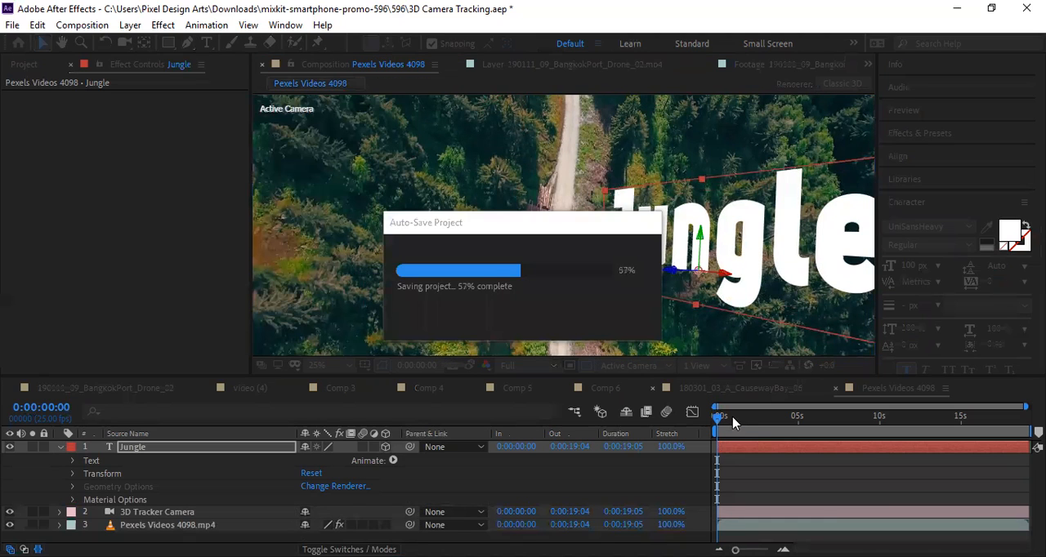
# Preview the tracked "Jungle" text and shorten the work area to end at about 5 seconds.
pyautogui.press('space')
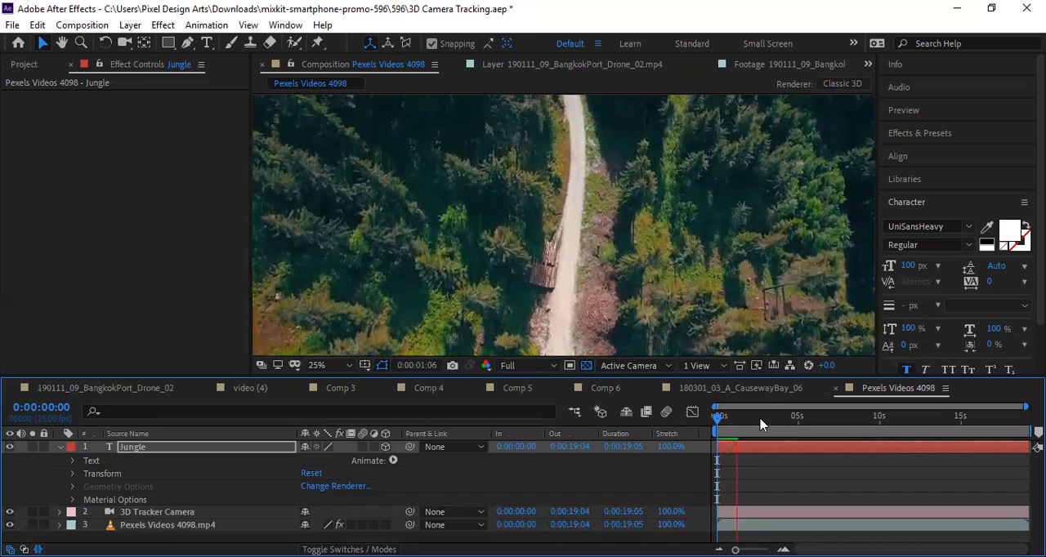
pyautogui.press('space')
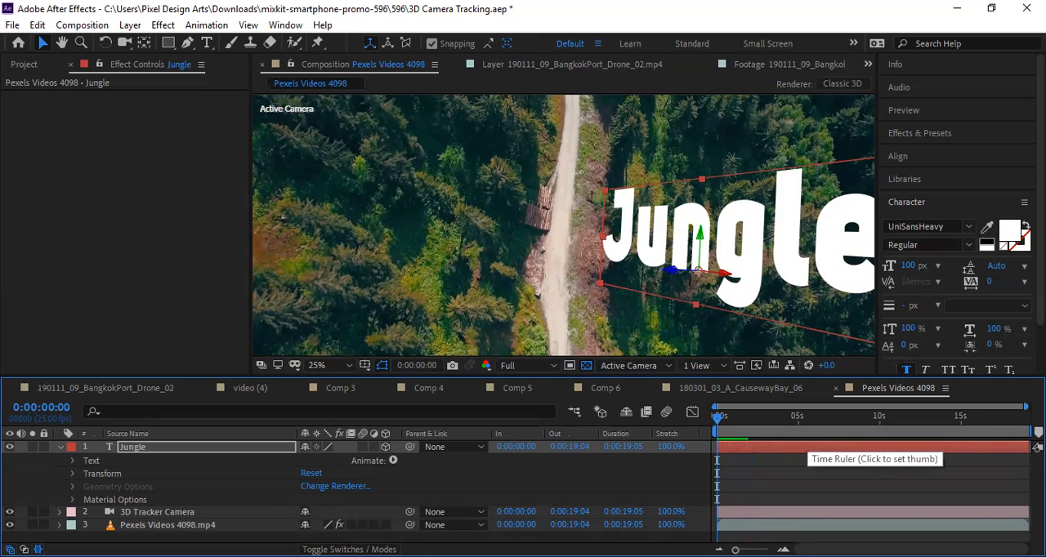
pyautogui.moveTo(1025, 431); pyautogui.dragTo(799, 455)
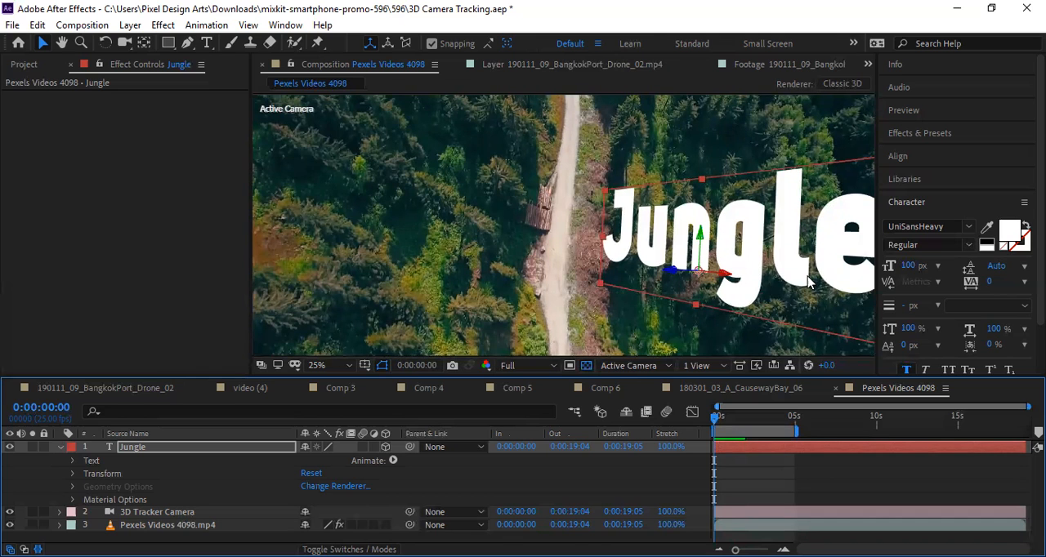
# Shift the "Jungle" text toward the road and raise it above the trees, to about position 2624, 2475, -1050.
pyautogui.moveTo(774, 268); pyautogui.dragTo(748, 267)
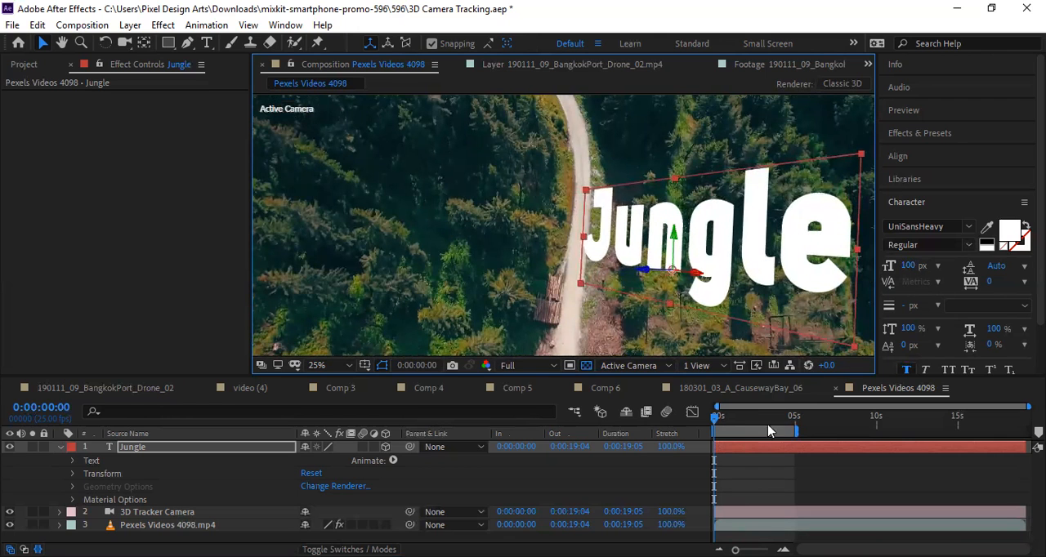
pyautogui.moveTo(739, 414); pyautogui.dragTo(697, 429)
pyautogui.moveTo(714, 248); pyautogui.dragTo(723, 129)
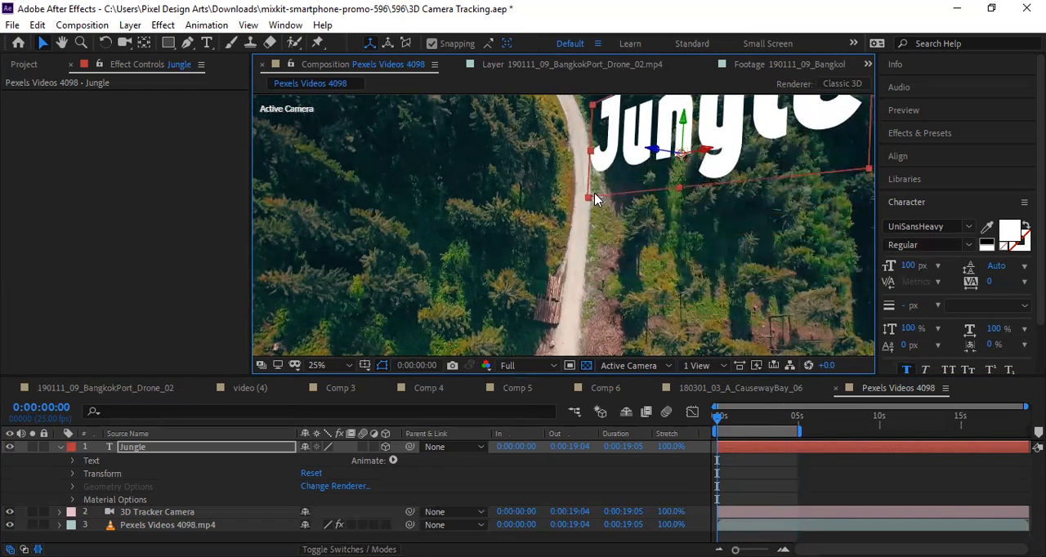
# Shrink the "Jungle" text with its corner handle to a scale of about 265.4% wide and 165.1% high.
pyautogui.moveTo(589, 201)
pyautogui.mouseDown()
pyautogui.moveTo(644, 173)
pyautogui.moveTo(586, 185)
pyautogui.mouseUp()
pyautogui.hotkey('ctrl', 'z')
pyautogui.hotkey('ctrl', 'shift', 'z')
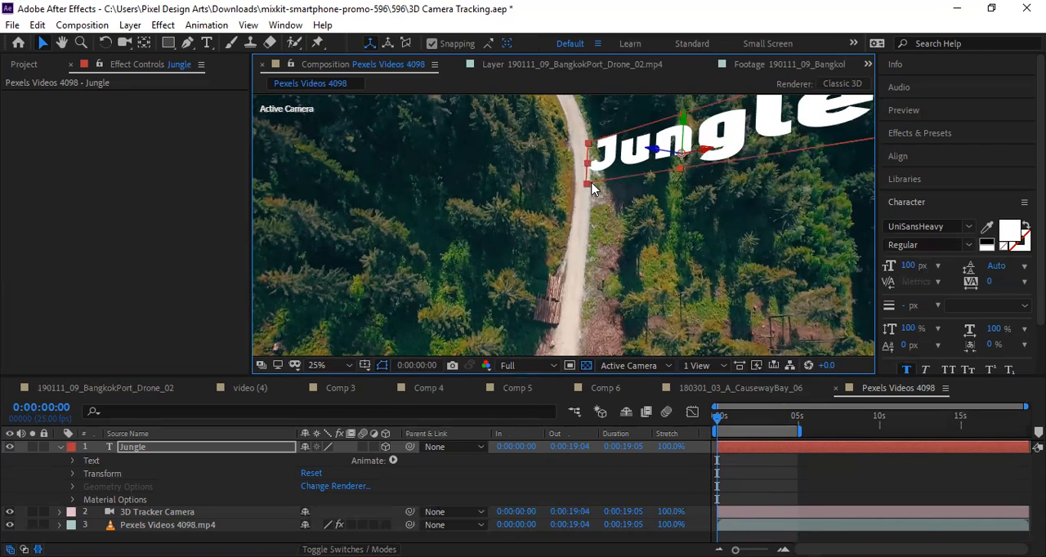
pyautogui.moveTo(585, 186); pyautogui.dragTo(639, 170)
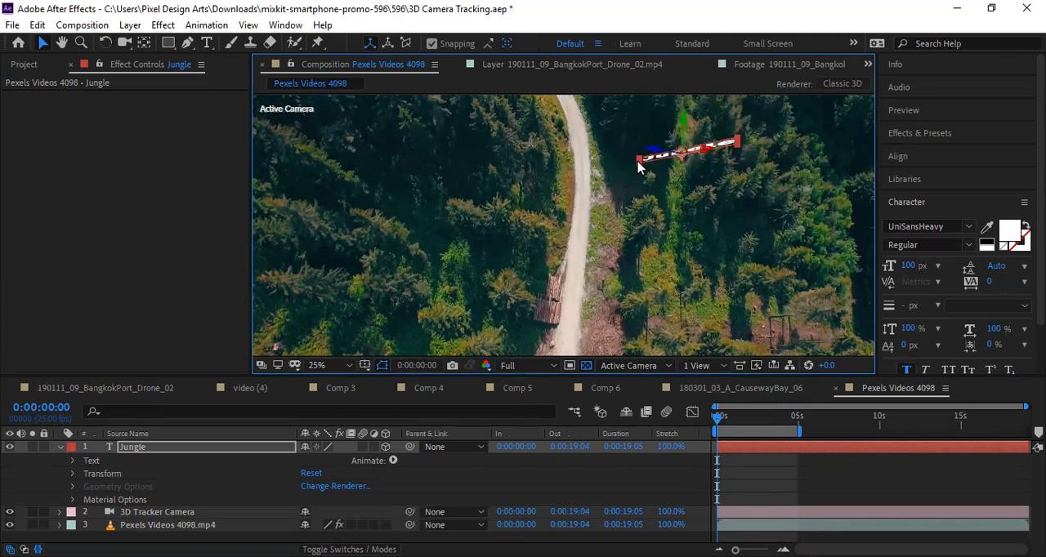
pyautogui.moveTo(630, 171); pyautogui.dragTo(625, 178)
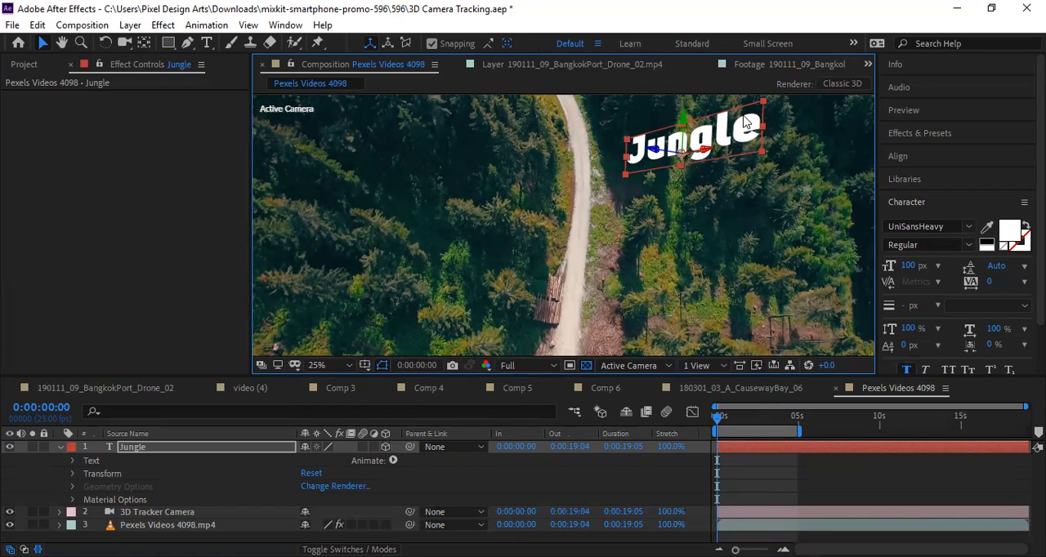
pyautogui.moveTo(629, 145); pyautogui.dragTo(623, 172)
# View the Jungle layer's Transform properties, try resizing the text from its lower corner, undo it, and collapse the properties.
pyautogui.click(72, 461)
pyautogui.scroll(-1, 239, 481)
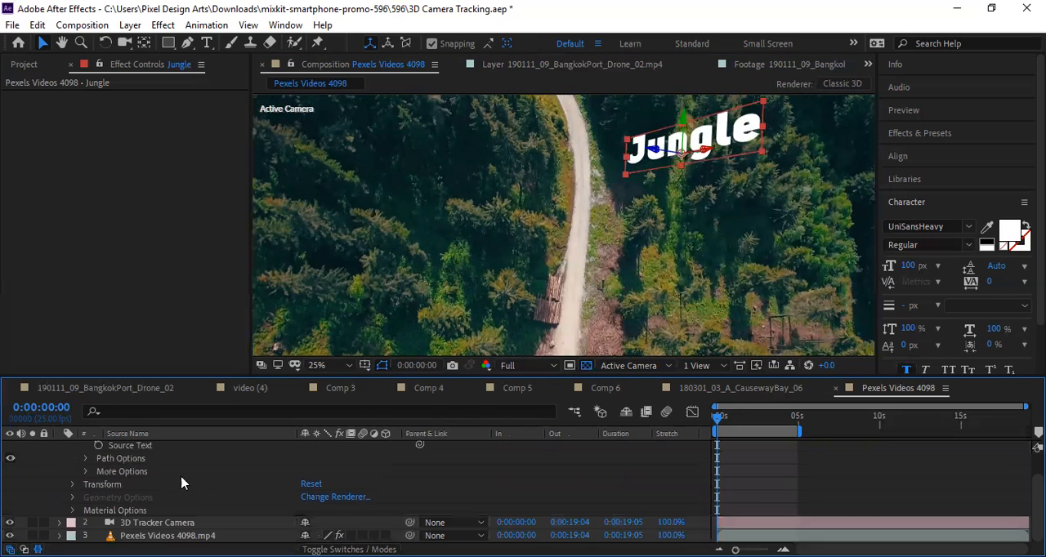
pyautogui.click(72, 489)
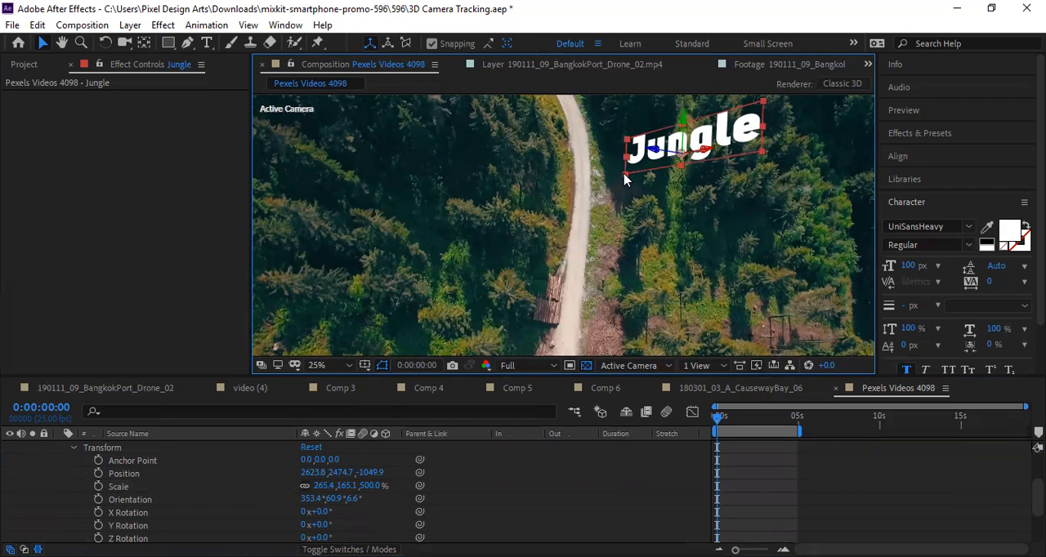
pyautogui.moveTo(625, 176); pyautogui.dragTo(601, 181)
pyautogui.hotkey('ctrl', 'z')
pyautogui.hotkey('ctrl', 'z')
pyautogui.click(75, 448)
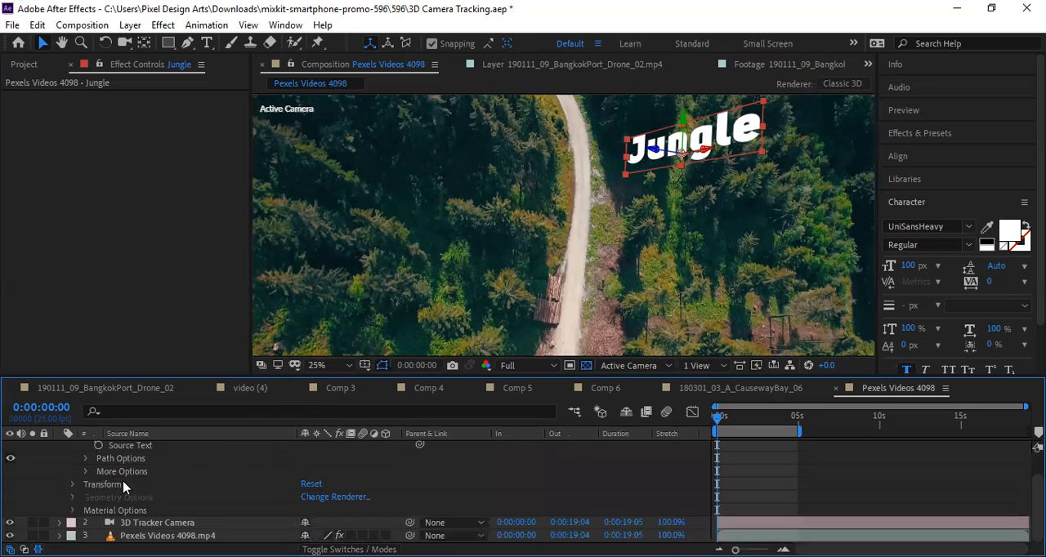
pyautogui.scroll(1, 124, 487)
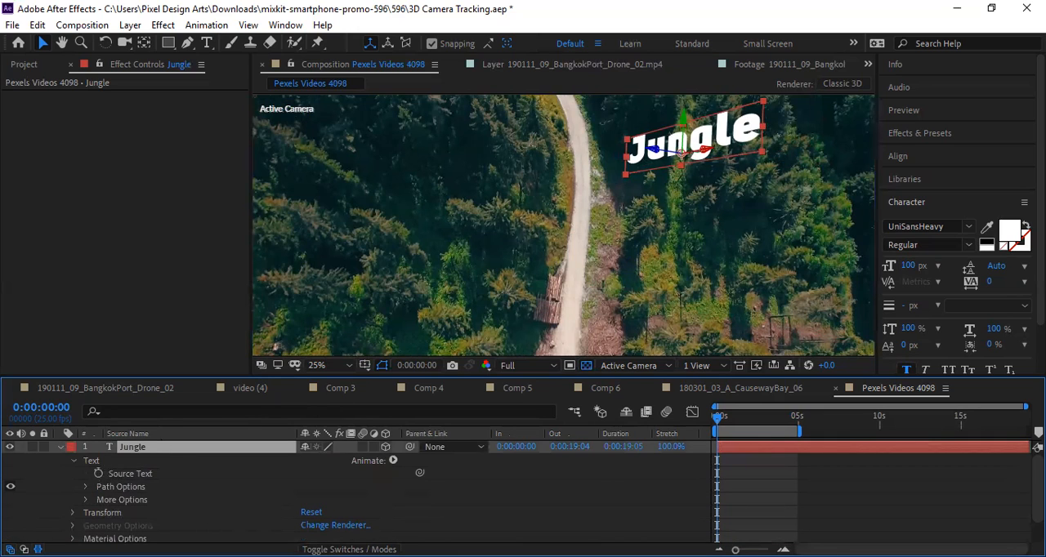
# Preview the resized "Jungle" text from the start of the composition.
pyautogui.click(714, 420)
pyautogui.press('space')
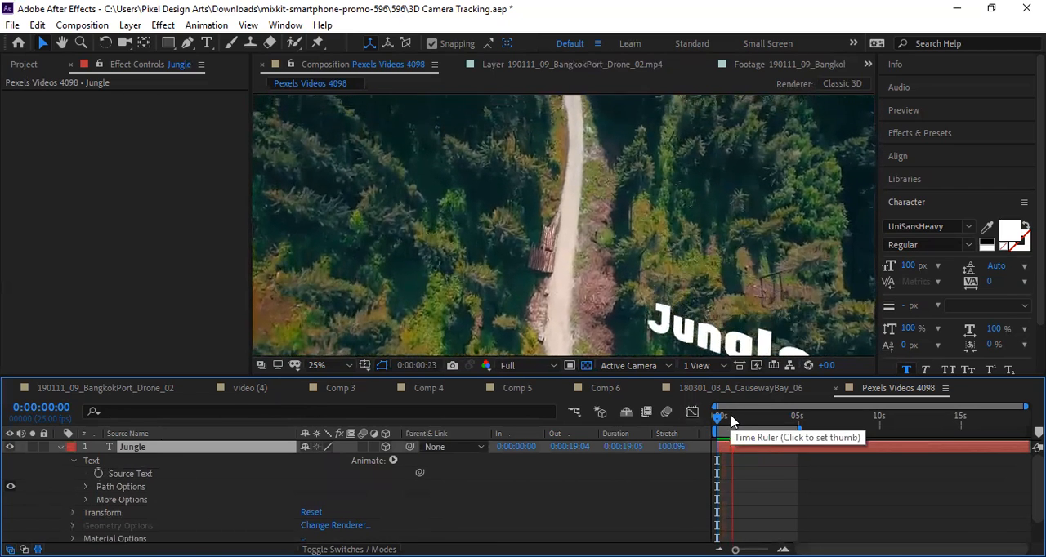
pyautogui.press('space')
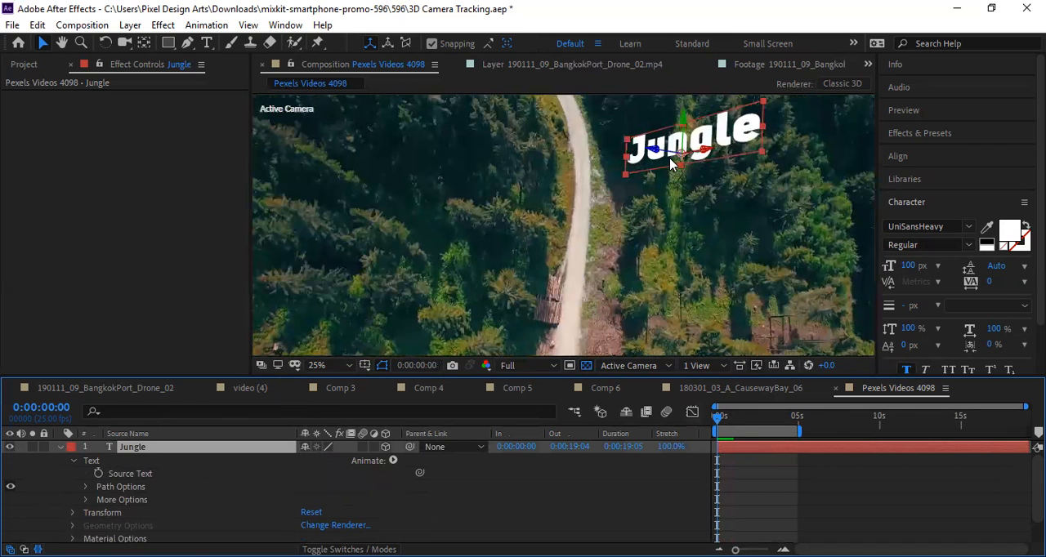
# Move the "Jungle" text slightly higher and closer to the road.
pyautogui.moveTo(658, 155); pyautogui.dragTo(694, 213)
pyautogui.moveTo(728, 130); pyautogui.dragTo(728, 115)
pyautogui.moveTo(701, 147); pyautogui.dragTo(642, 151)
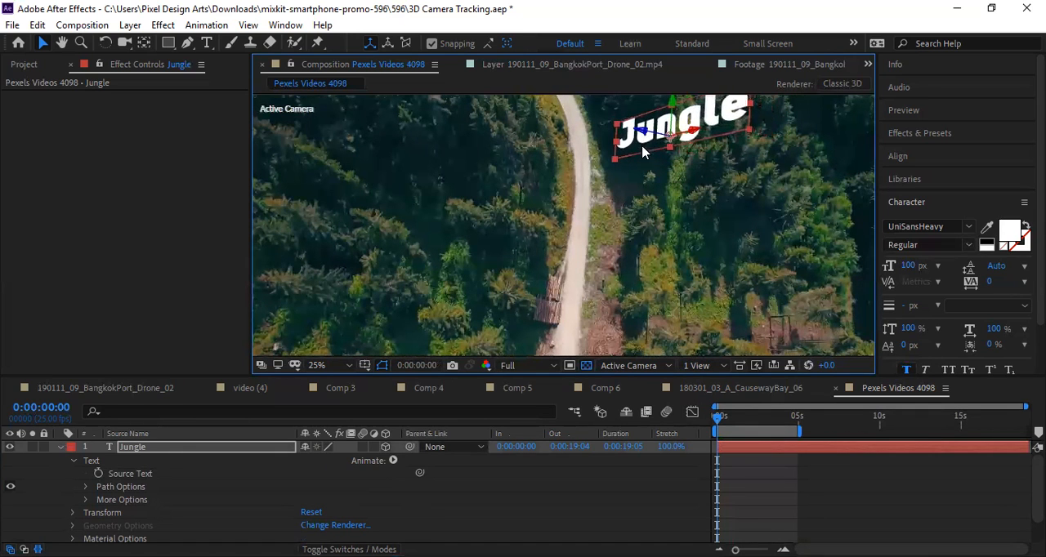
# Scrub and play the first second of the timeline to check how the "Jungle" text follows the footage.
pyautogui.click(730, 426)
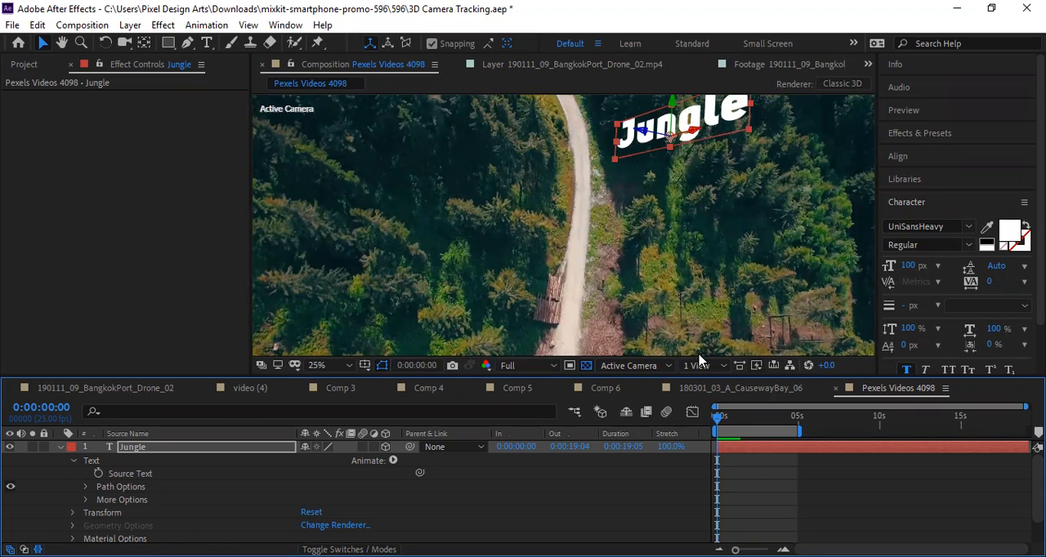
pyautogui.moveTo(723, 422)
pyautogui.mouseDown()
pyautogui.moveTo(741, 423)
pyautogui.moveTo(711, 422)
pyautogui.moveTo(746, 422)
pyautogui.moveTo(708, 425)
pyautogui.moveTo(717, 425)
pyautogui.mouseUp()
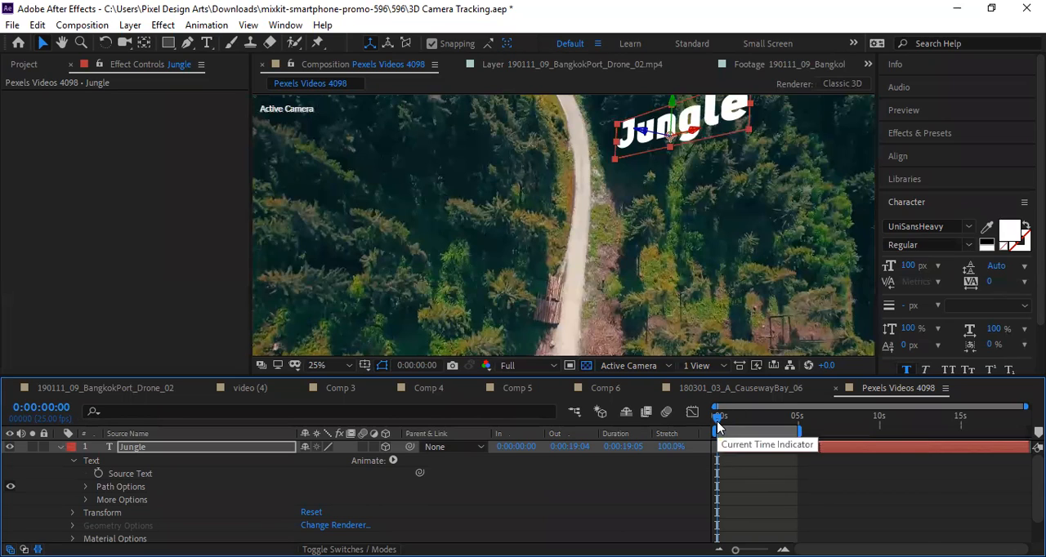
pyautogui.moveTo(717, 425); pyautogui.dragTo(724, 424)
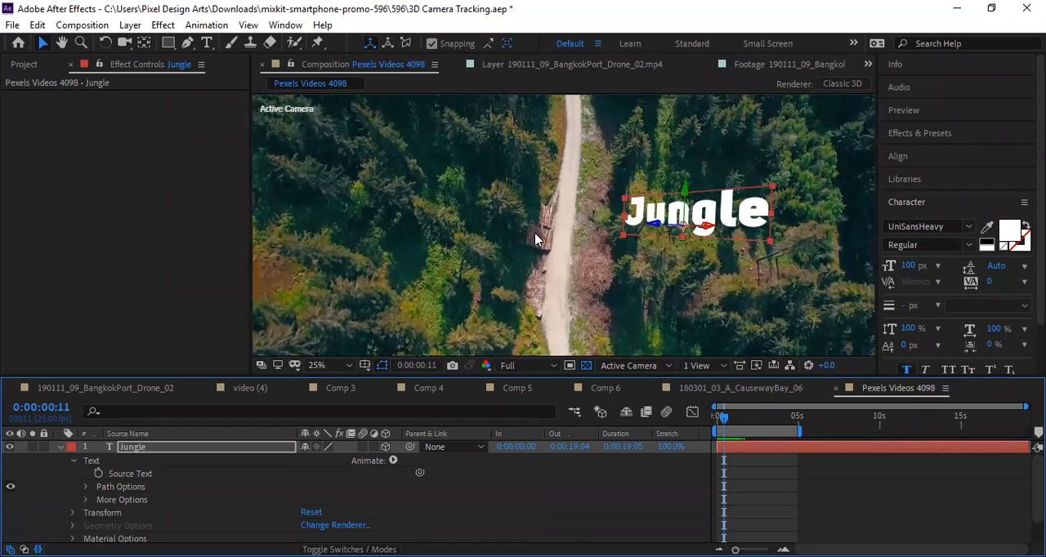
pyautogui.press('space')
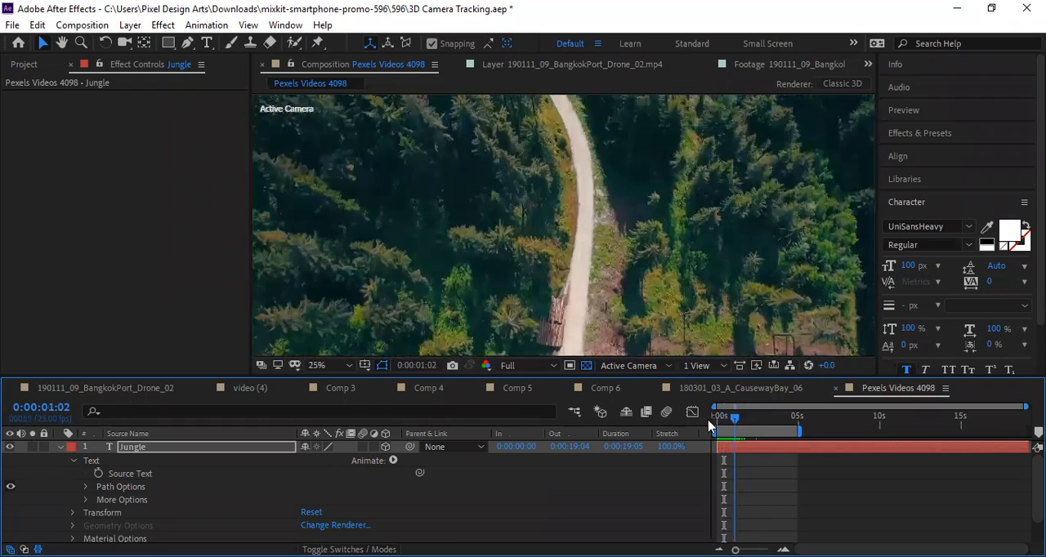
pyautogui.moveTo(749, 428); pyautogui.dragTo(676, 430)
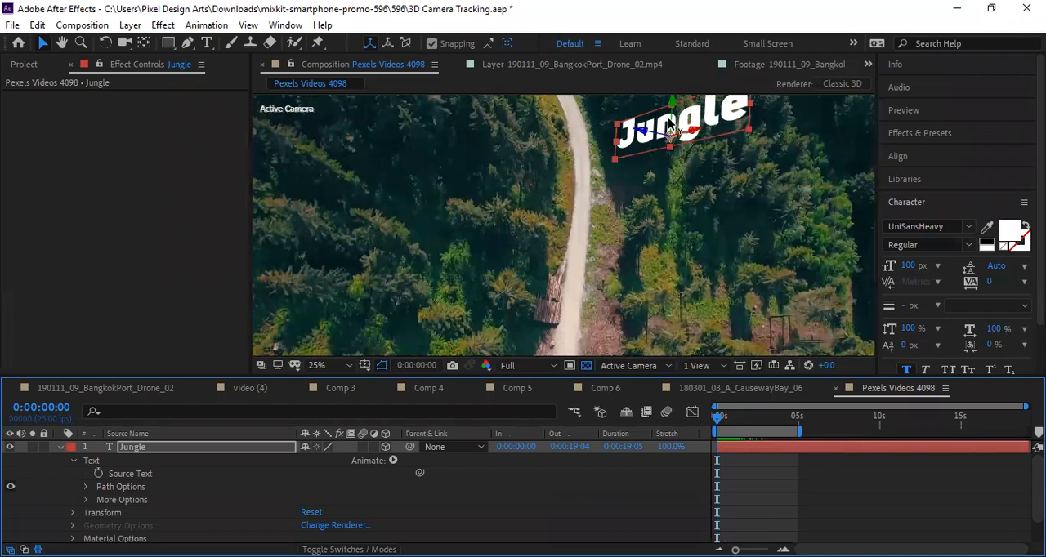
pyautogui.moveTo(739, 426); pyautogui.dragTo(693, 431)
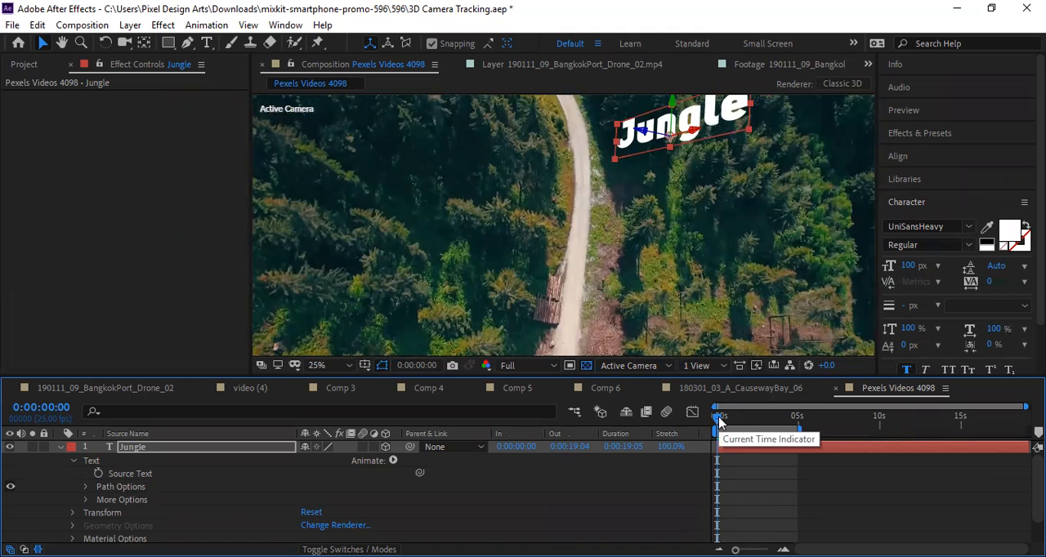
pyautogui.moveTo(719, 421)
pyautogui.mouseDown()
pyautogui.moveTo(749, 420)
pyautogui.moveTo(704, 420)
pyautogui.moveTo(779, 420)
pyautogui.moveTo(701, 423)
pyautogui.mouseUp()
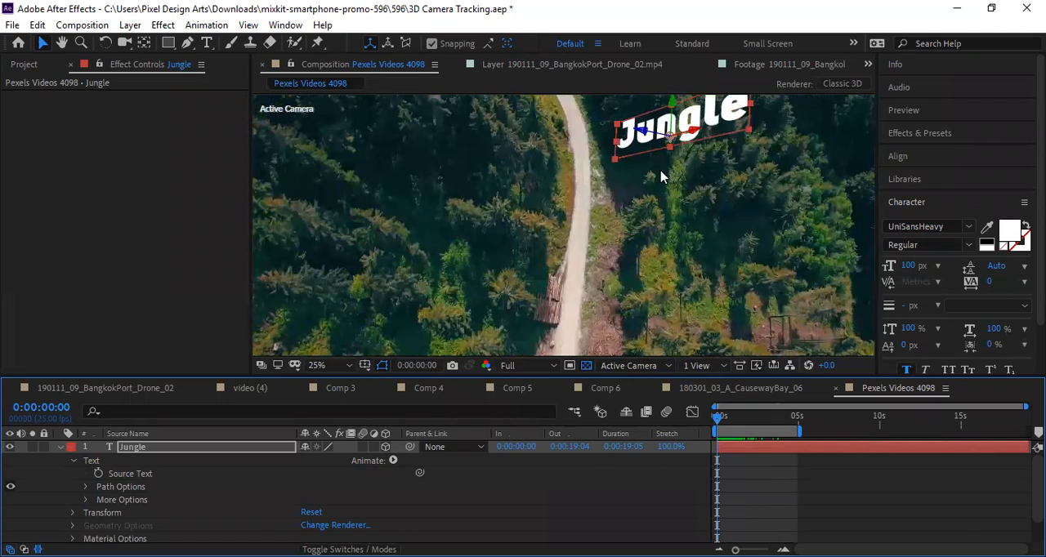
# Lower the "Jungle" text slightly along its Y axis and scrub the opening frames to check its tracking.
pyautogui.moveTo(675, 131); pyautogui.dragTo(673, 152)
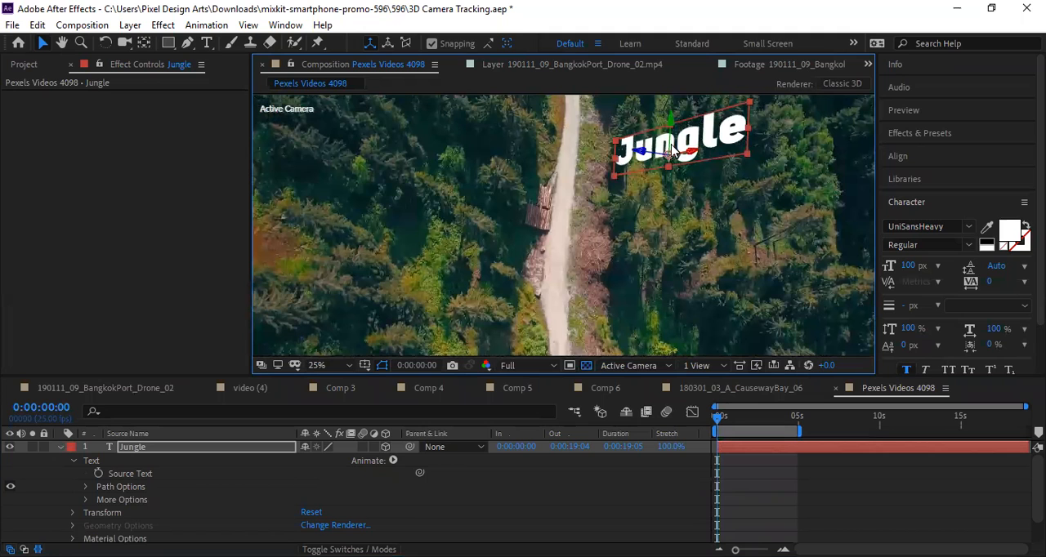
pyautogui.moveTo(735, 424); pyautogui.dragTo(695, 424)
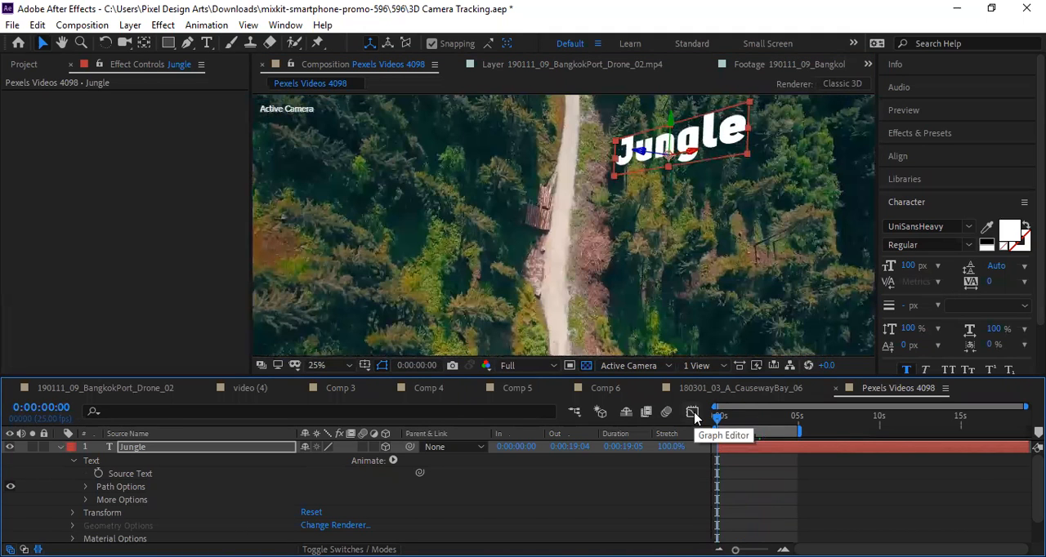
pyautogui.moveTo(747, 420); pyautogui.dragTo(691, 420)
pyautogui.click(751, 420)
pyautogui.moveTo(752, 421); pyautogui.dragTo(707, 423)
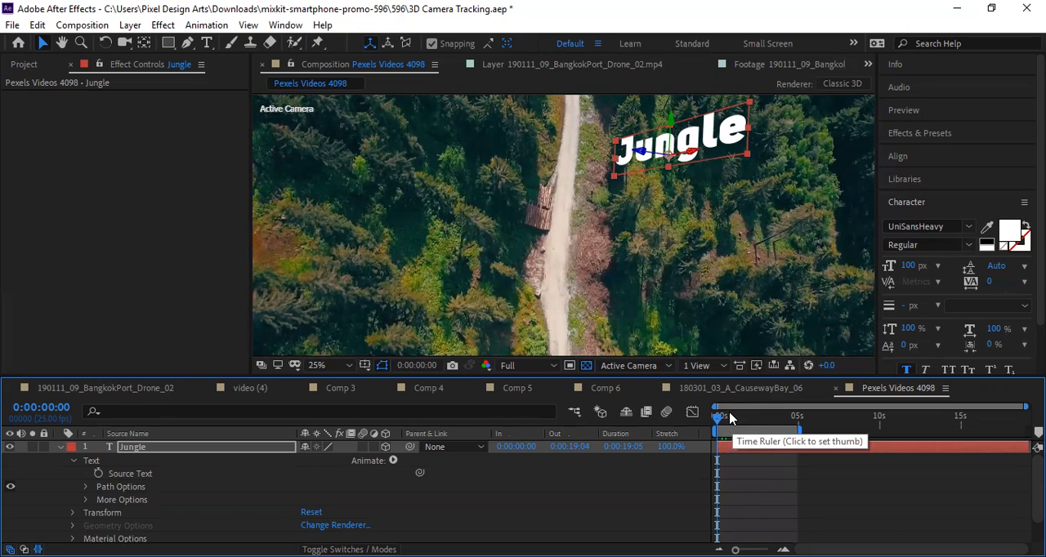
pyautogui.moveTo(737, 419); pyautogui.dragTo(696, 419)
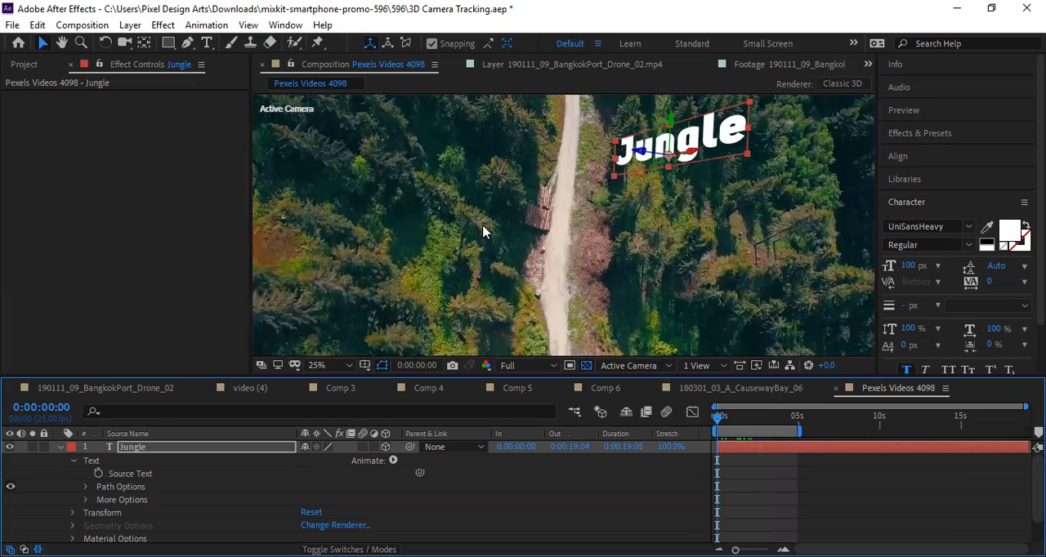
pyautogui.moveTo(759, 432); pyautogui.dragTo(701, 428)
# Switch to the 190111_09_BangkokPort_Drone_02 composition and review its tracked "Pixel" text from the start.
pyautogui.click(79, 388)
pyautogui.moveTo(742, 416); pyautogui.dragTo(647, 430)
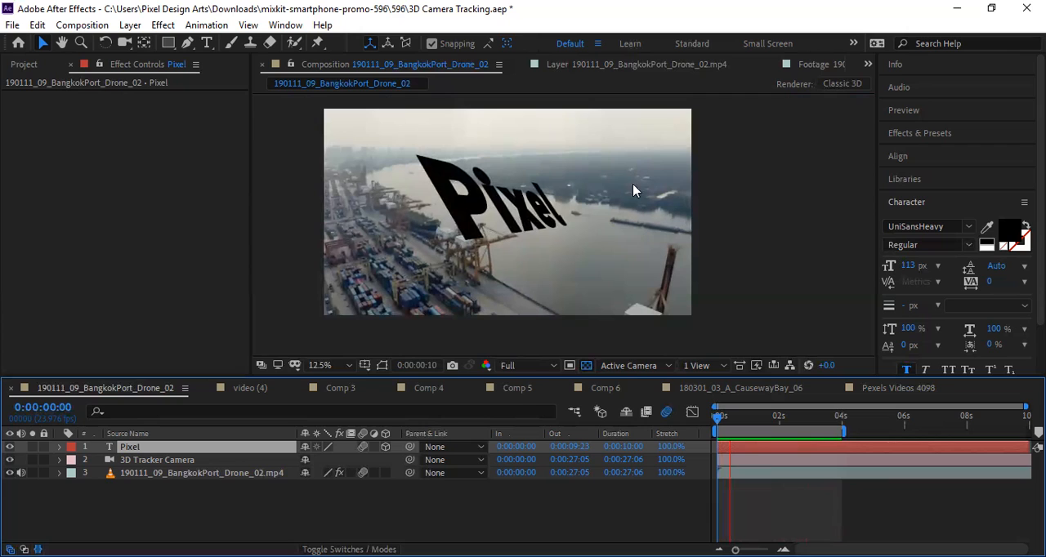
pyautogui.press('space')
pyautogui.press('`')
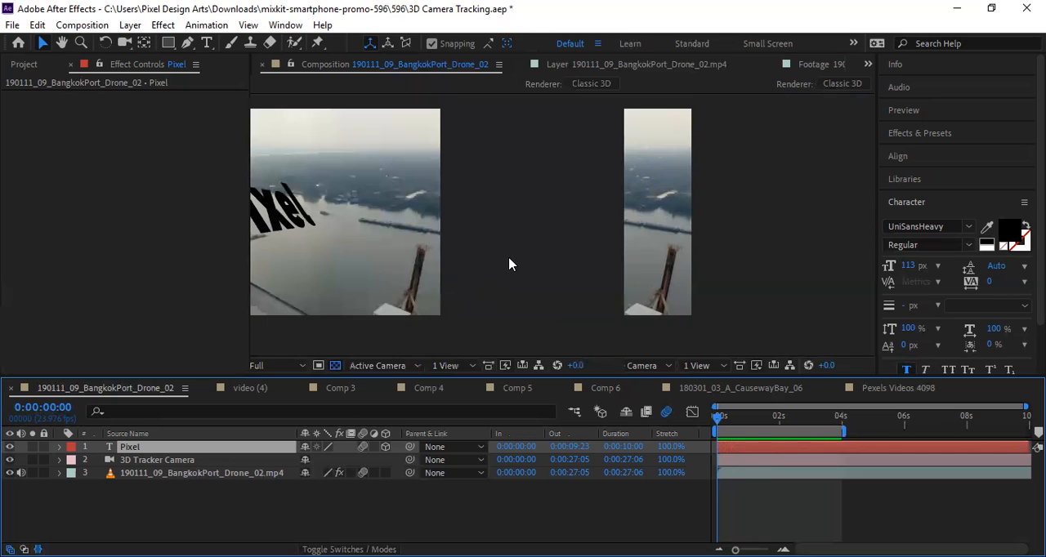
pyautogui.press('`')
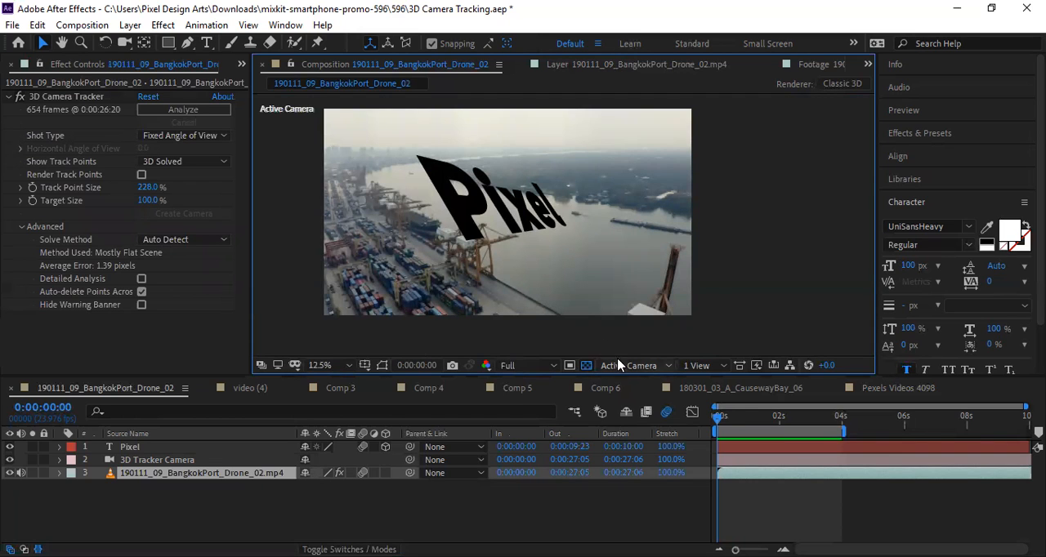
# Return to the first frame, maximize the composition view and fit the drone footage to it.
pyautogui.moveTo(716, 421)
pyautogui.mouseDown()
pyautogui.moveTo(840, 427)
pyautogui.moveTo(712, 427)
pyautogui.mouseUp()
pyautogui.click(520, 309)
pyautogui.press('`')
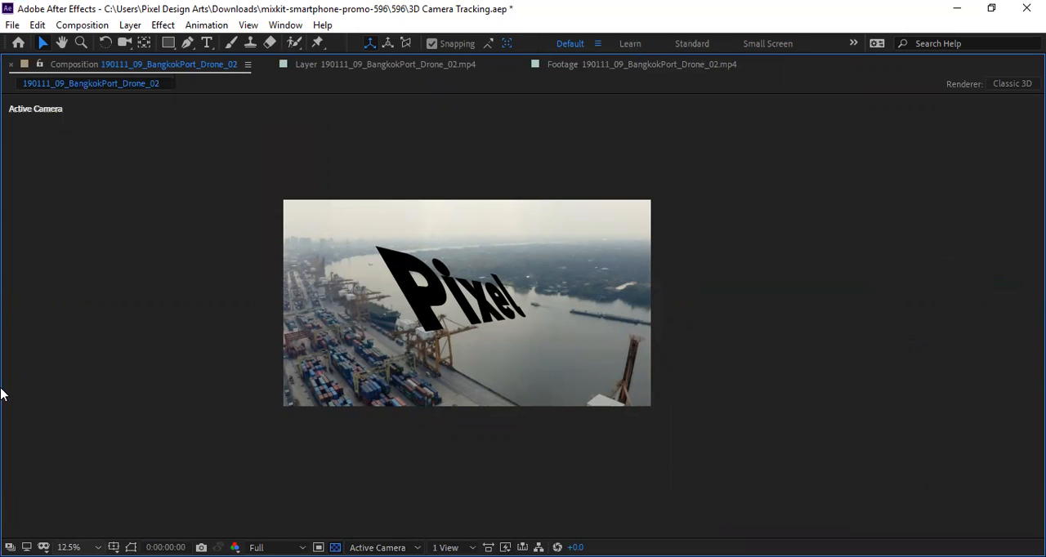
pyautogui.click(96, 548)
pyautogui.click(96, 278)
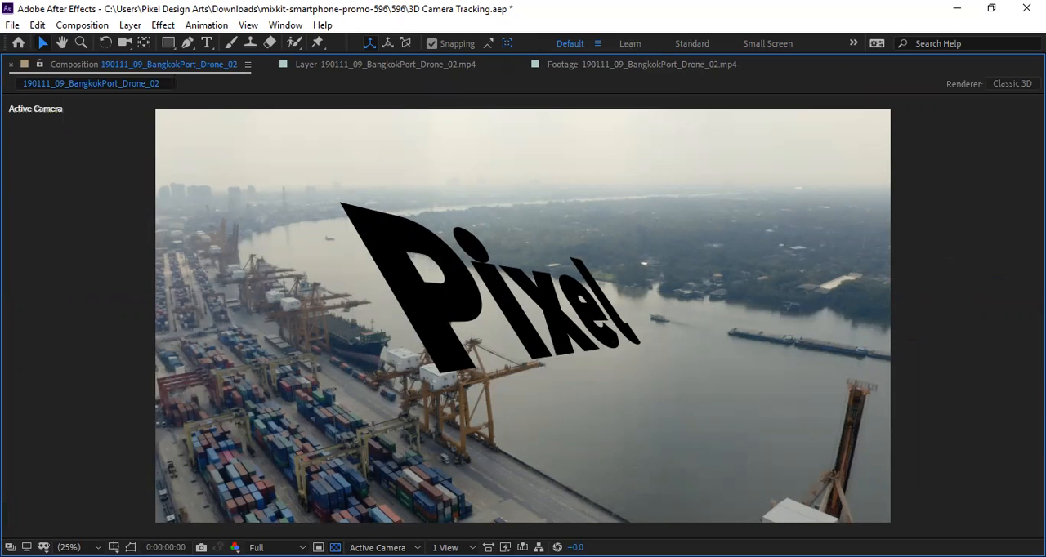
# Review the tracked "Pixel" text in the maximized view, then restore the layout, scrub the first three seconds and return to the start.
pyautogui.press('space')
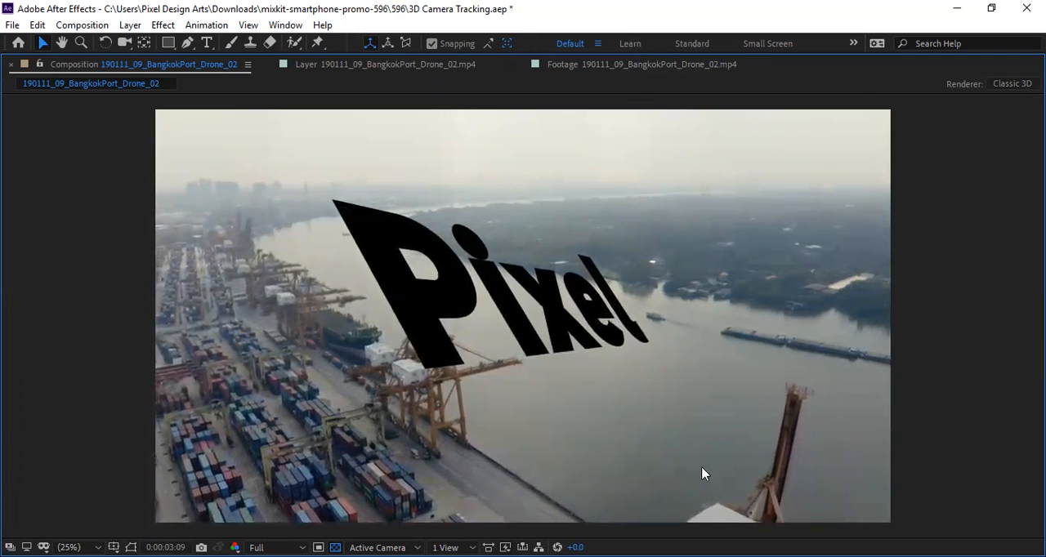
pyautogui.doubleClick(346, 380)
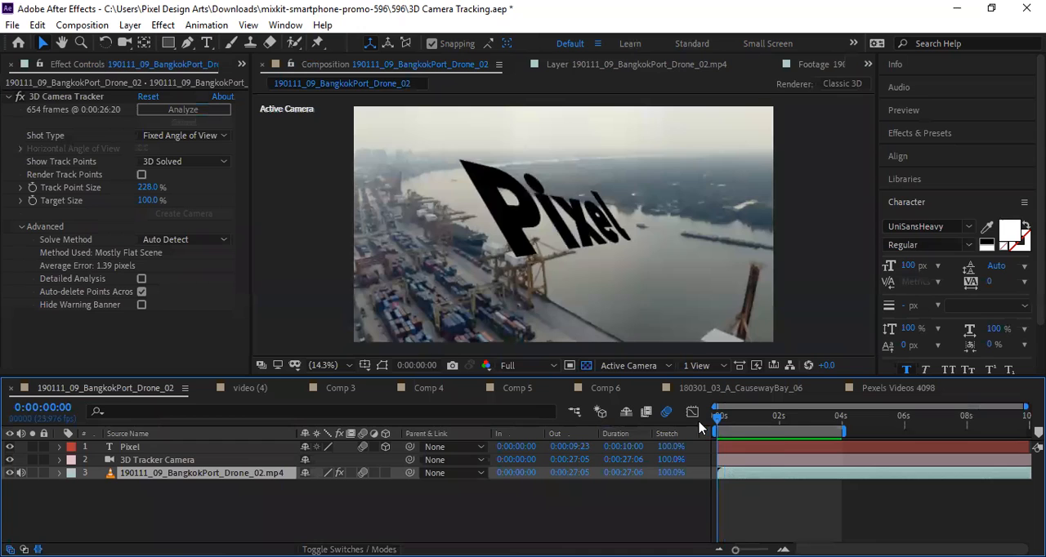
pyautogui.moveTo(699, 422); pyautogui.dragTo(818, 456)
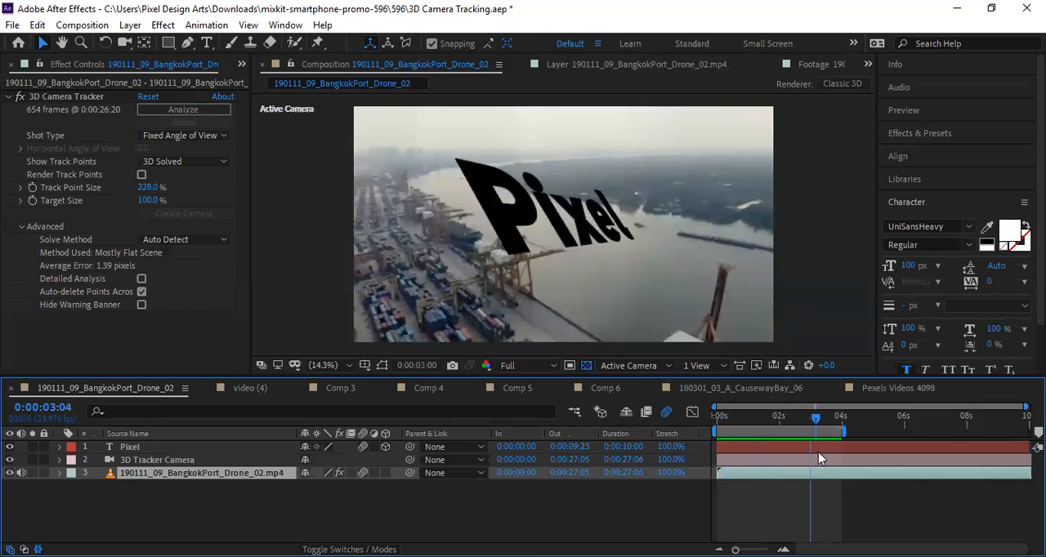
pyautogui.press('Home')
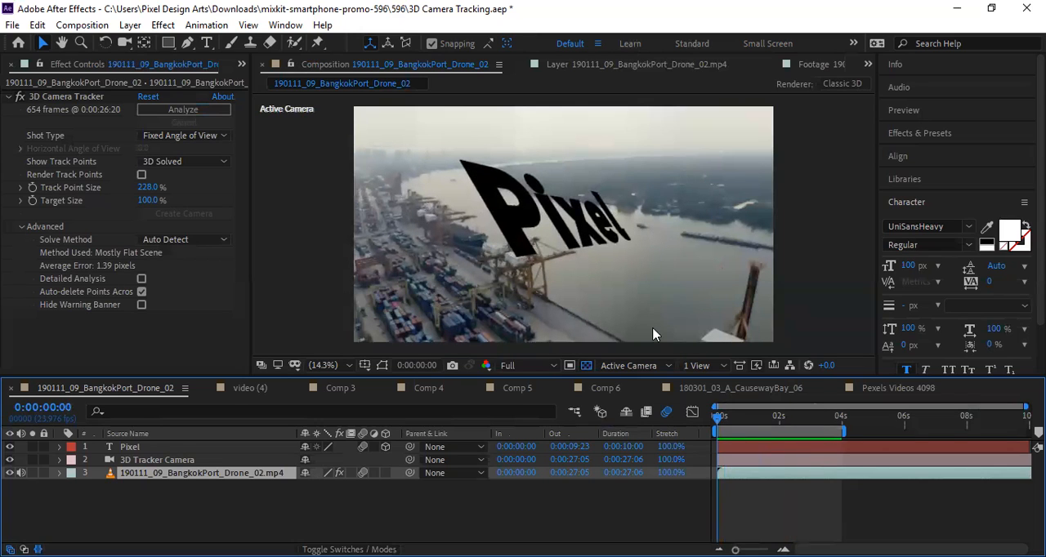